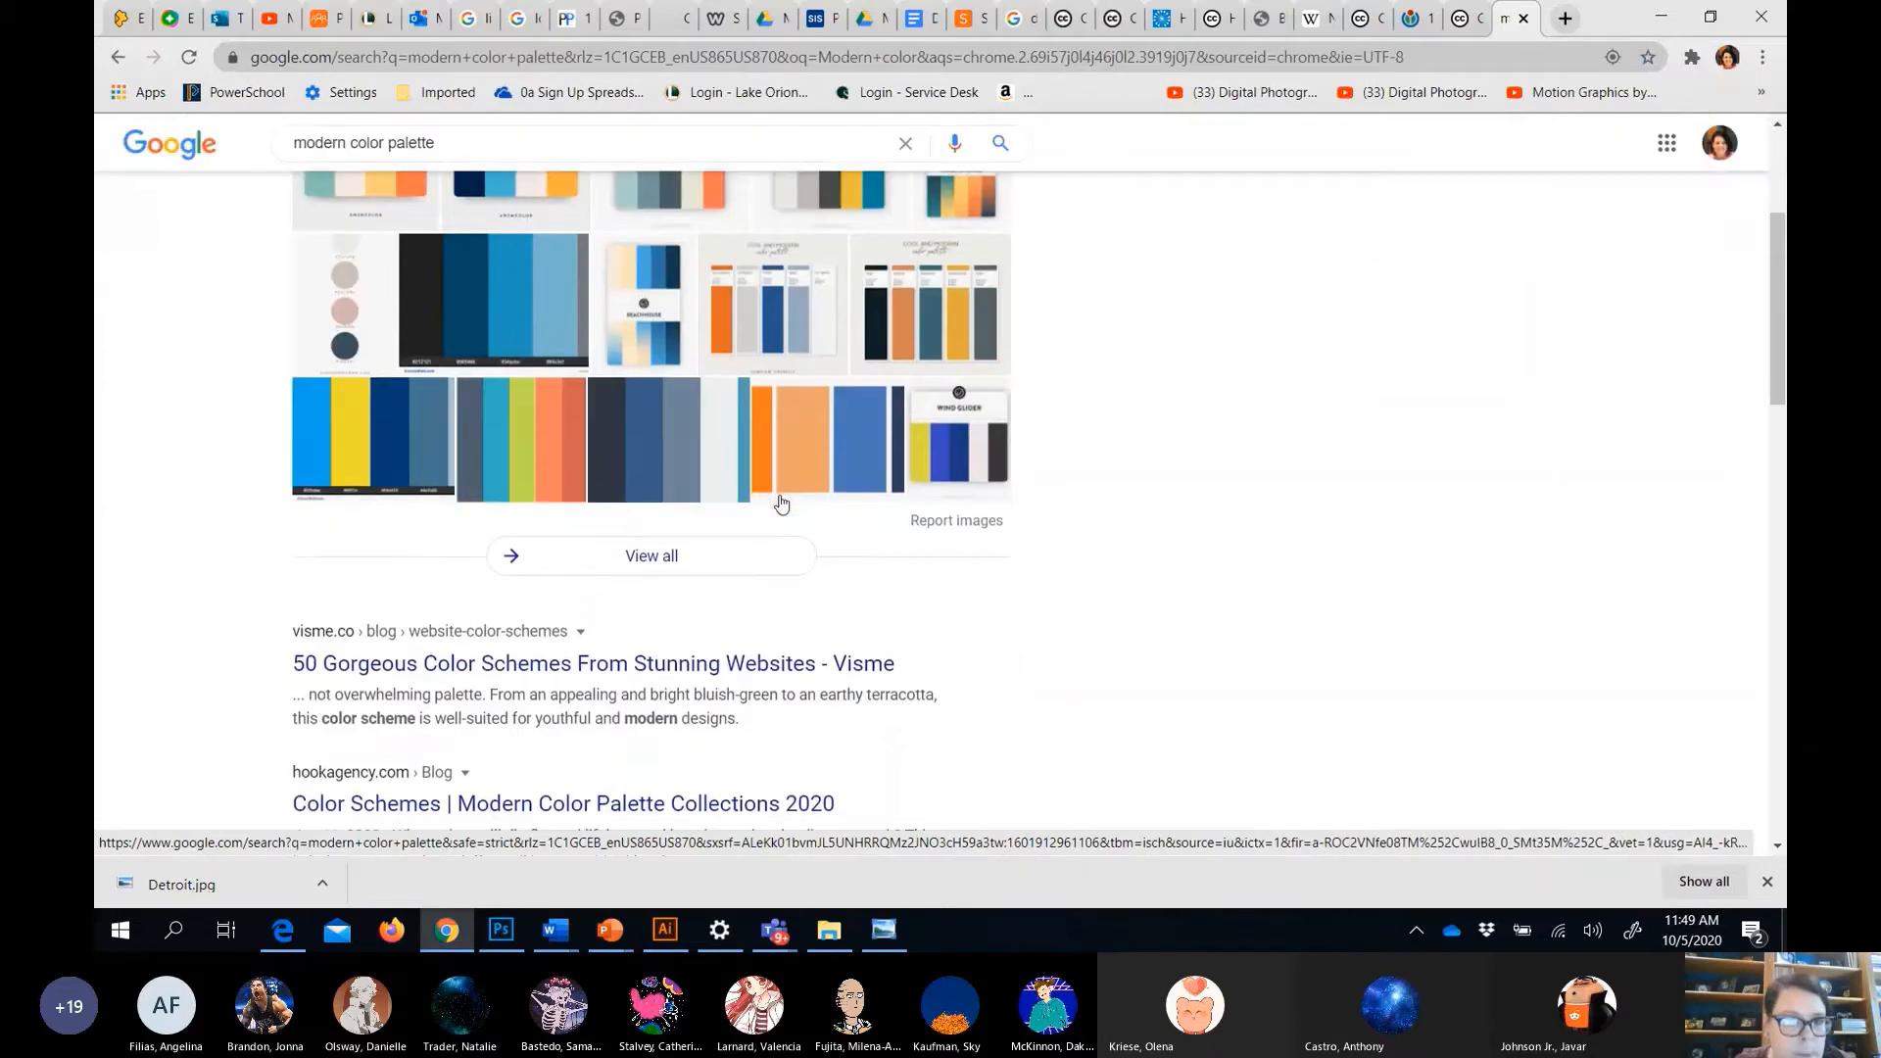
Return to the browser's start page, search for "color schemes" and show the image results.
scroll(576, 323, up, 2)
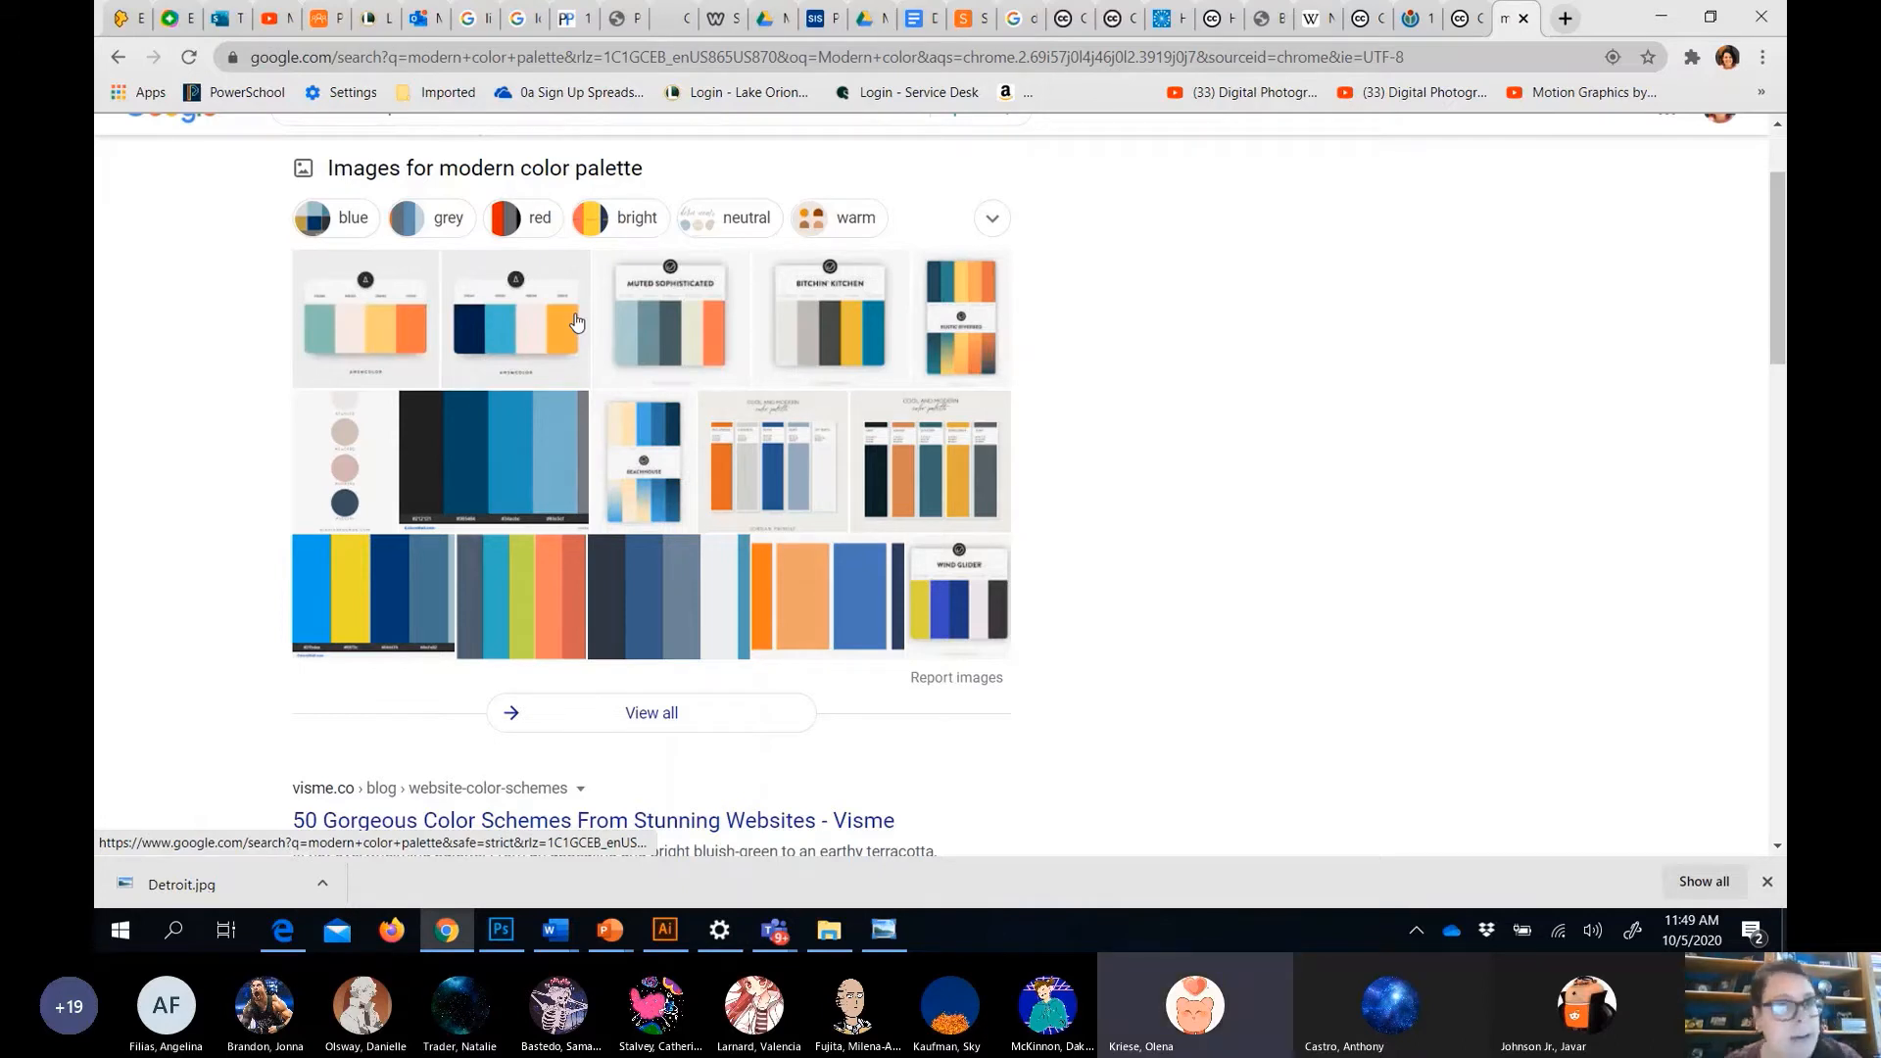
click(119, 58)
click(730, 446)
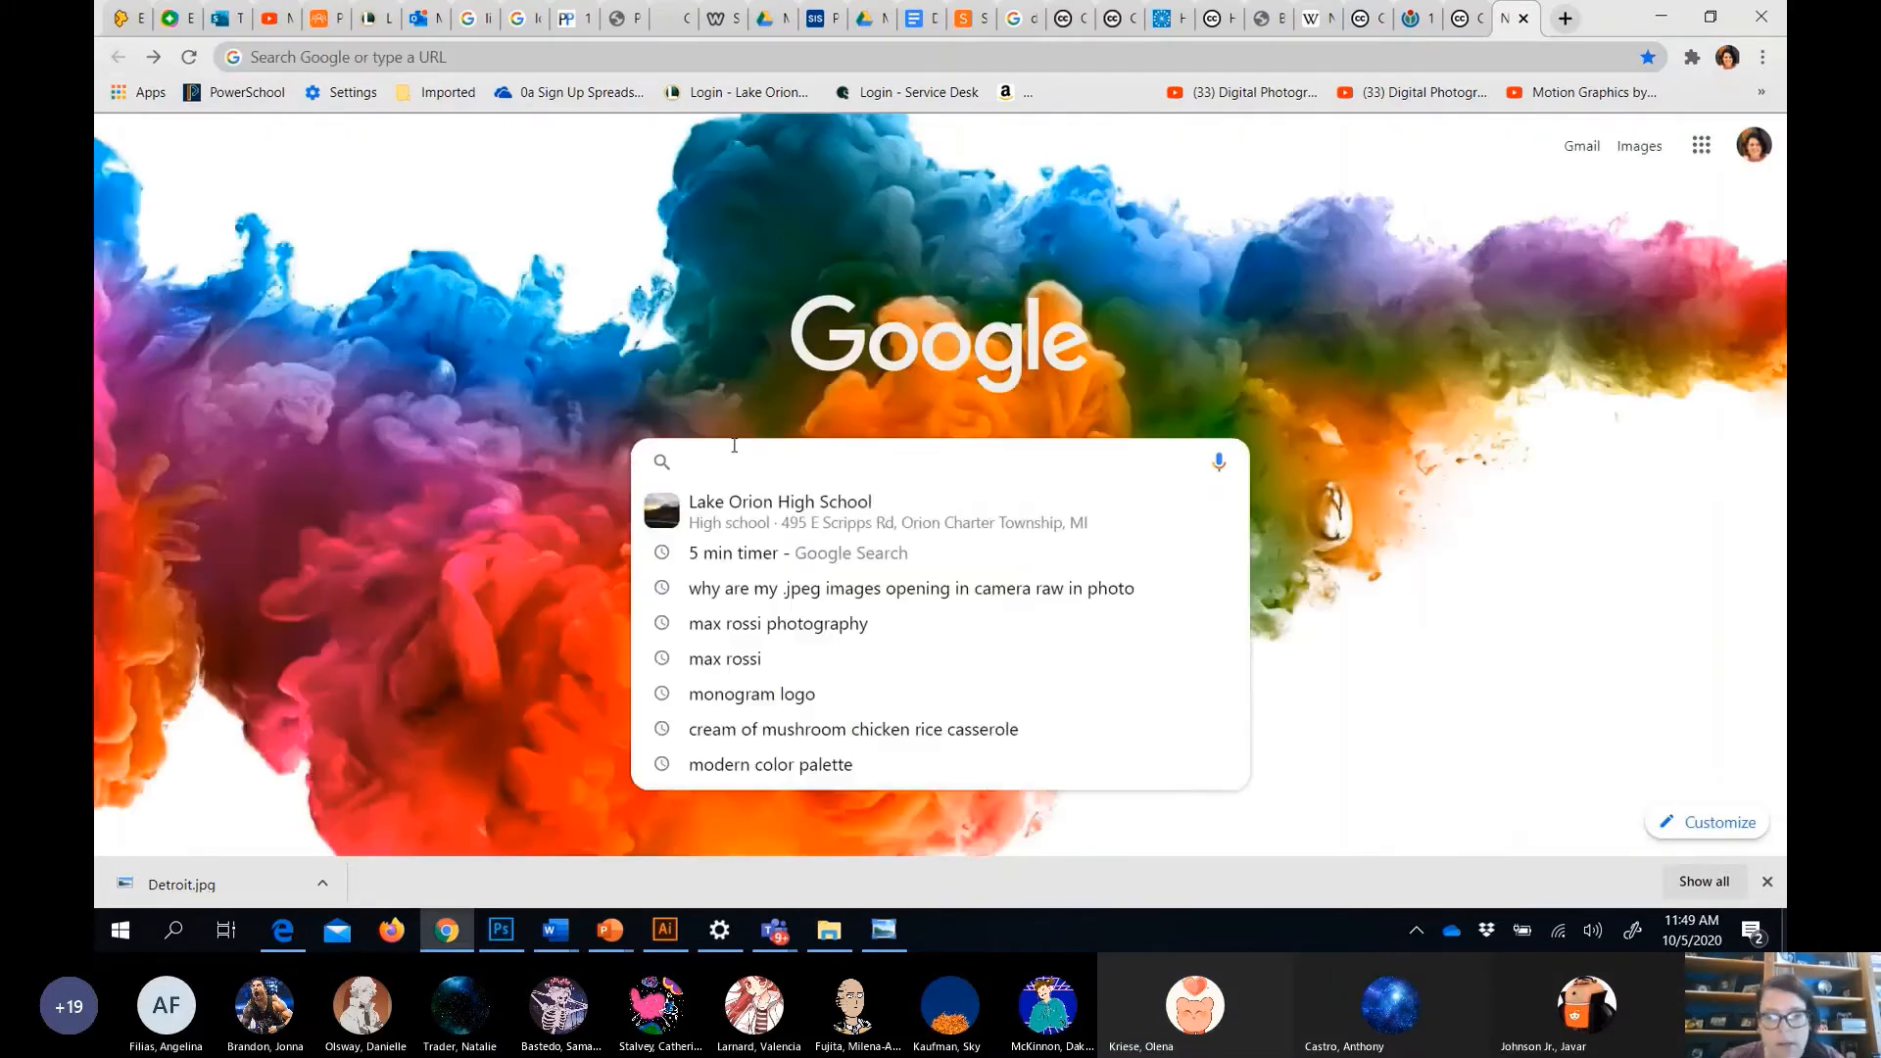
text(color)
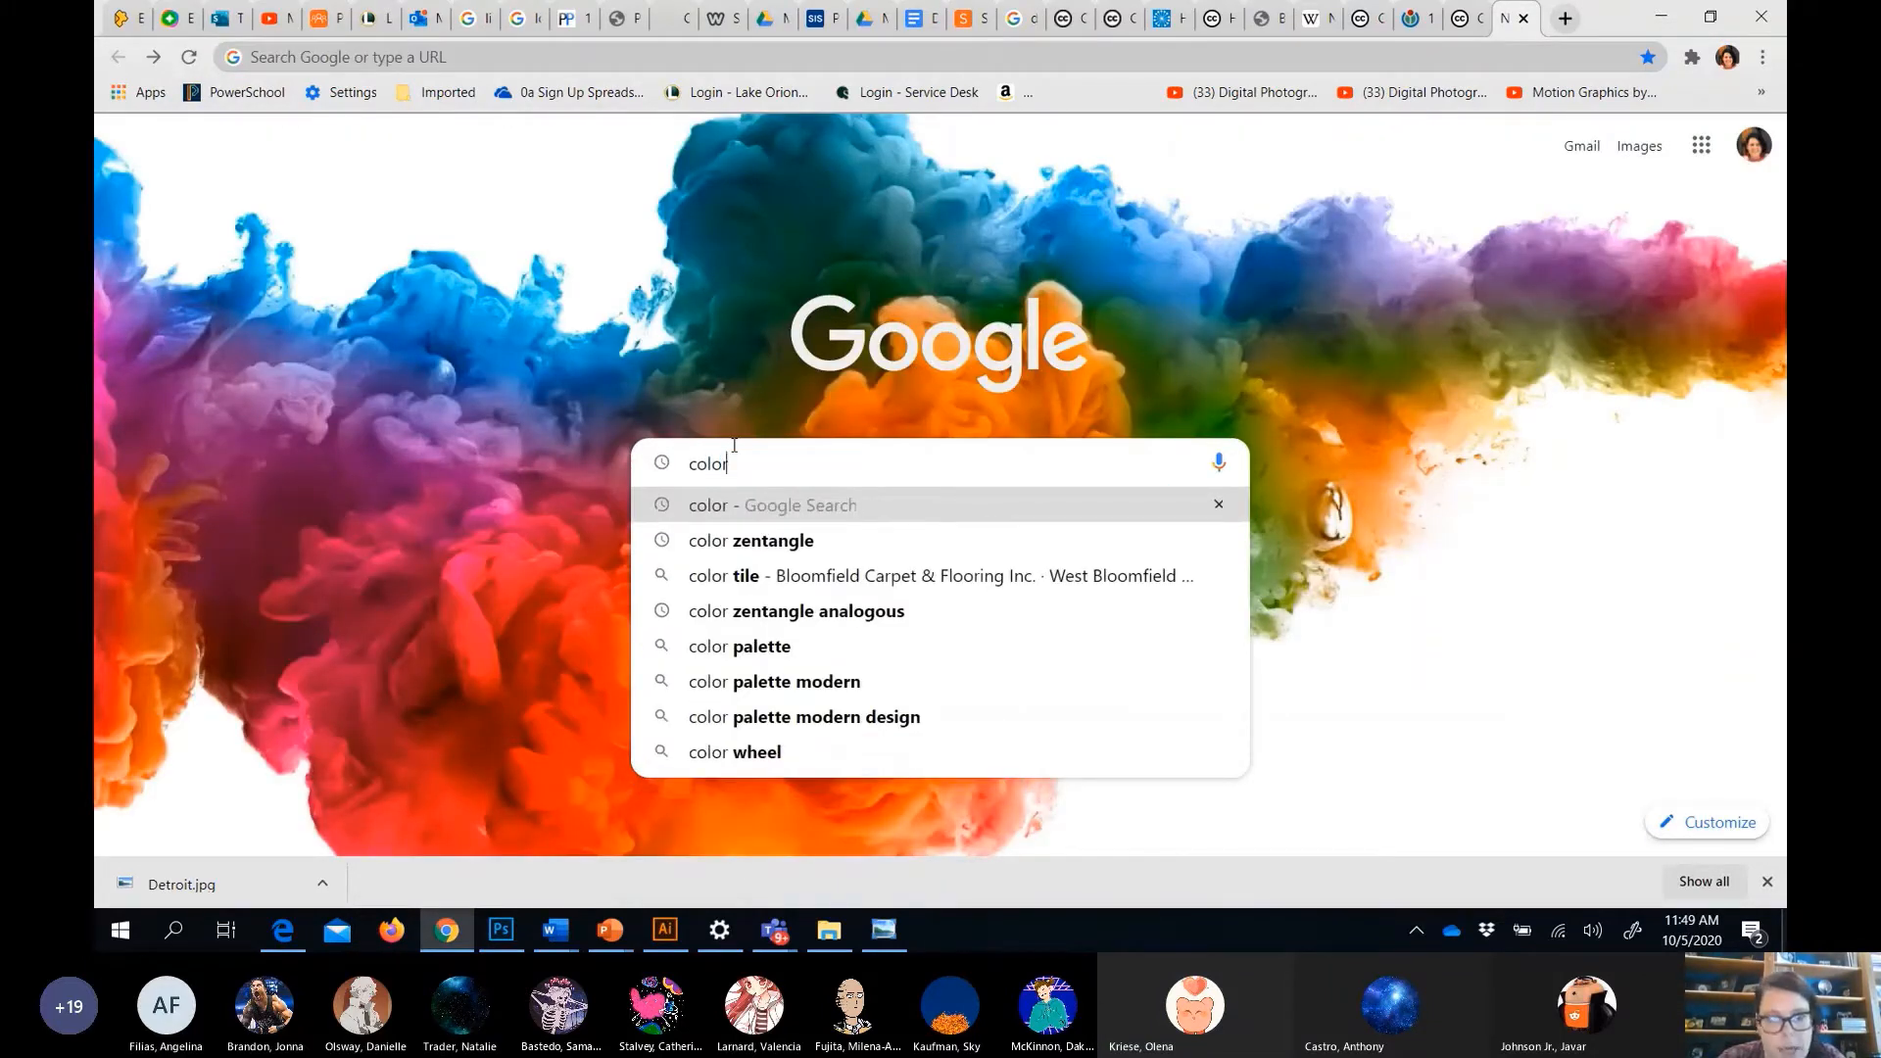
text( schemes)
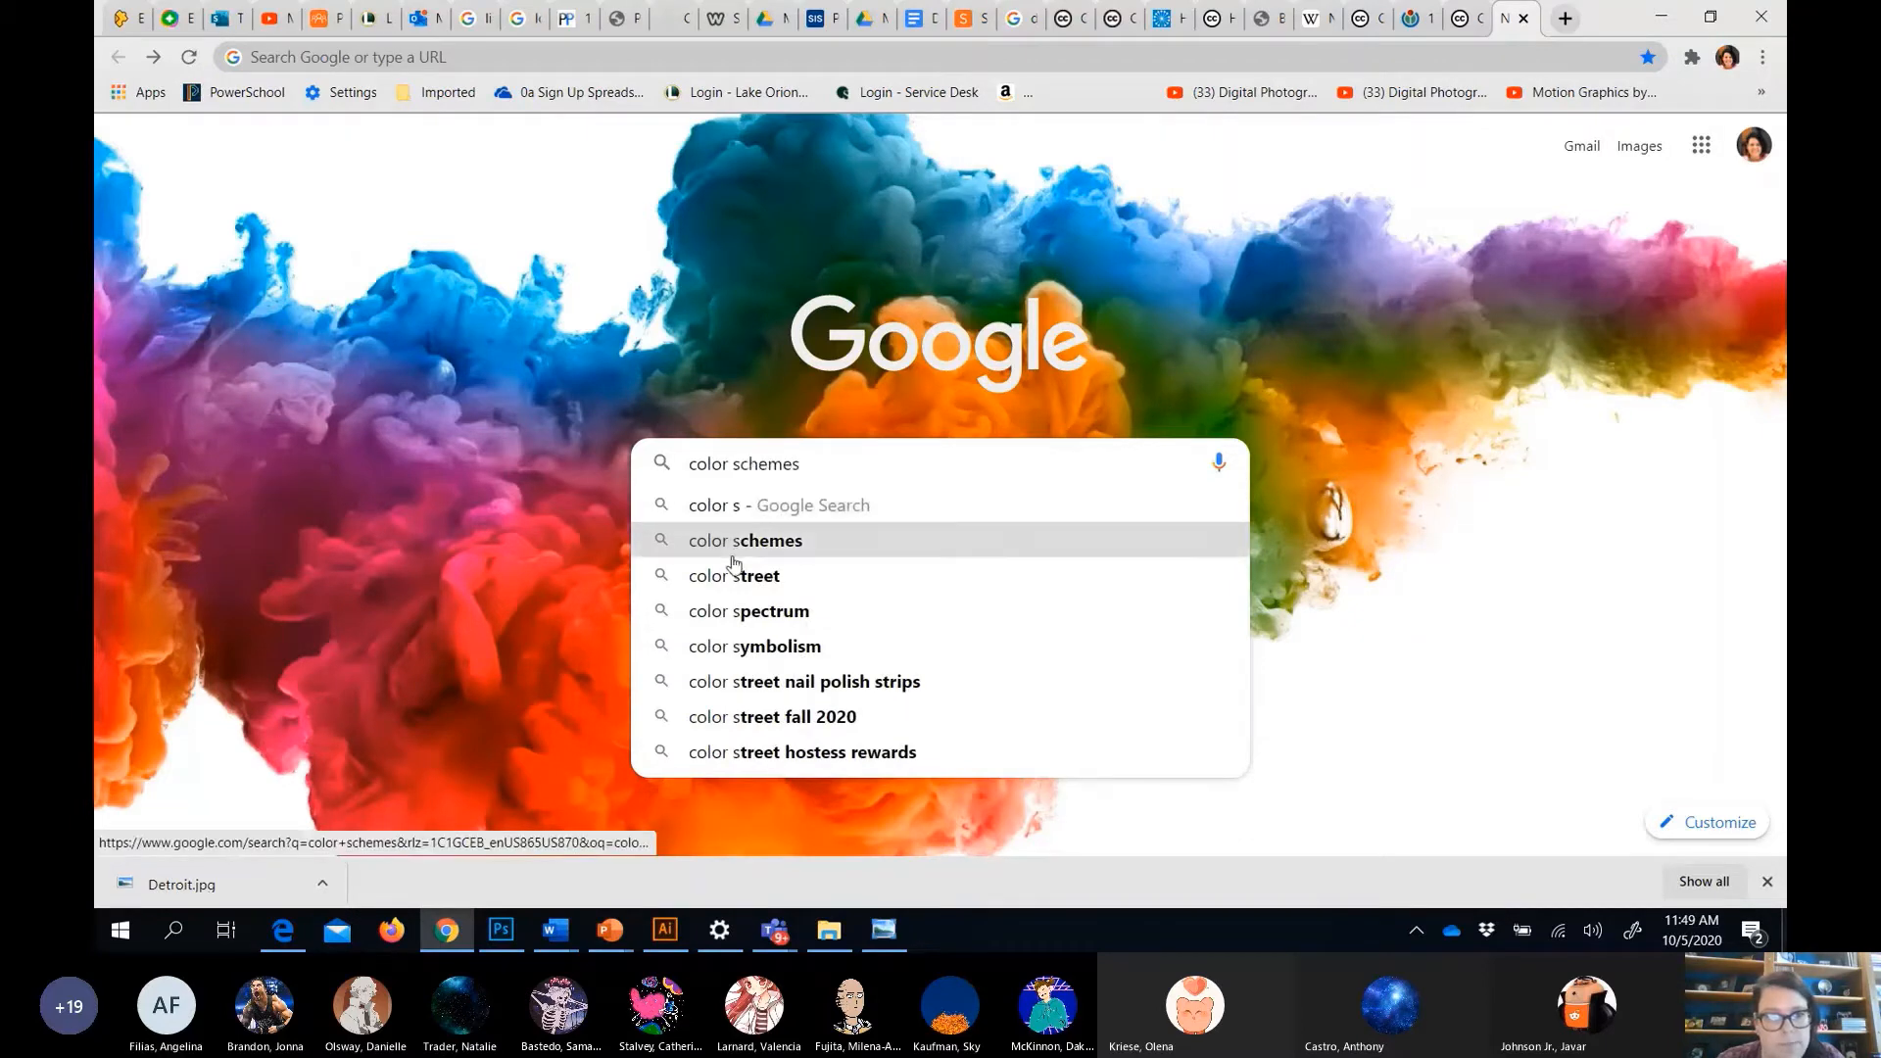
click(735, 554)
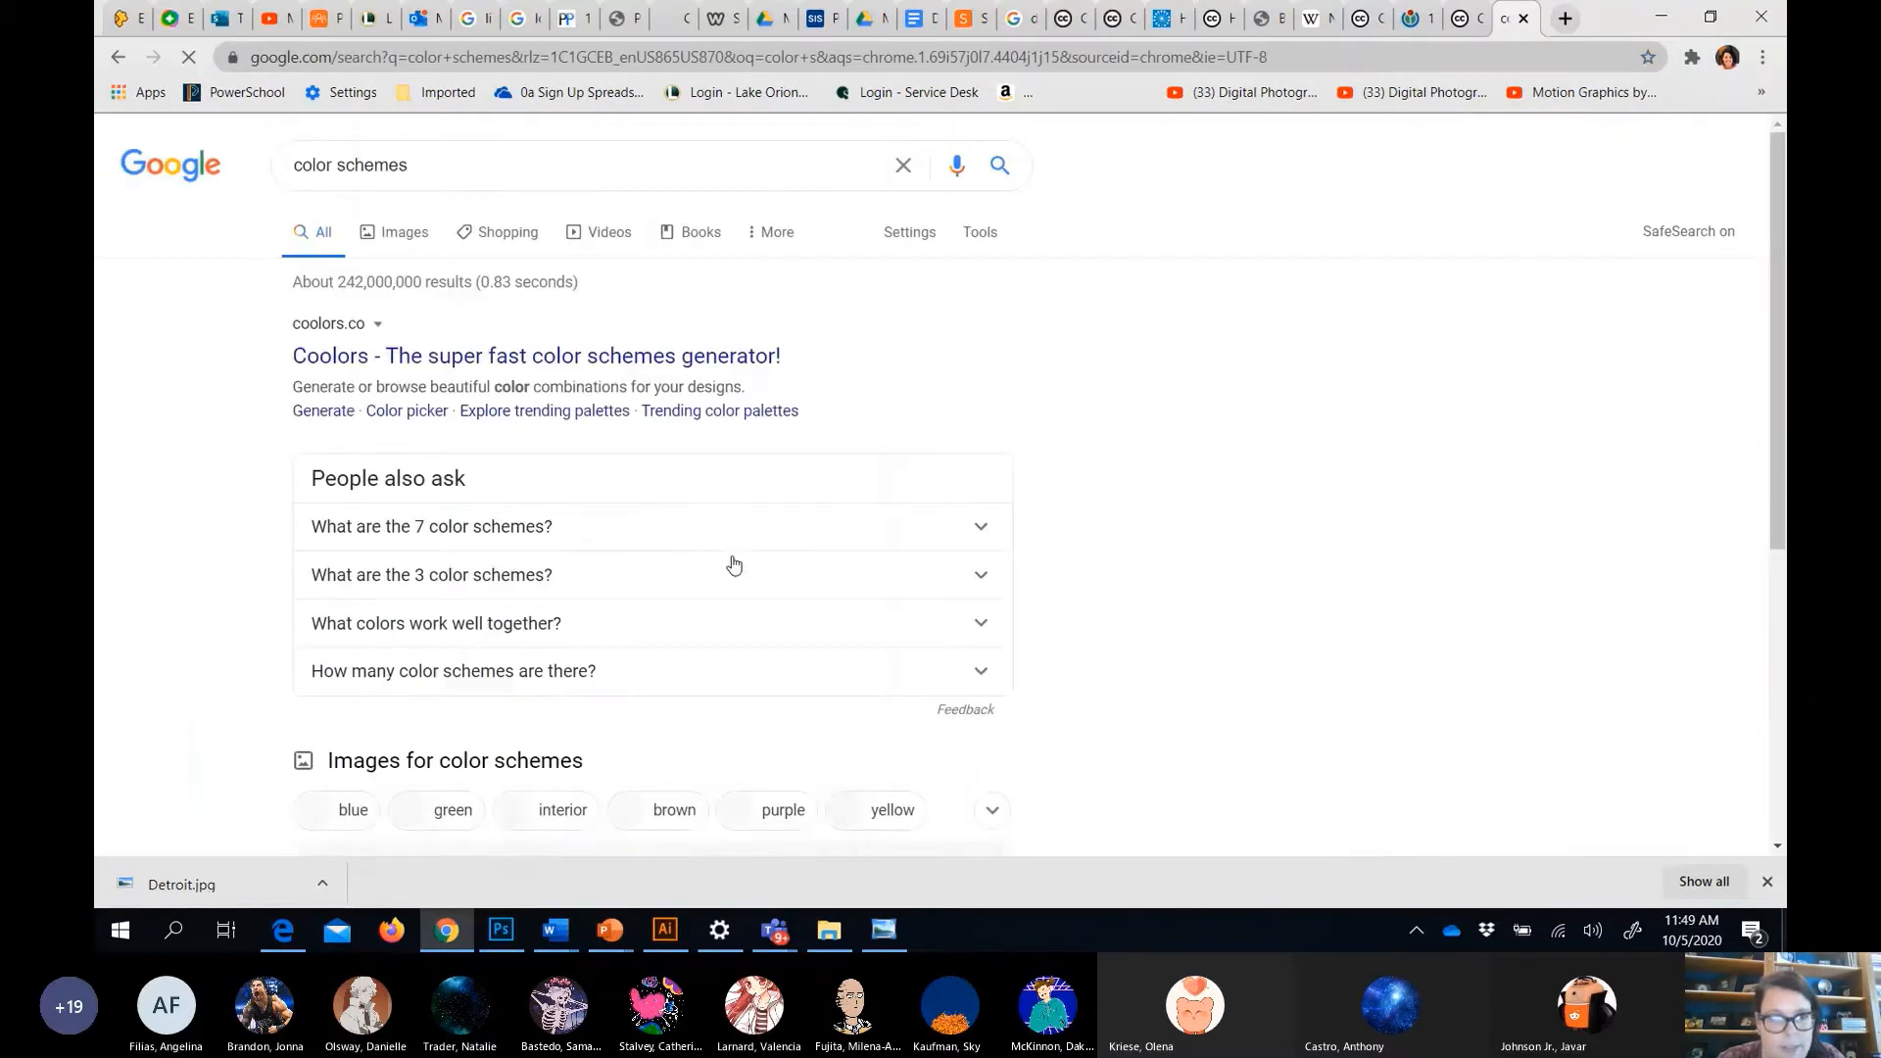
click(404, 246)
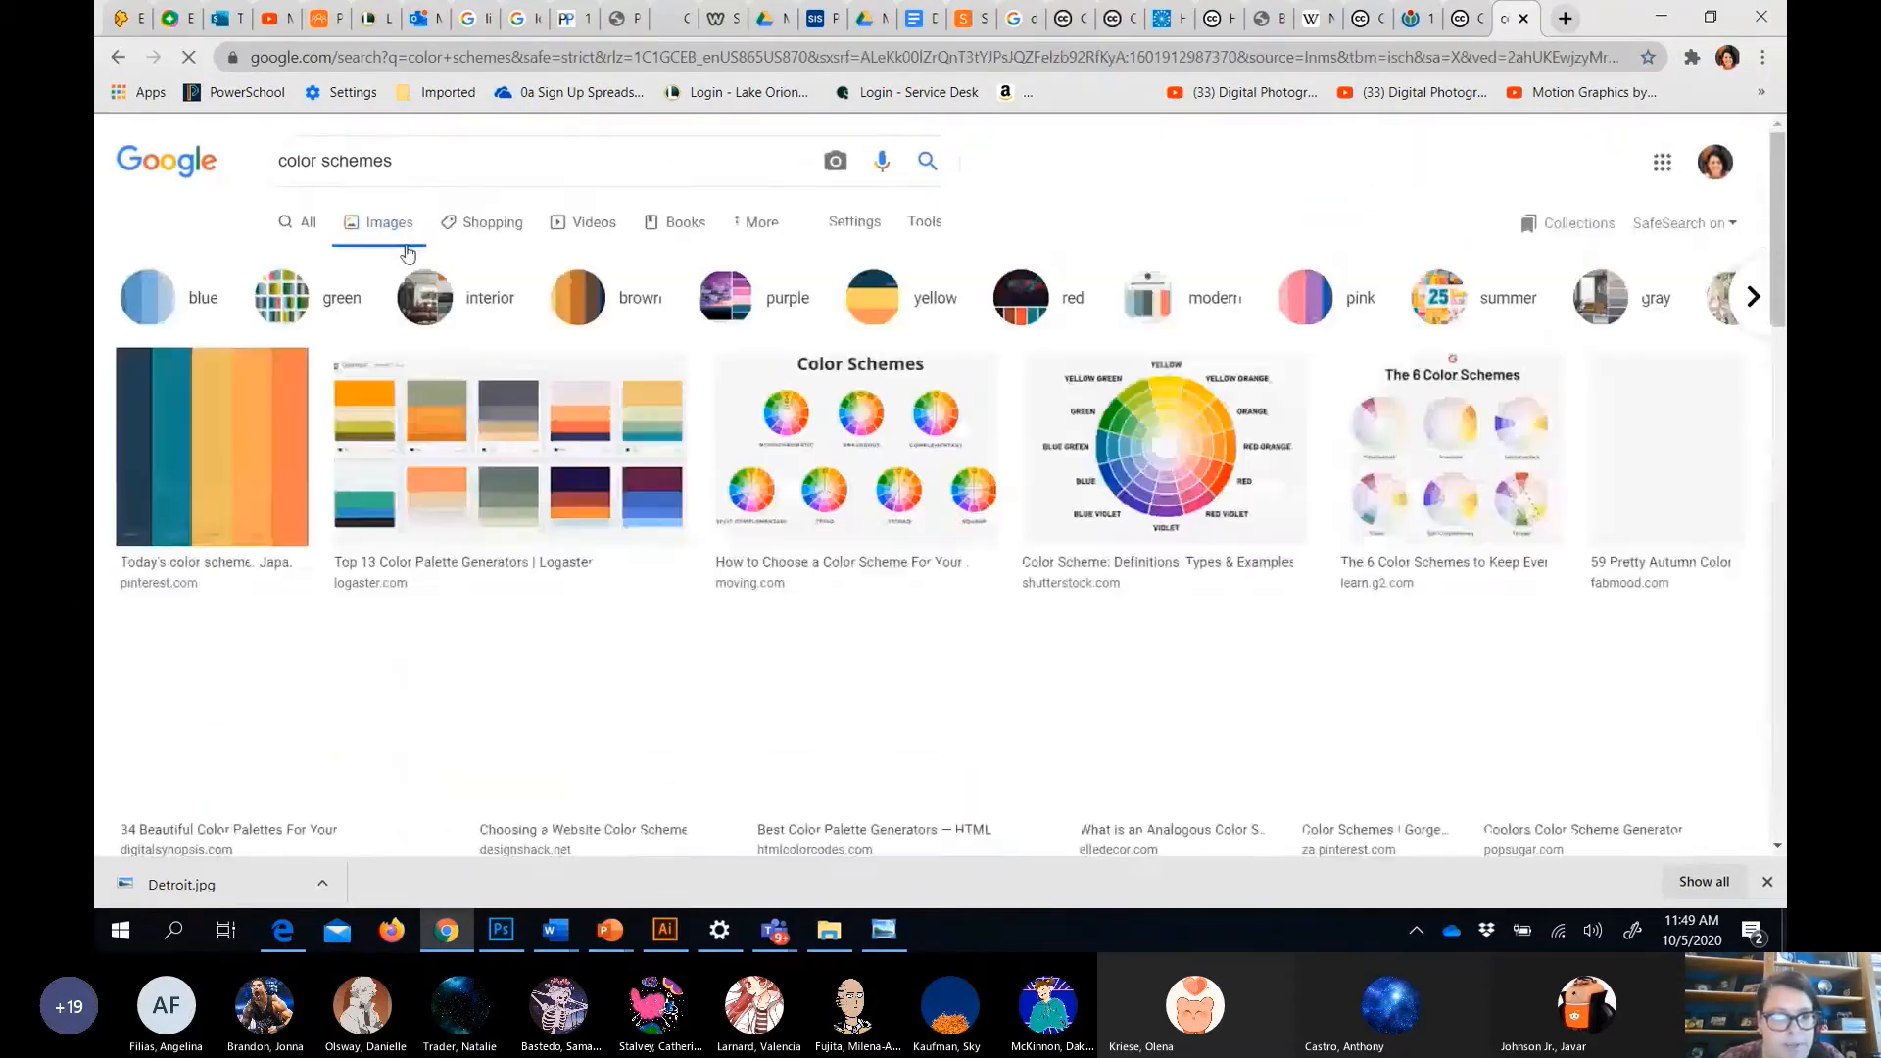
Preview the "59 Pretty Autumn Color Schemes" image and try saving it to the Desktop as a JPEG.
drag(1503, 473, 1126, 646)
click(1610, 486)
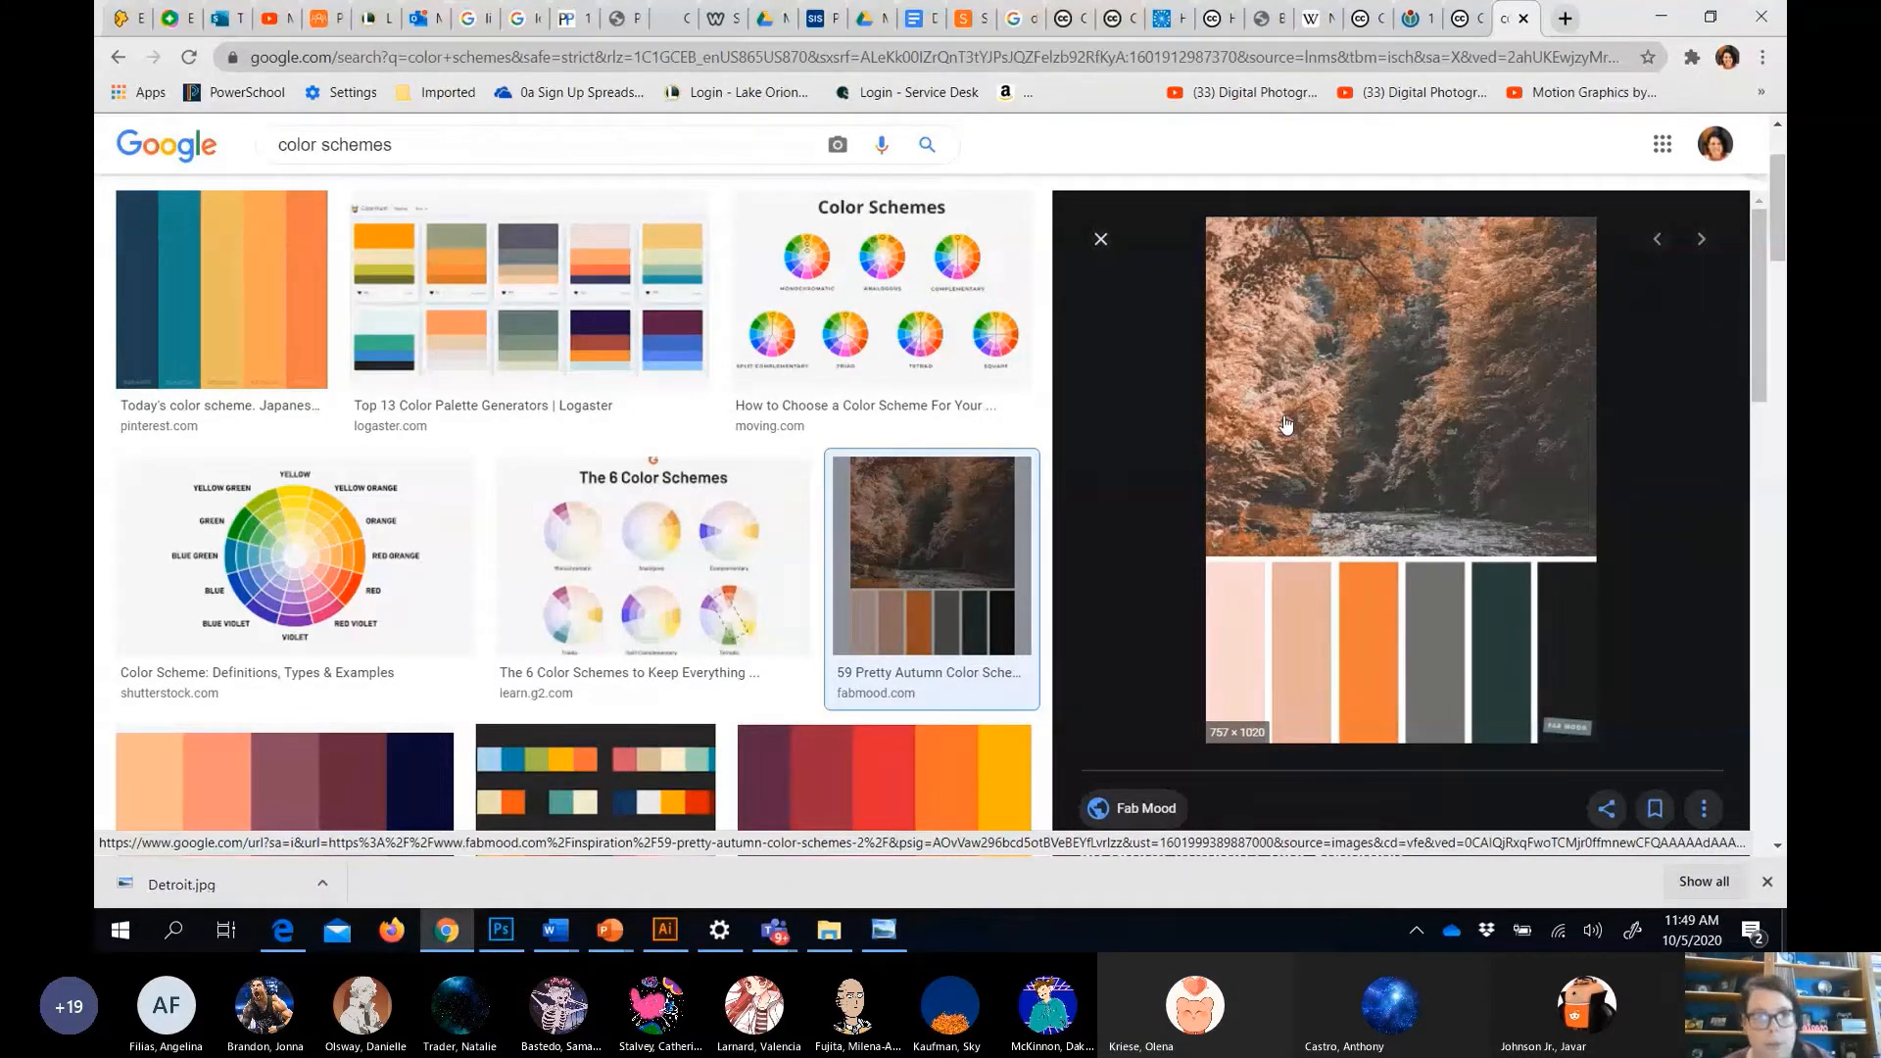
right_click(1423, 444)
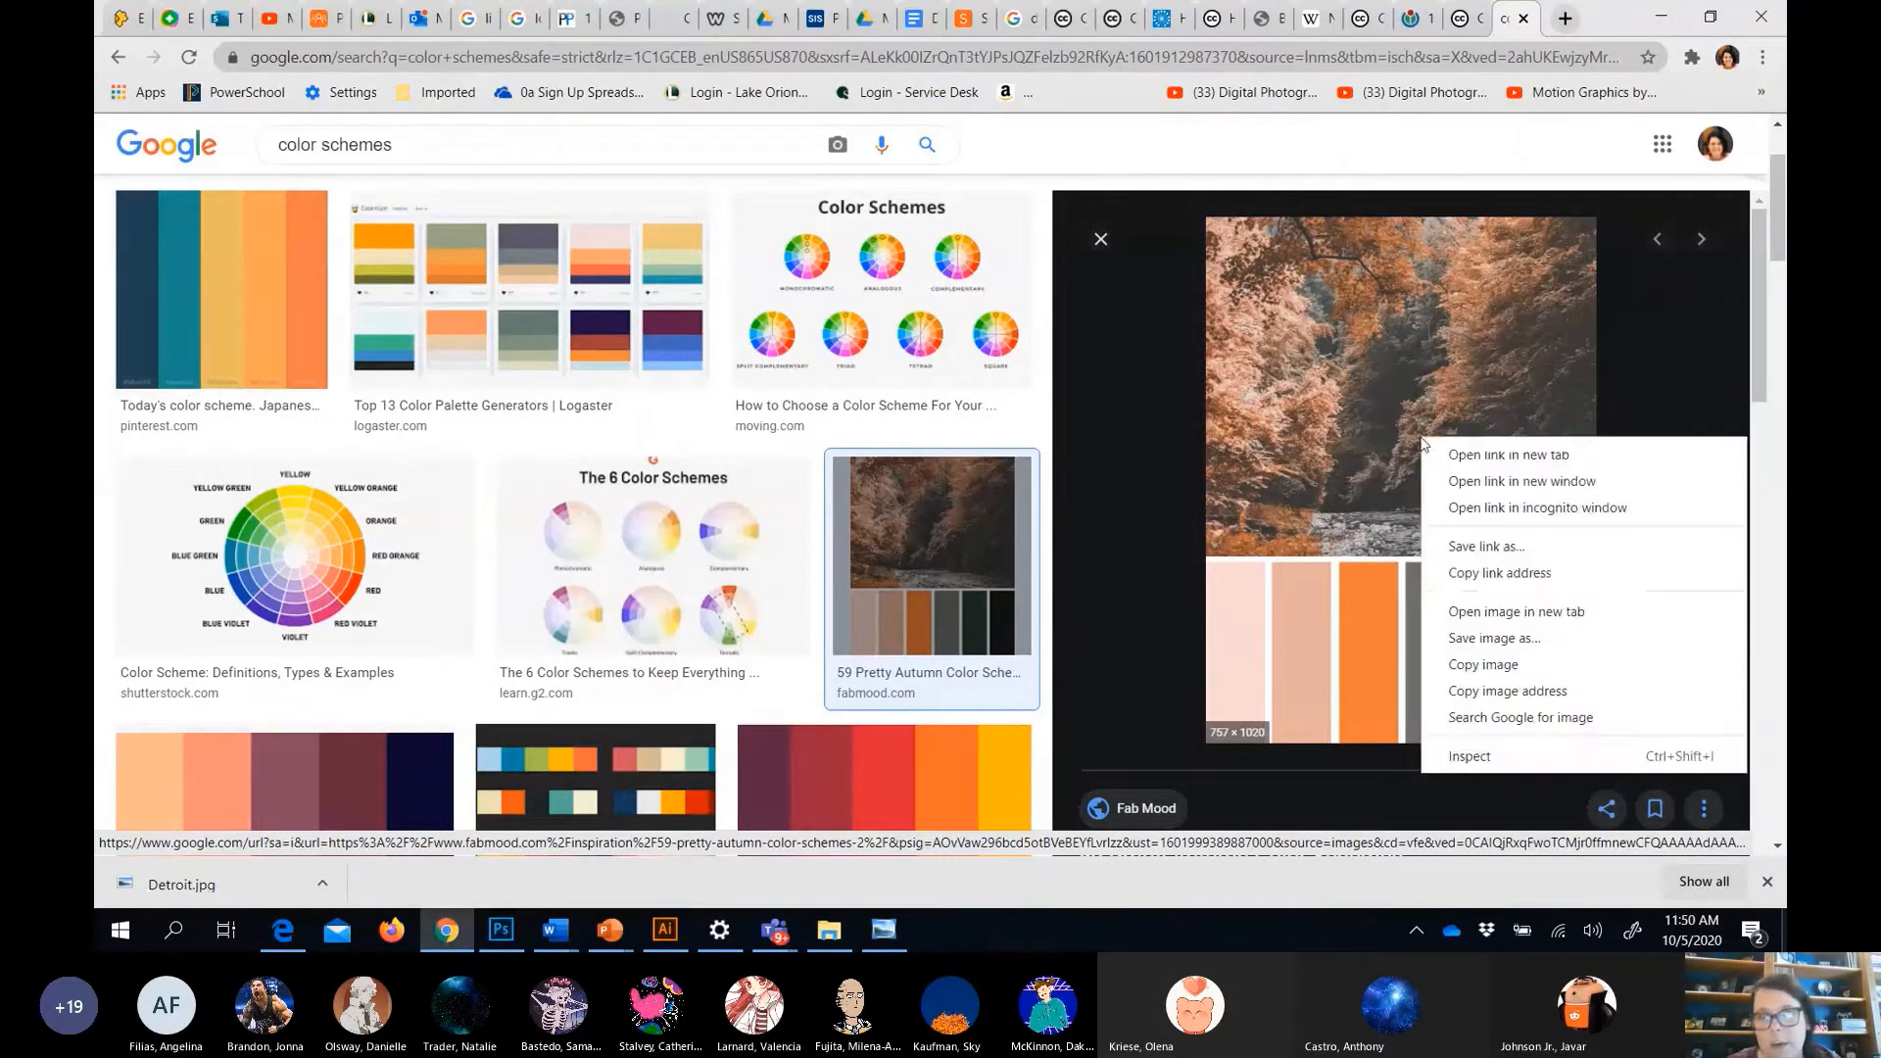
click(1534, 664)
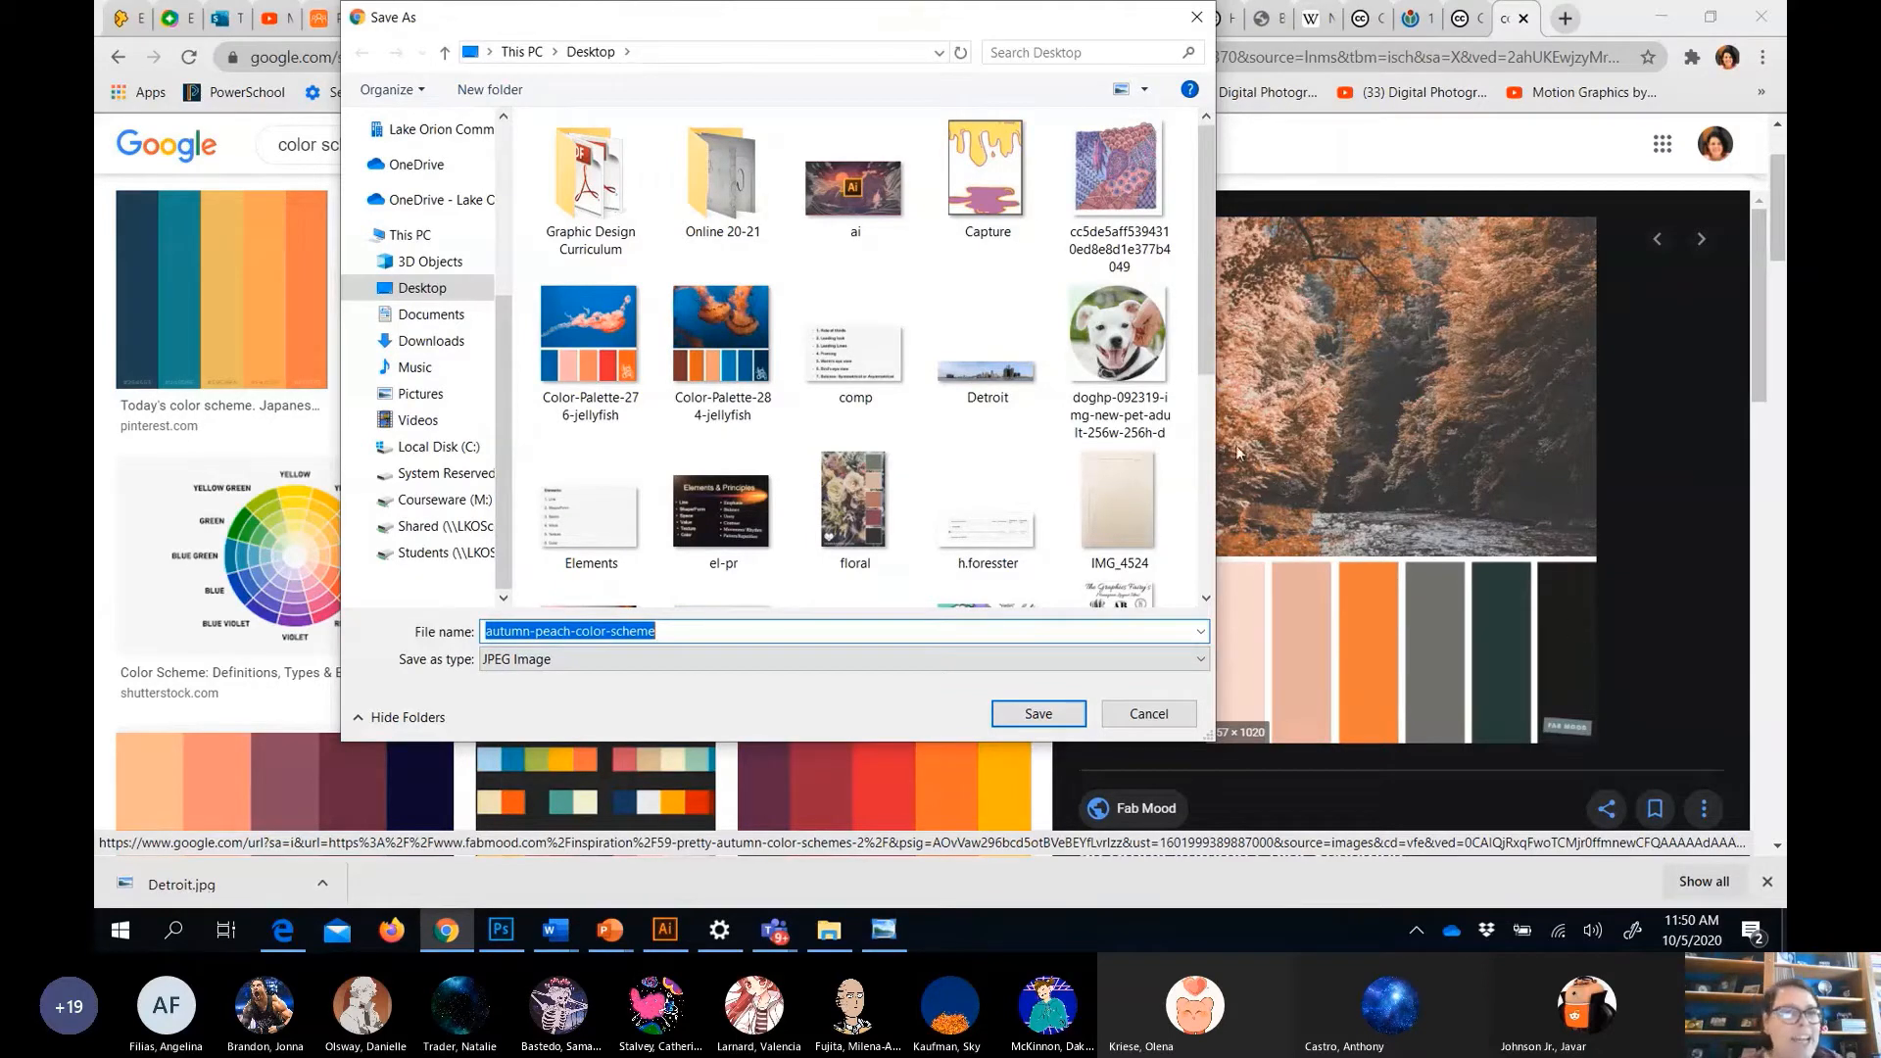
click(1134, 714)
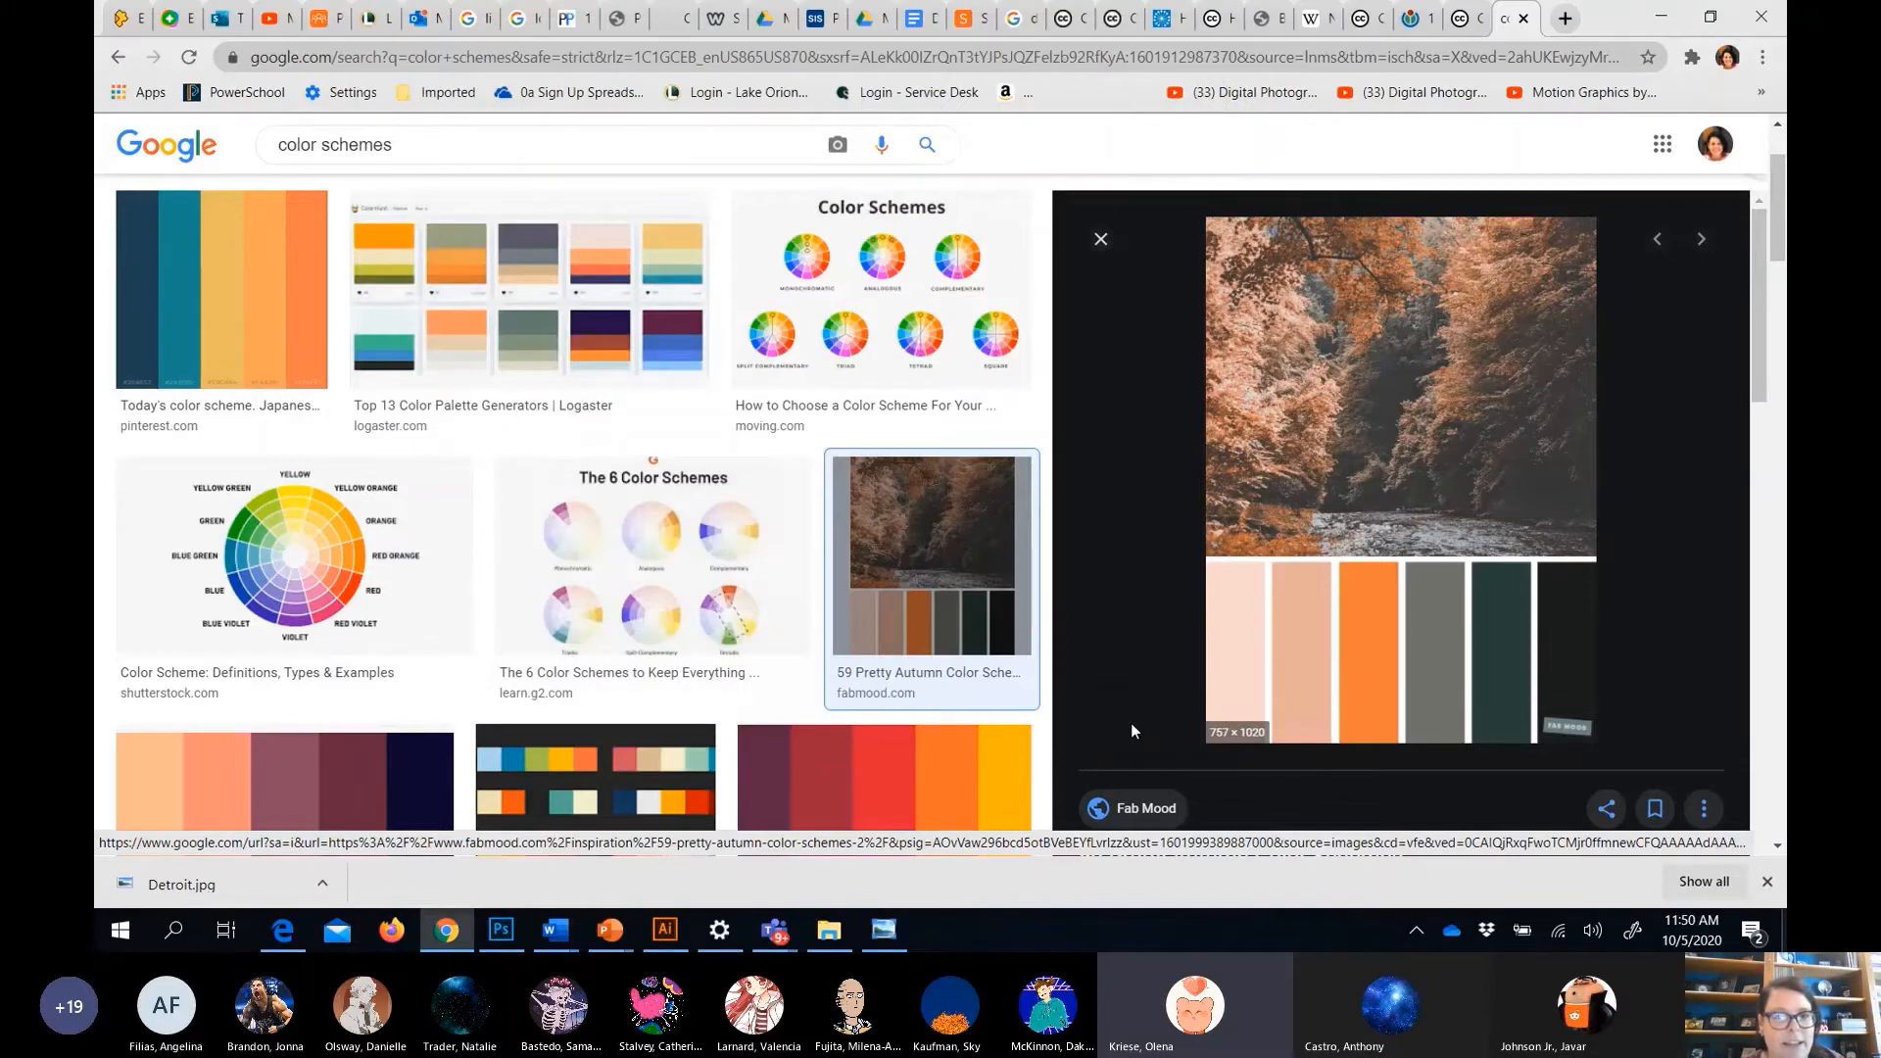
scroll(1130, 723, down, 5)
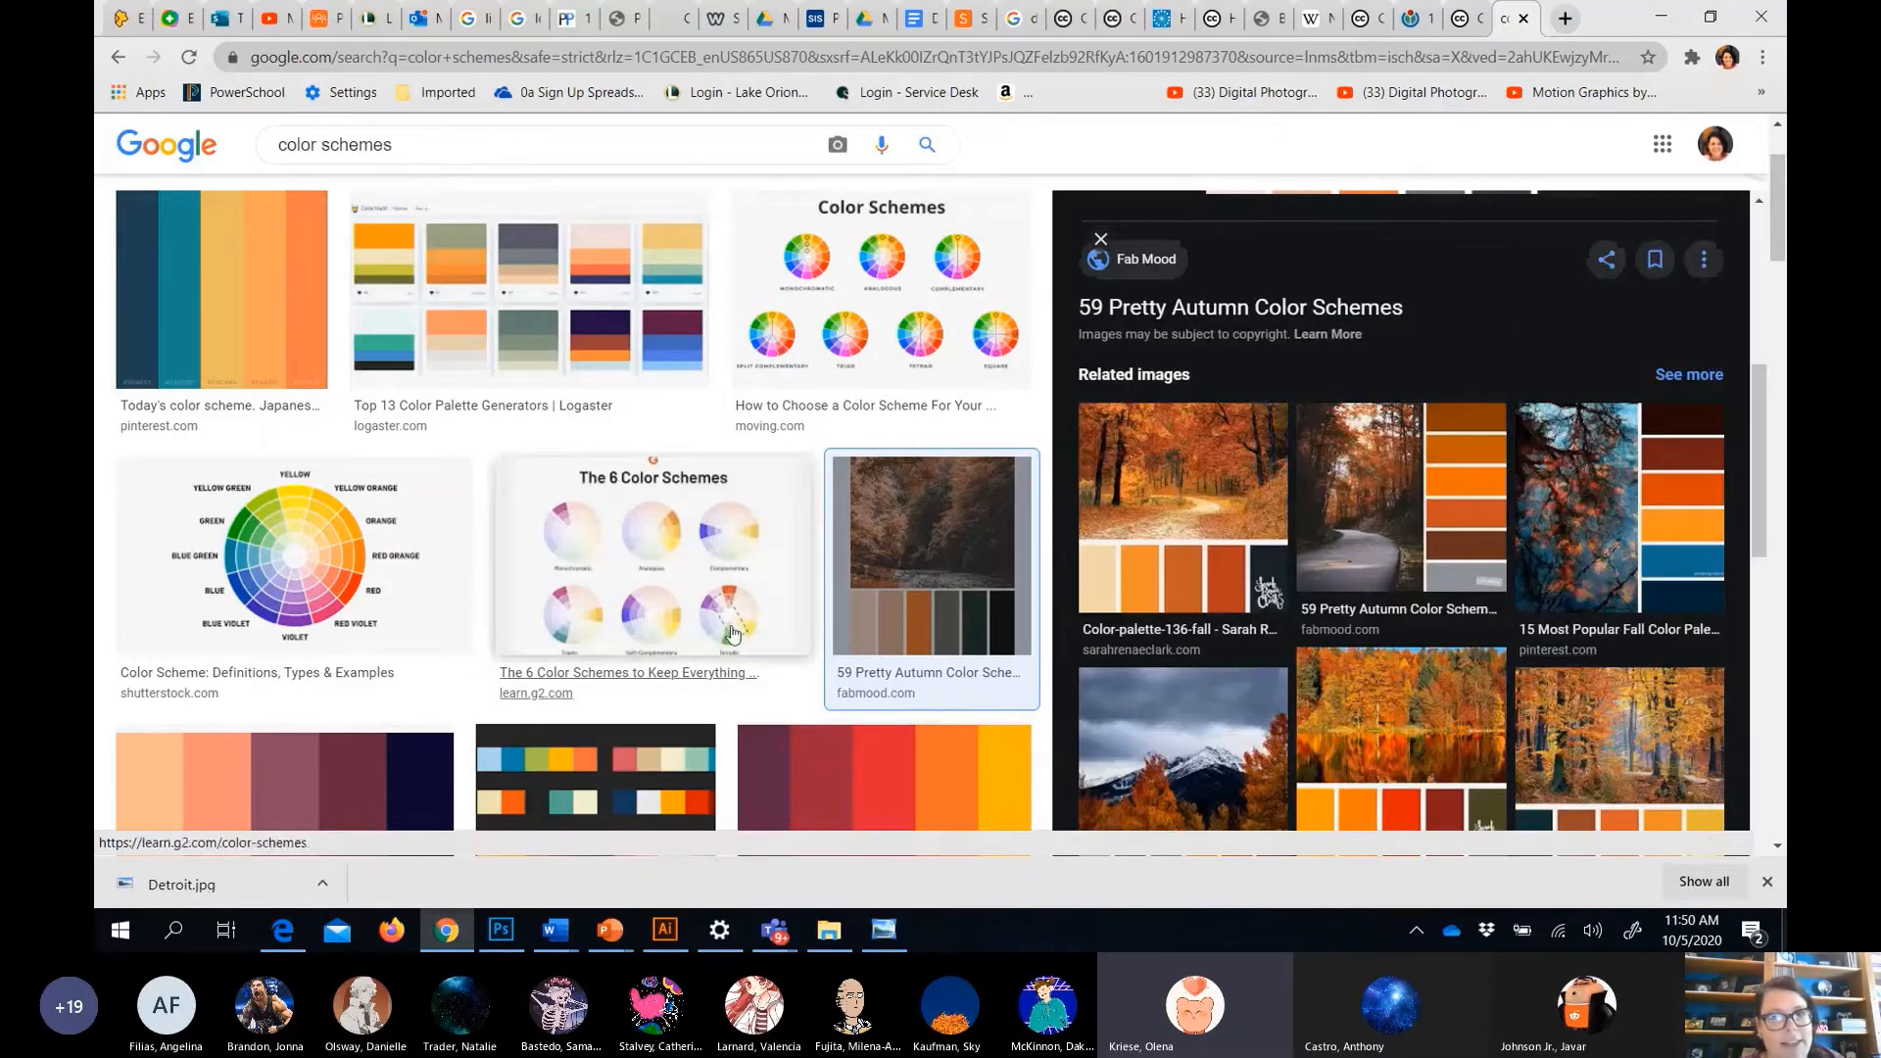
scroll(744, 685, down, 4)
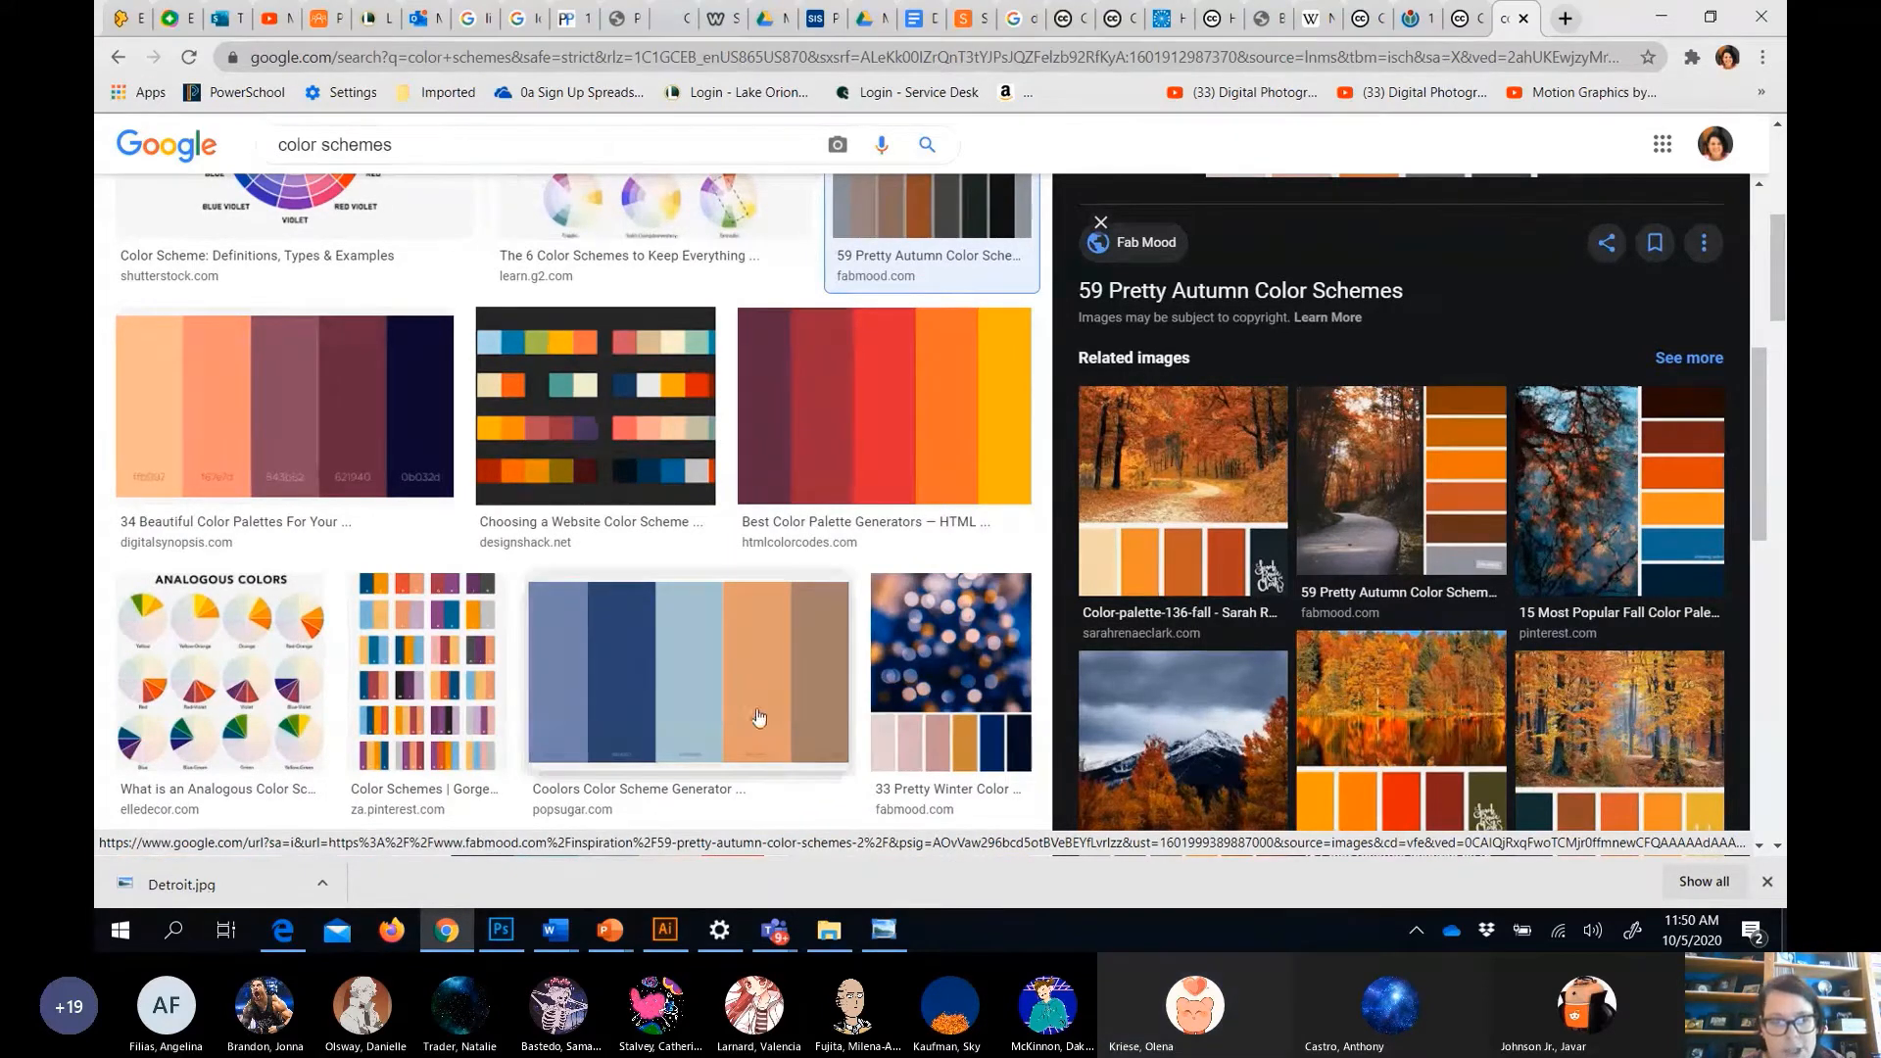
Switch to Illustrator and place the linked image Color-Palette-276-jellyfish from the Desktop below the Detroit artwork.
click(664, 929)
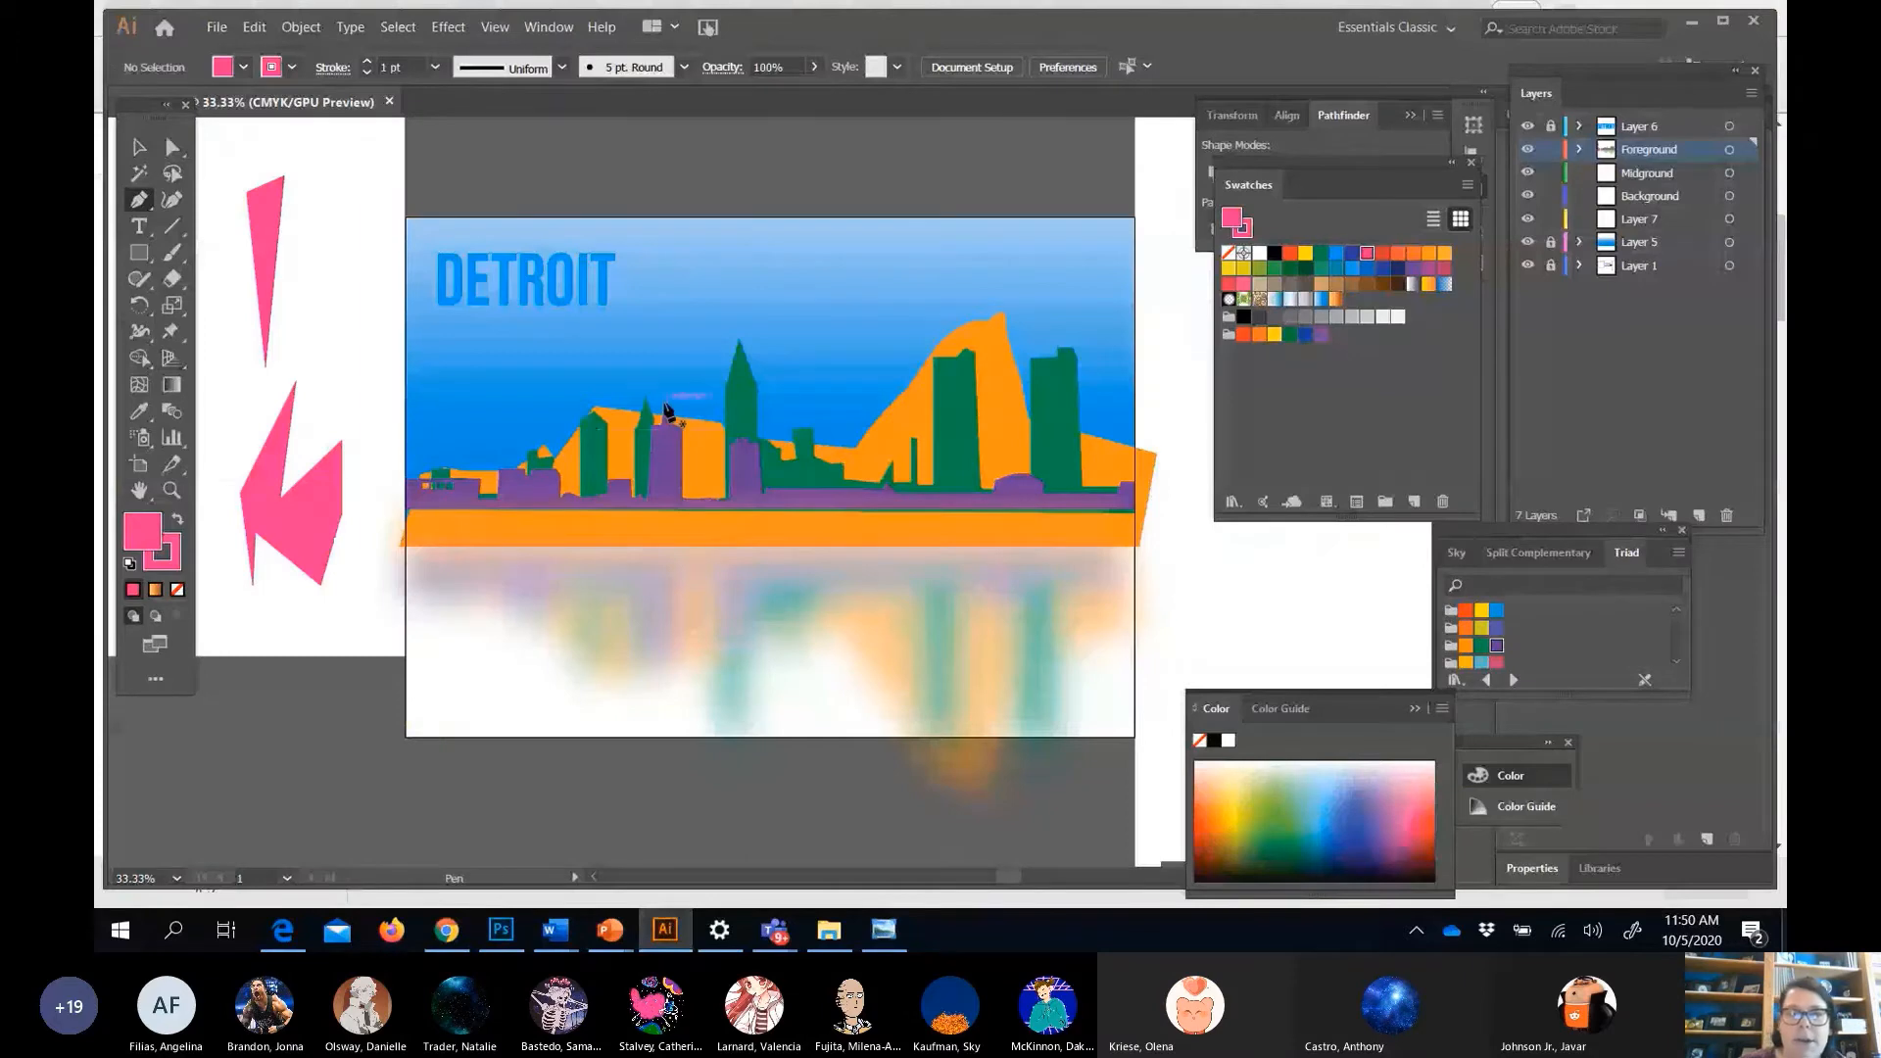
click(215, 26)
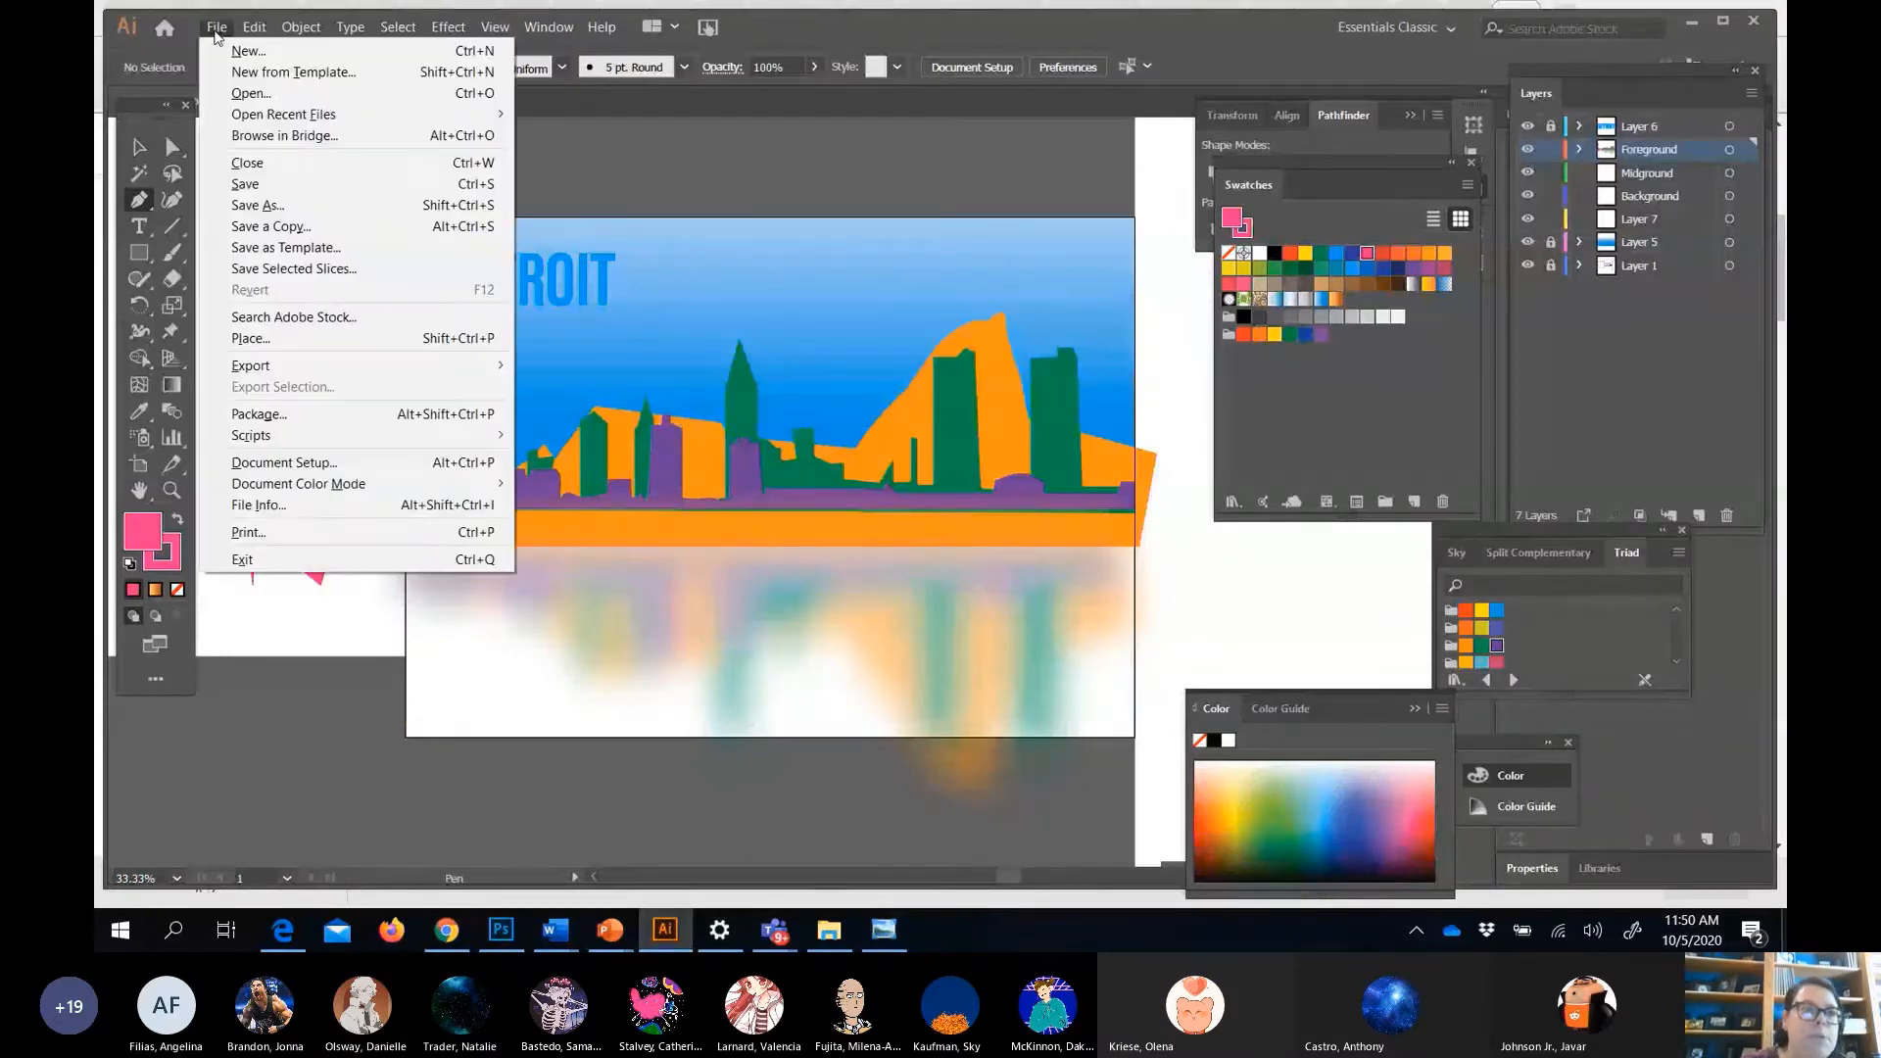
click(248, 338)
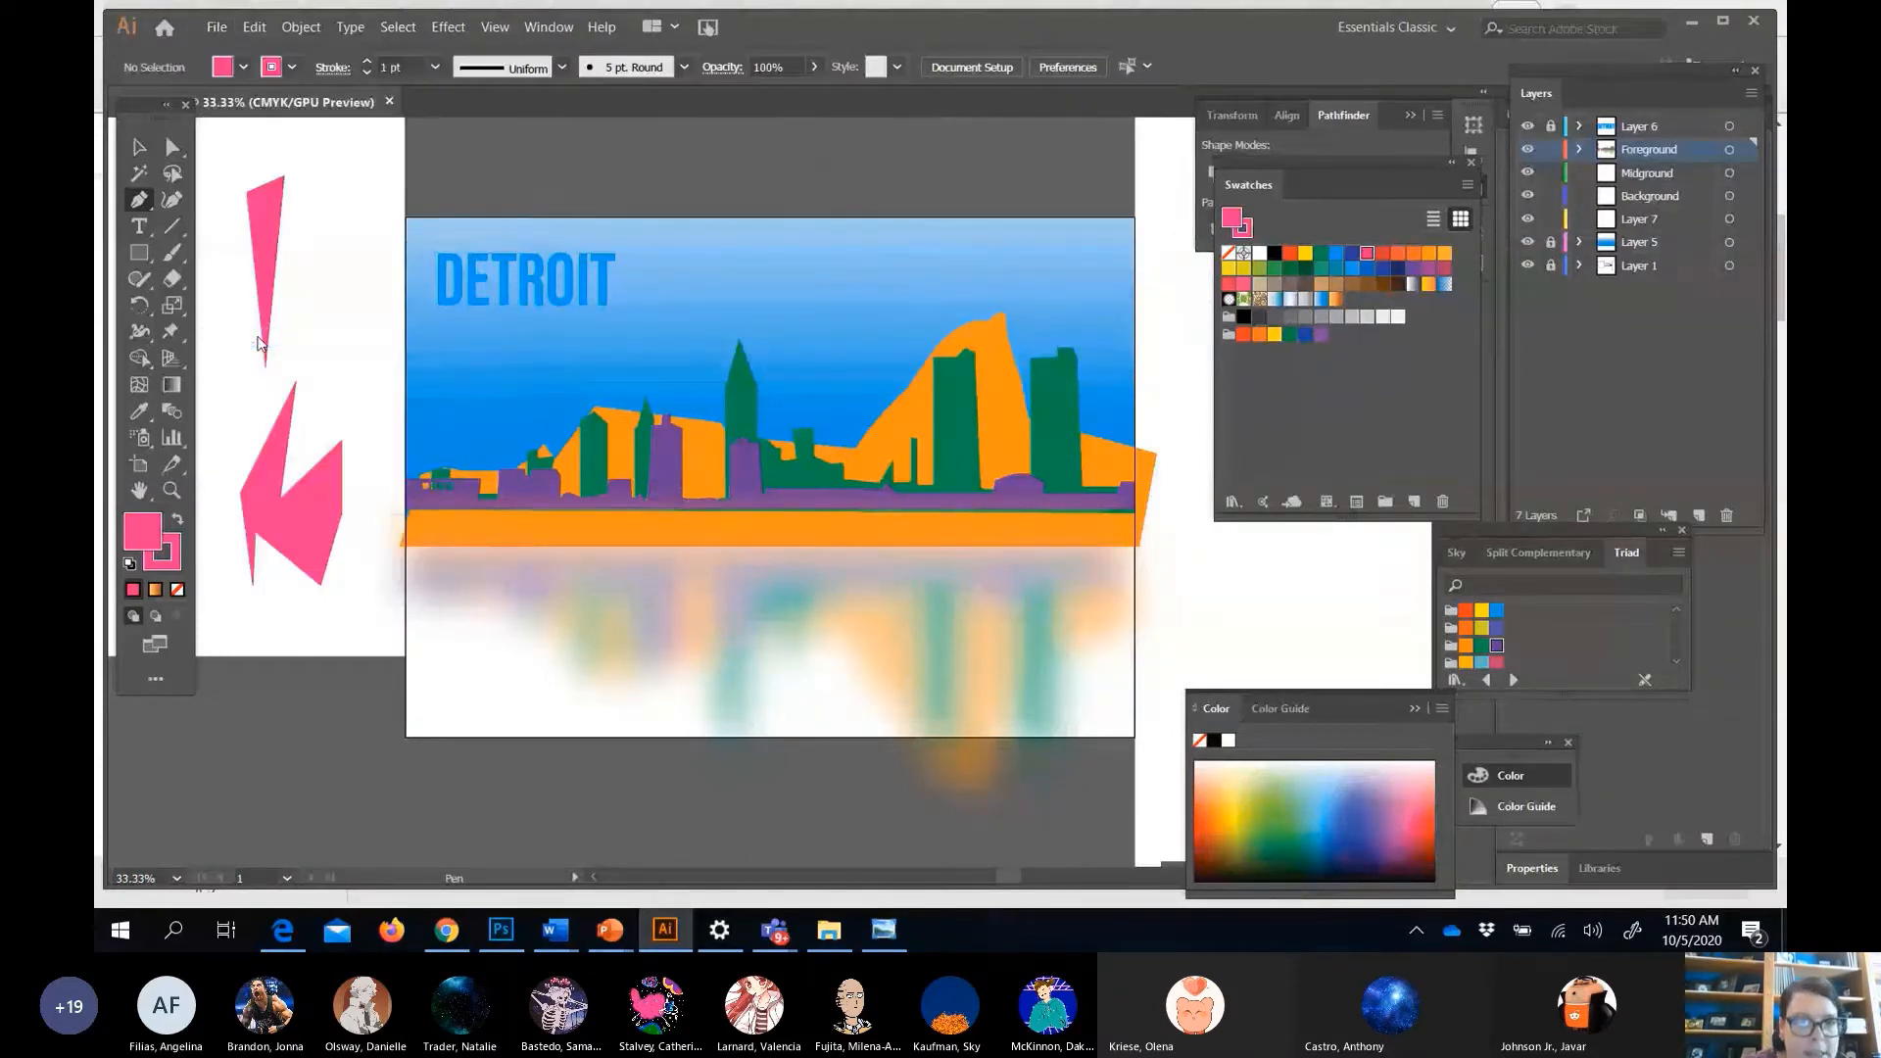
double_click(564, 329)
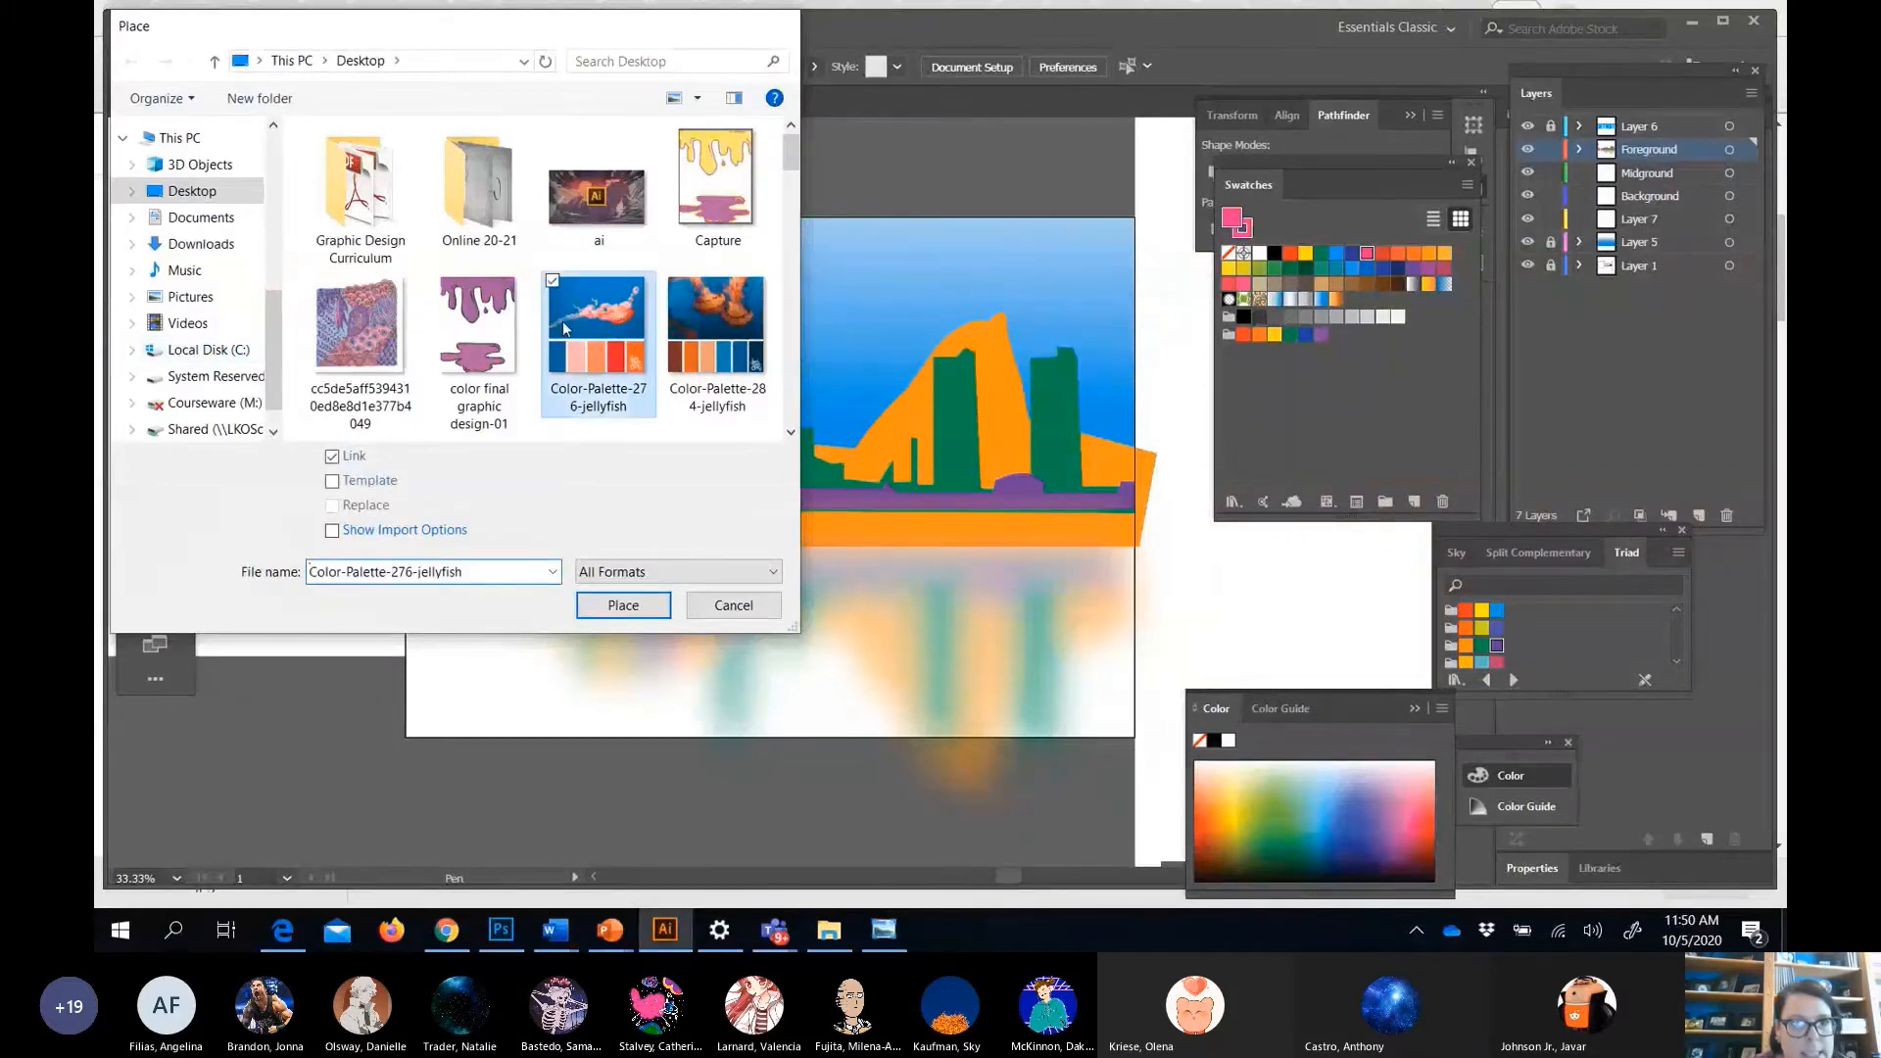
click(211, 689)
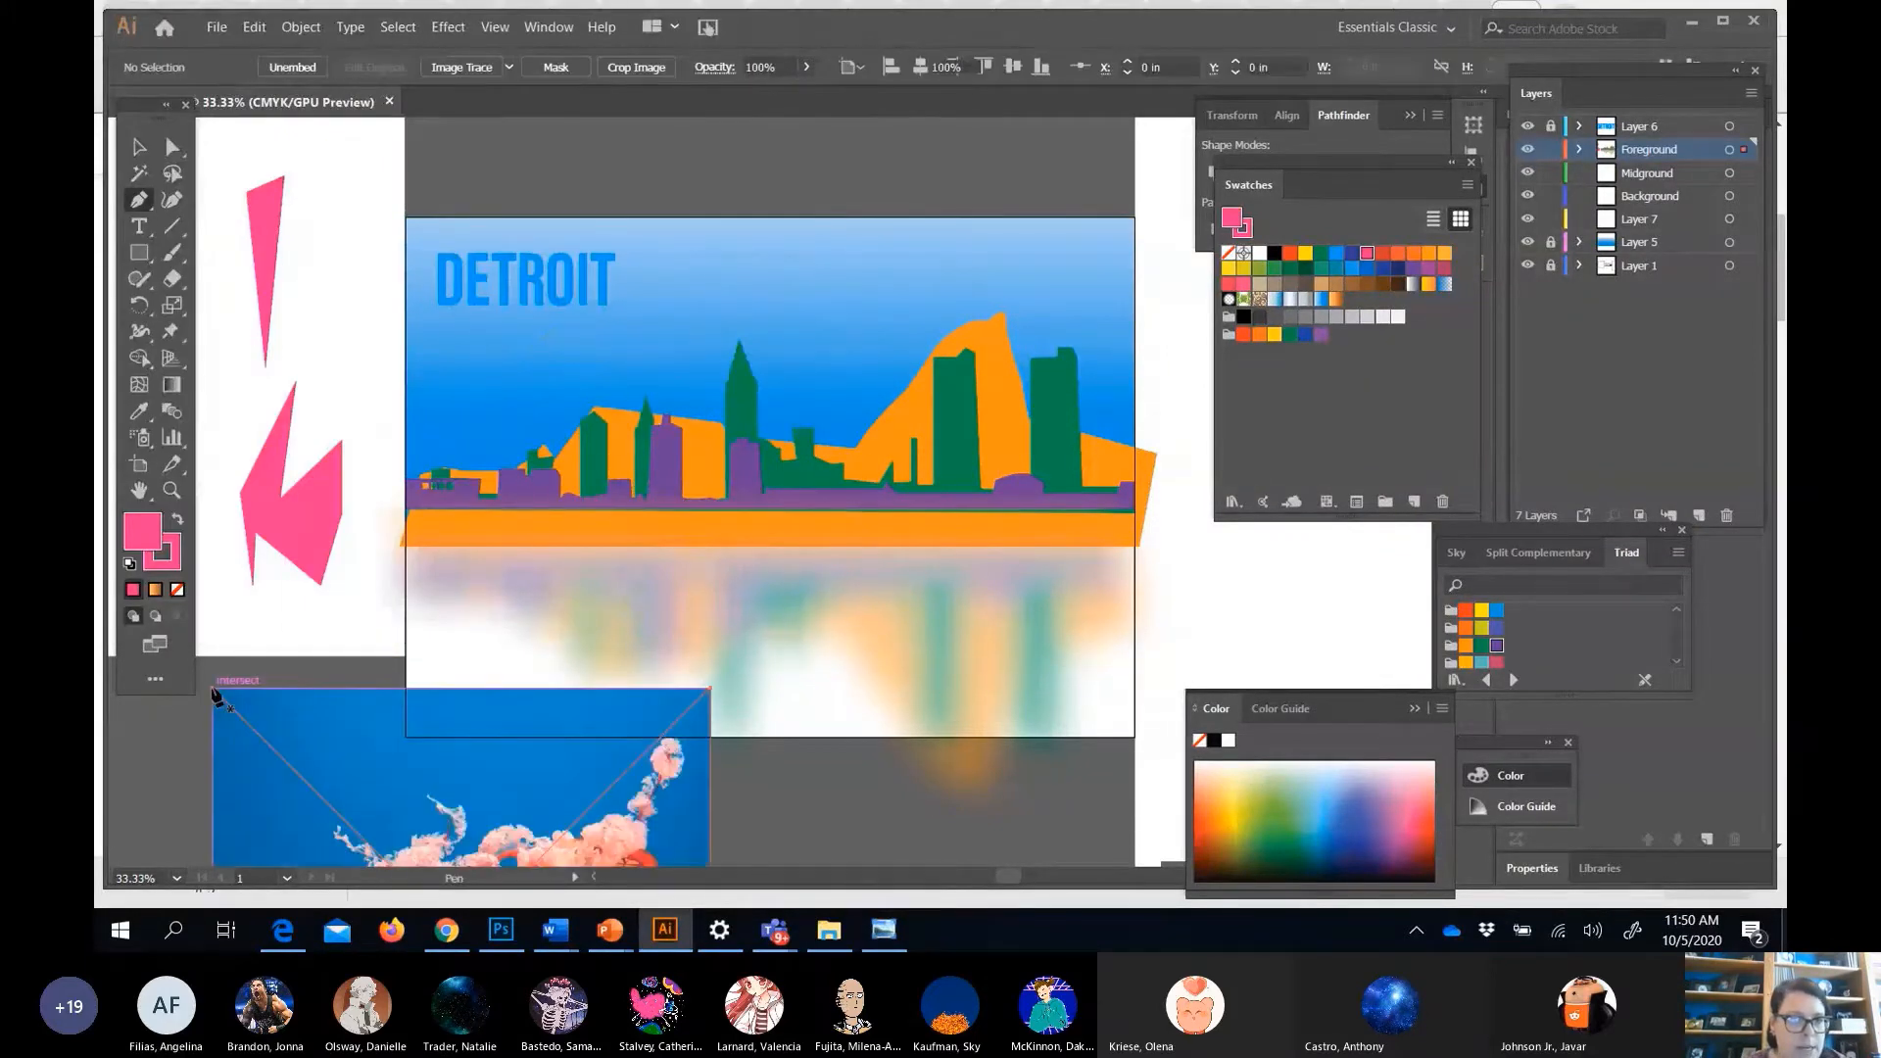
Move the placed jellyfish palette image beside the Detroit artboard, to the left of the pink shapes.
key(ctrl+minus)
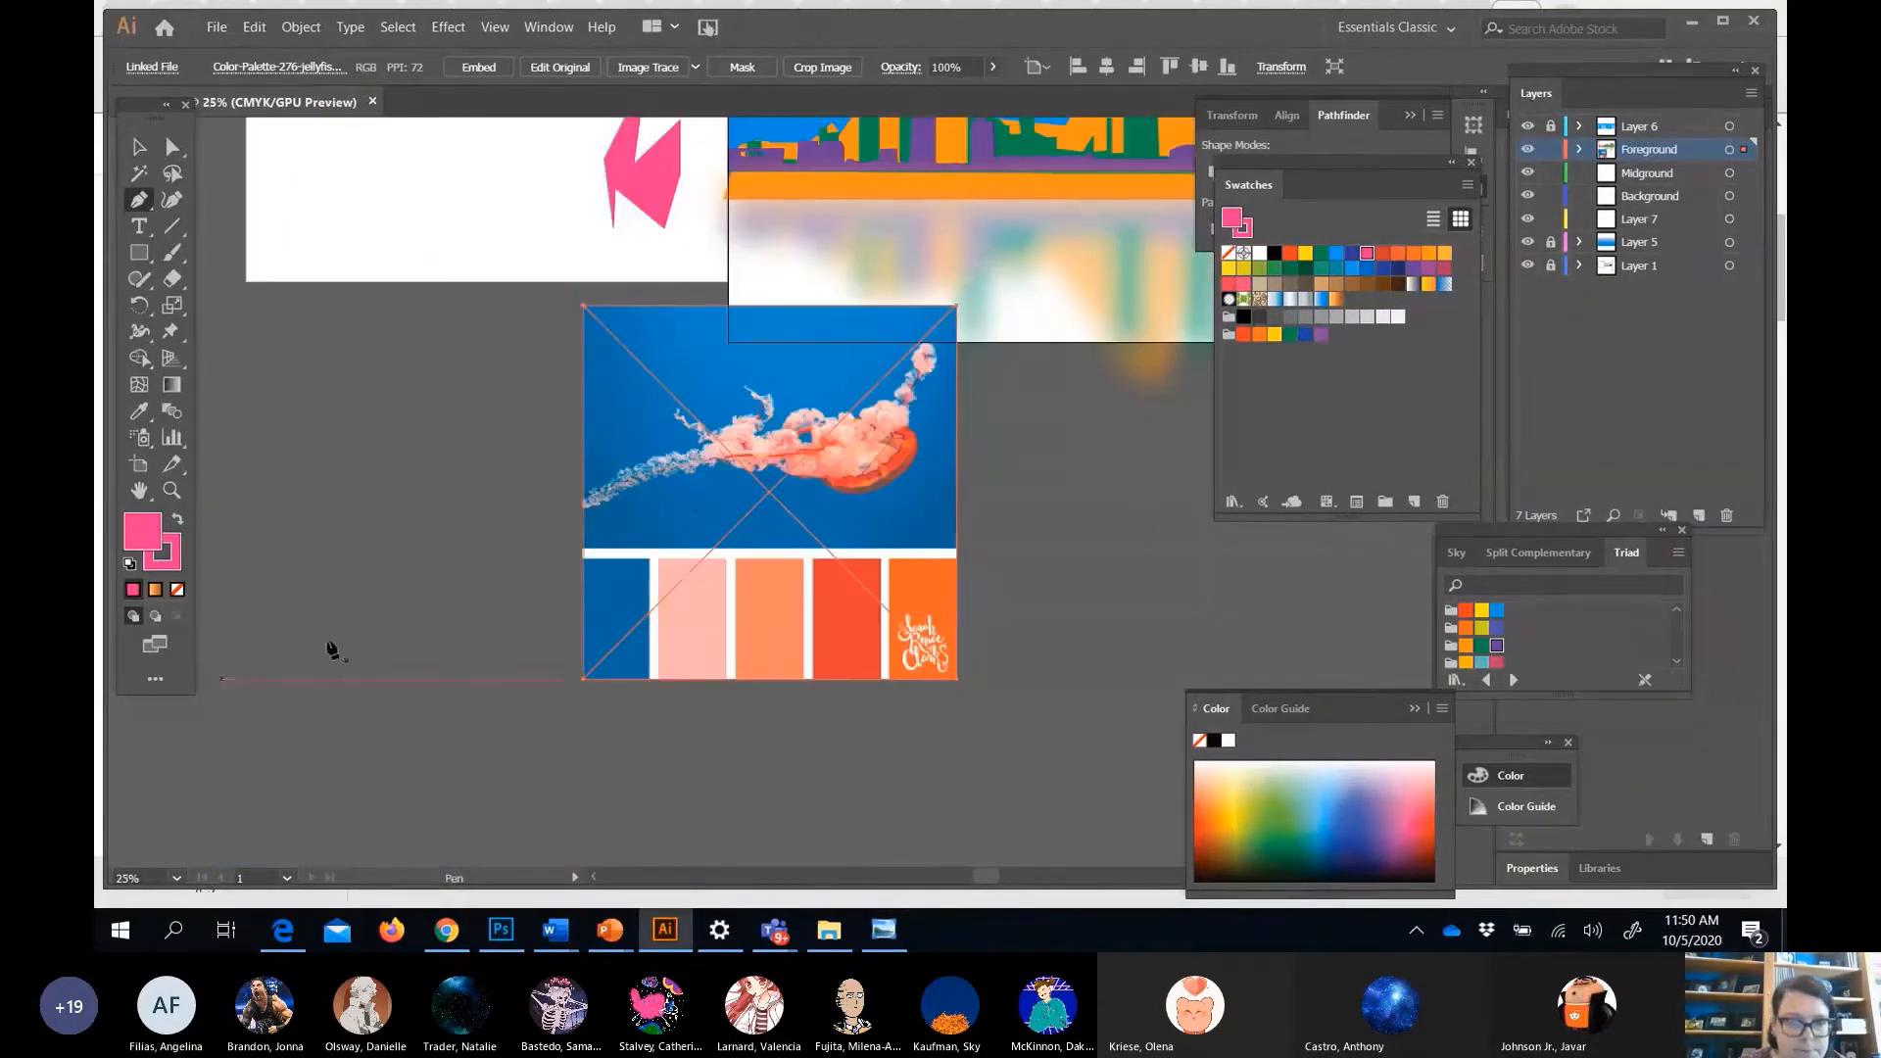
click(137, 147)
drag(646, 474, 273, 256)
scroll(293, 294, up, 3)
drag(337, 450, 374, 357)
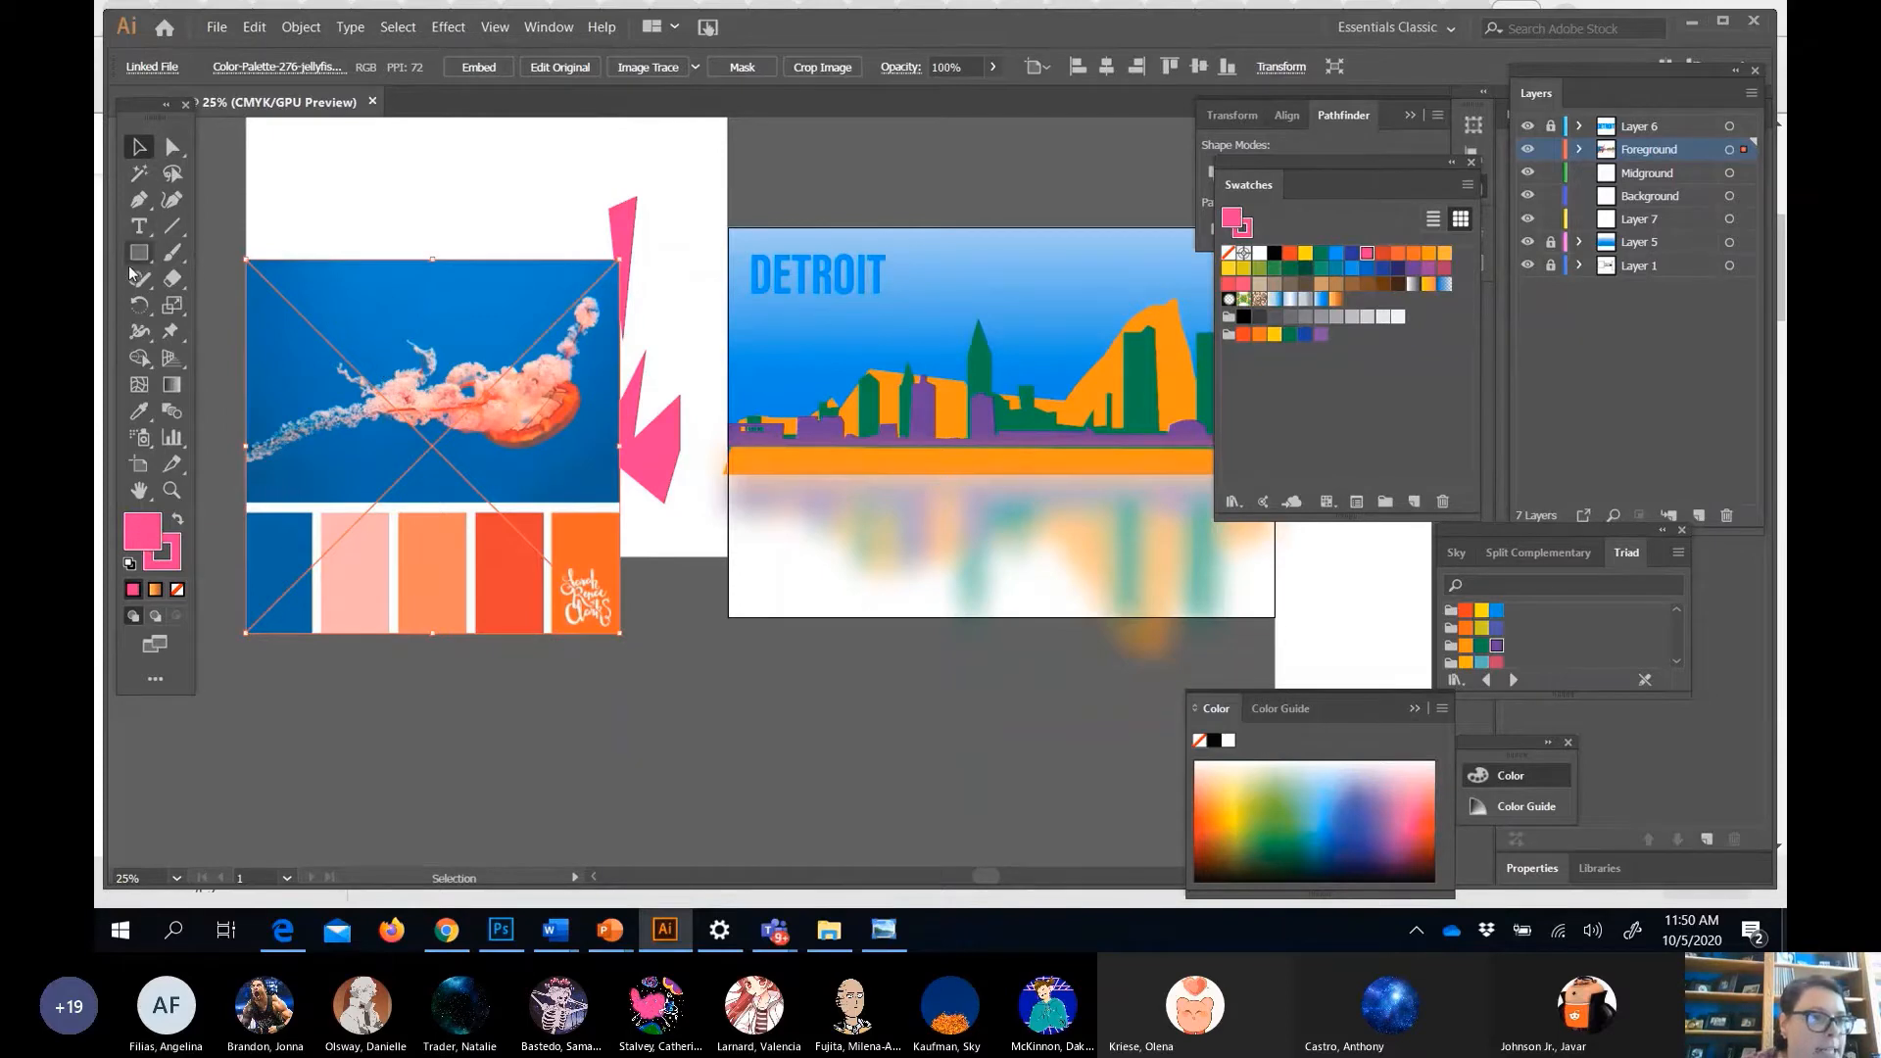
Sample the jellyfish palette's dark blue and its light pink as the fill colour with the Eyedropper.
click(147, 411)
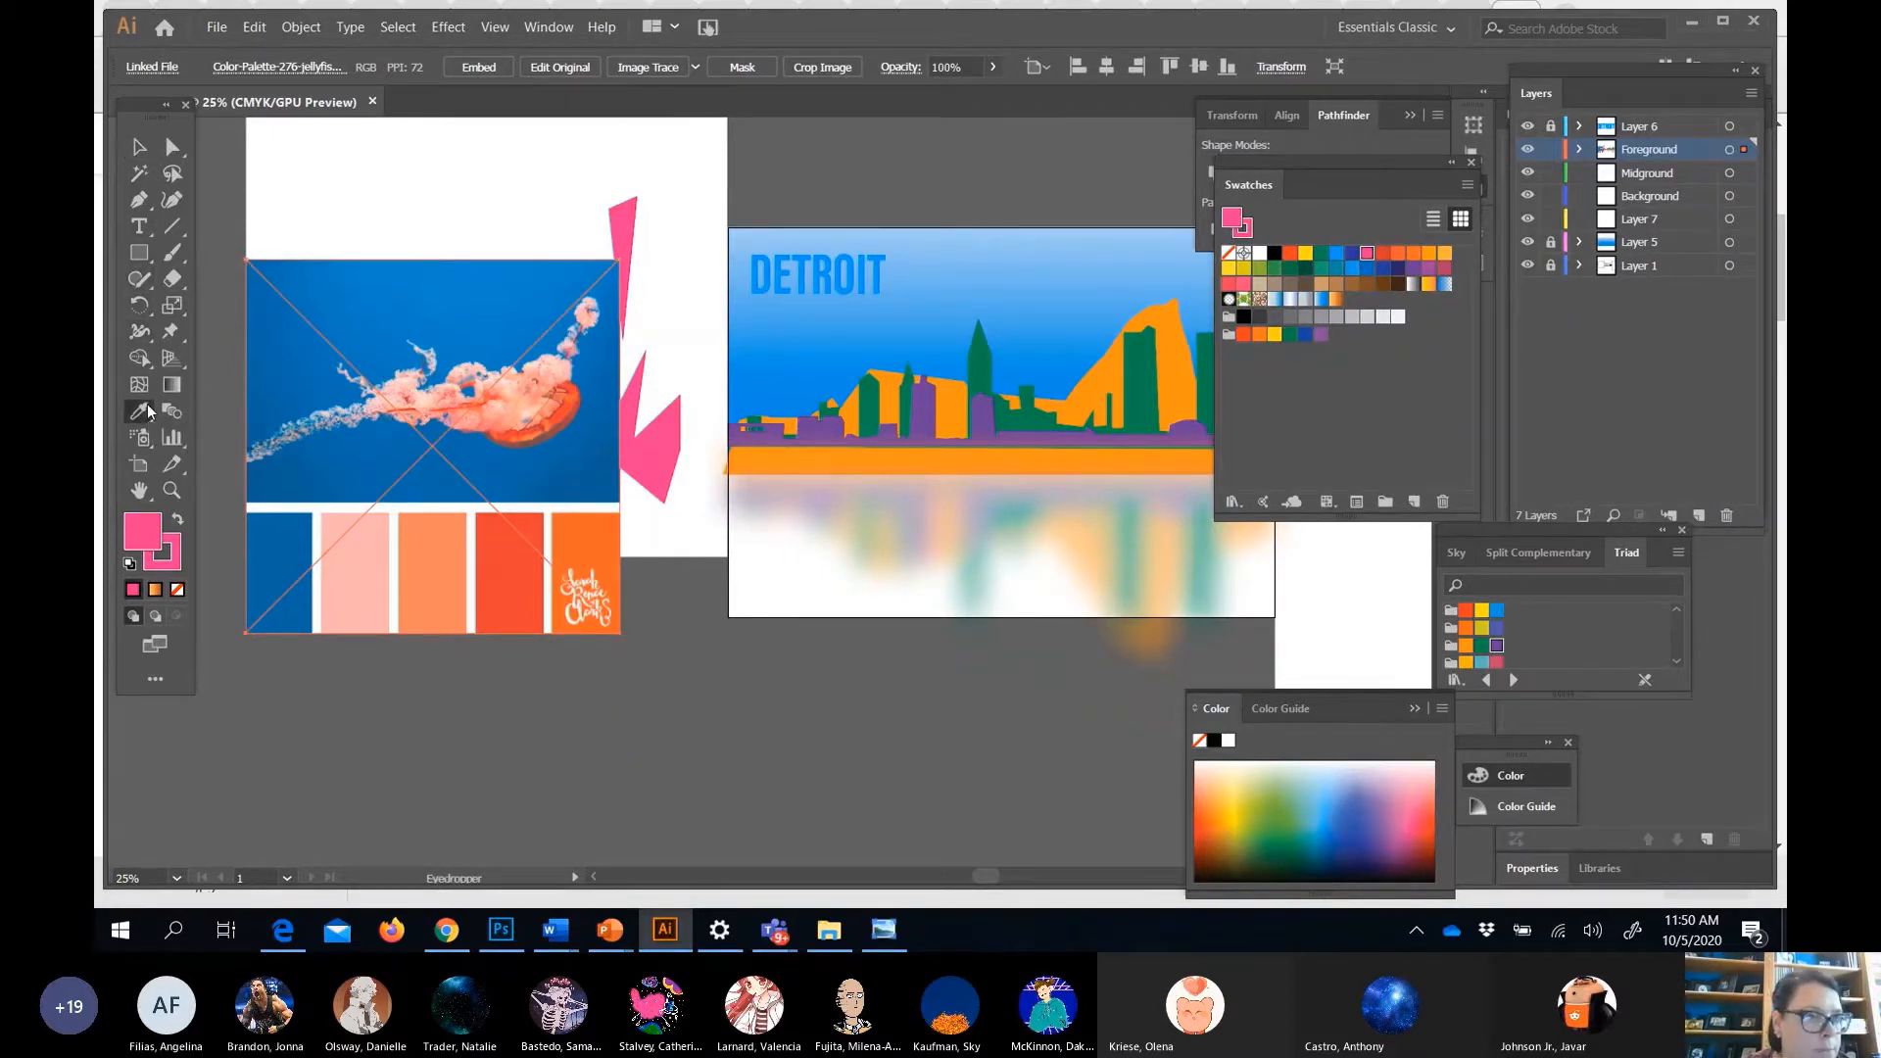
click(293, 553)
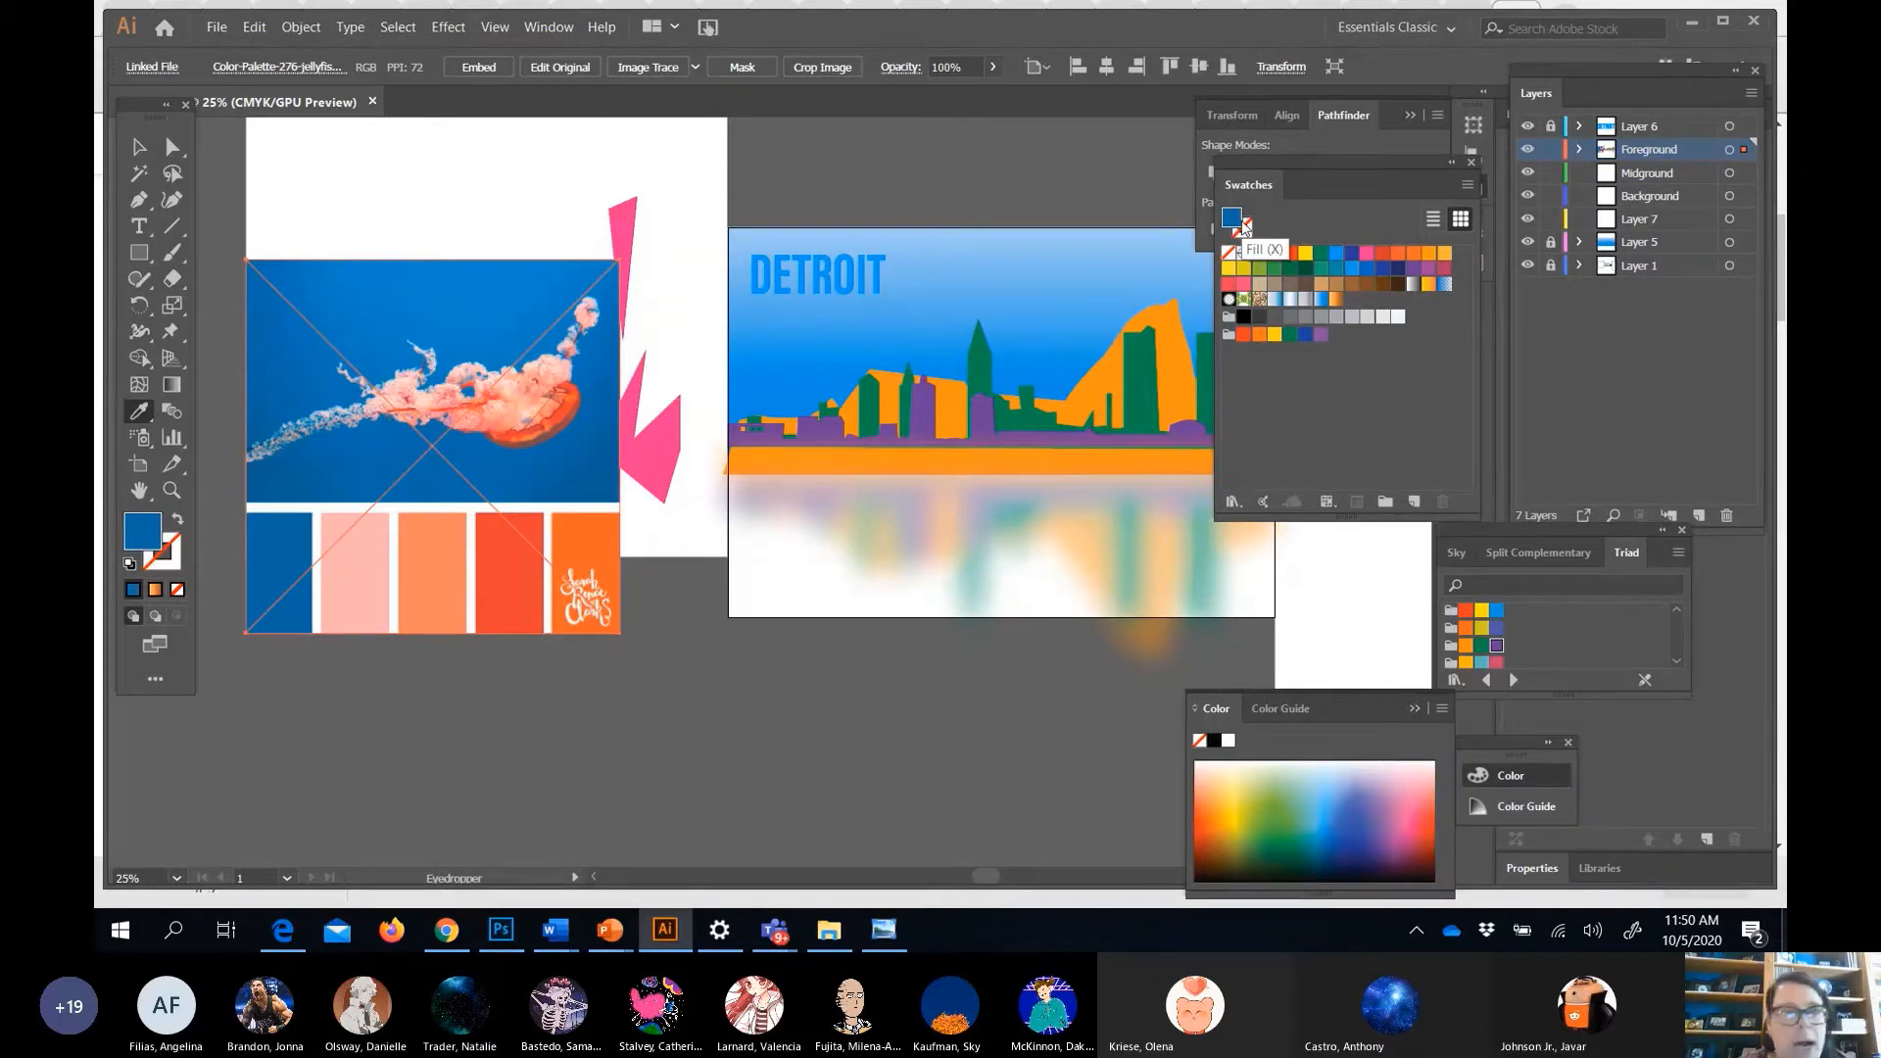
click(350, 522)
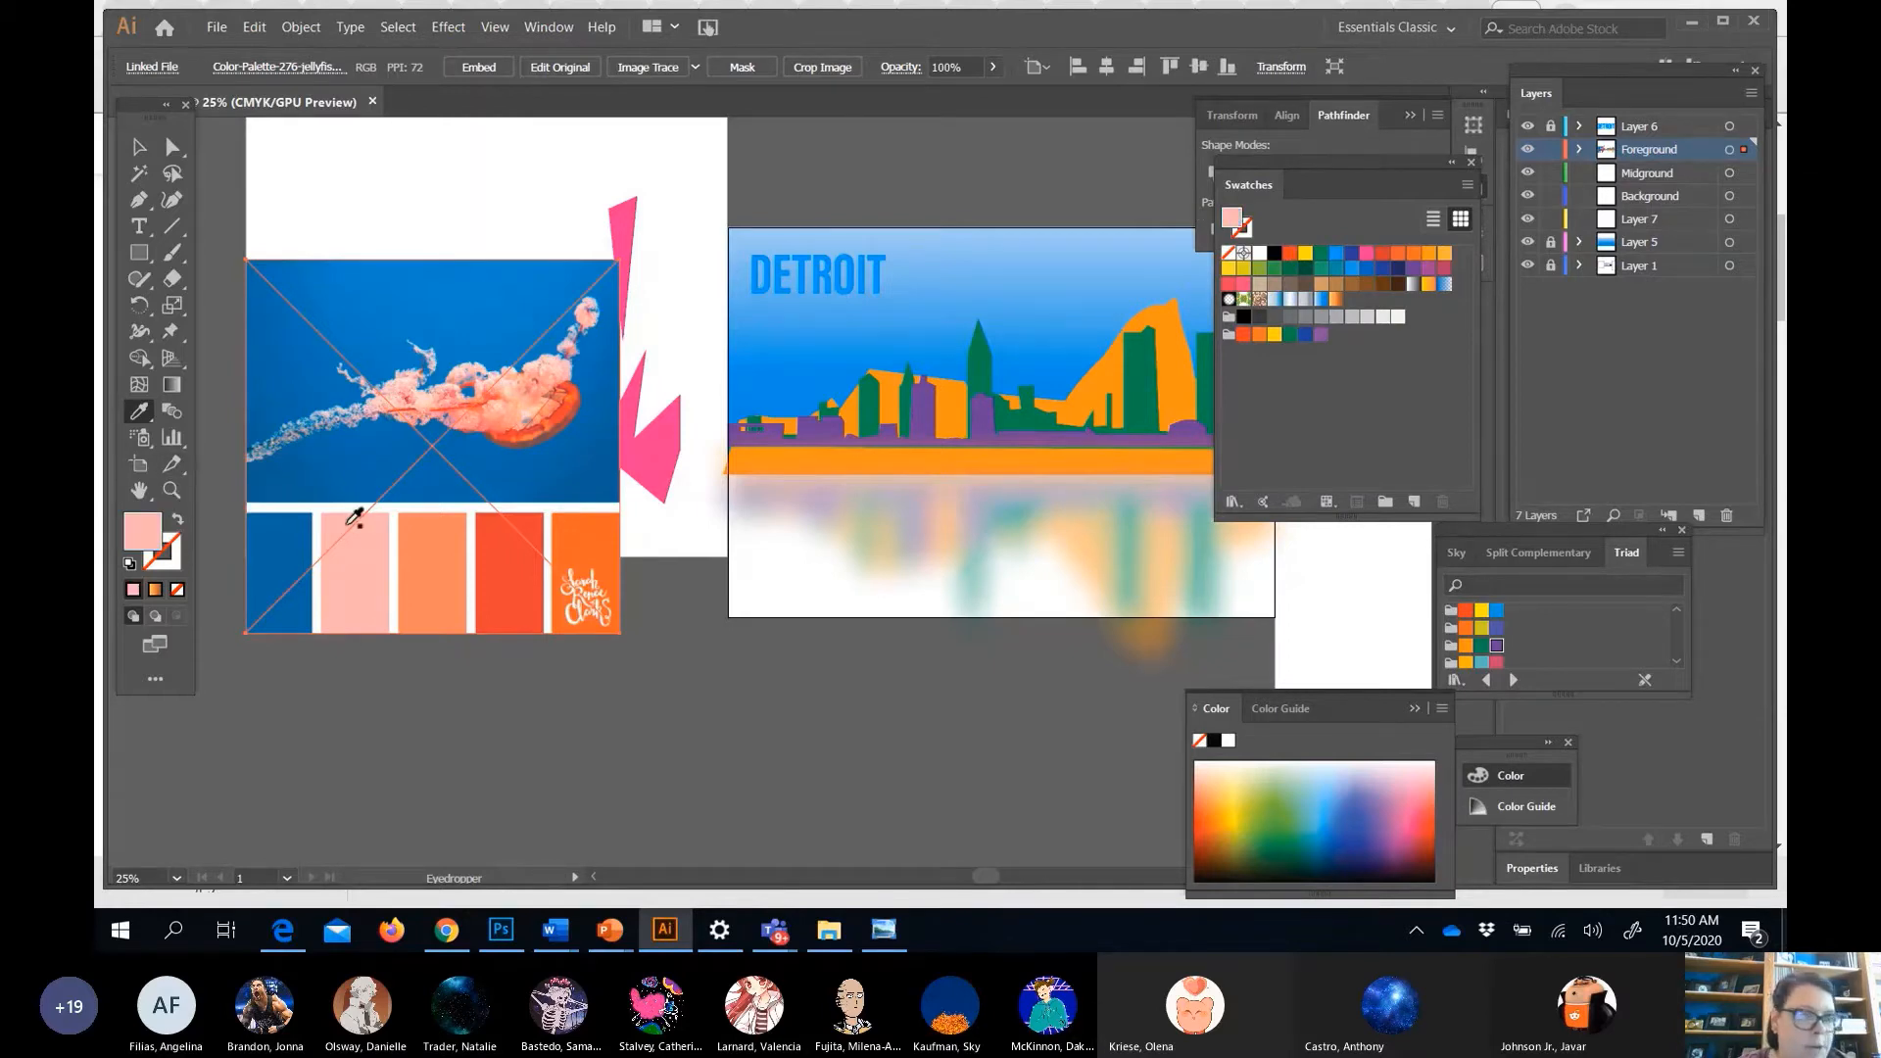
Try to recolour the whole grouped skyline with the palette's light pink using the Eyedropper, and undo it.
key(v)
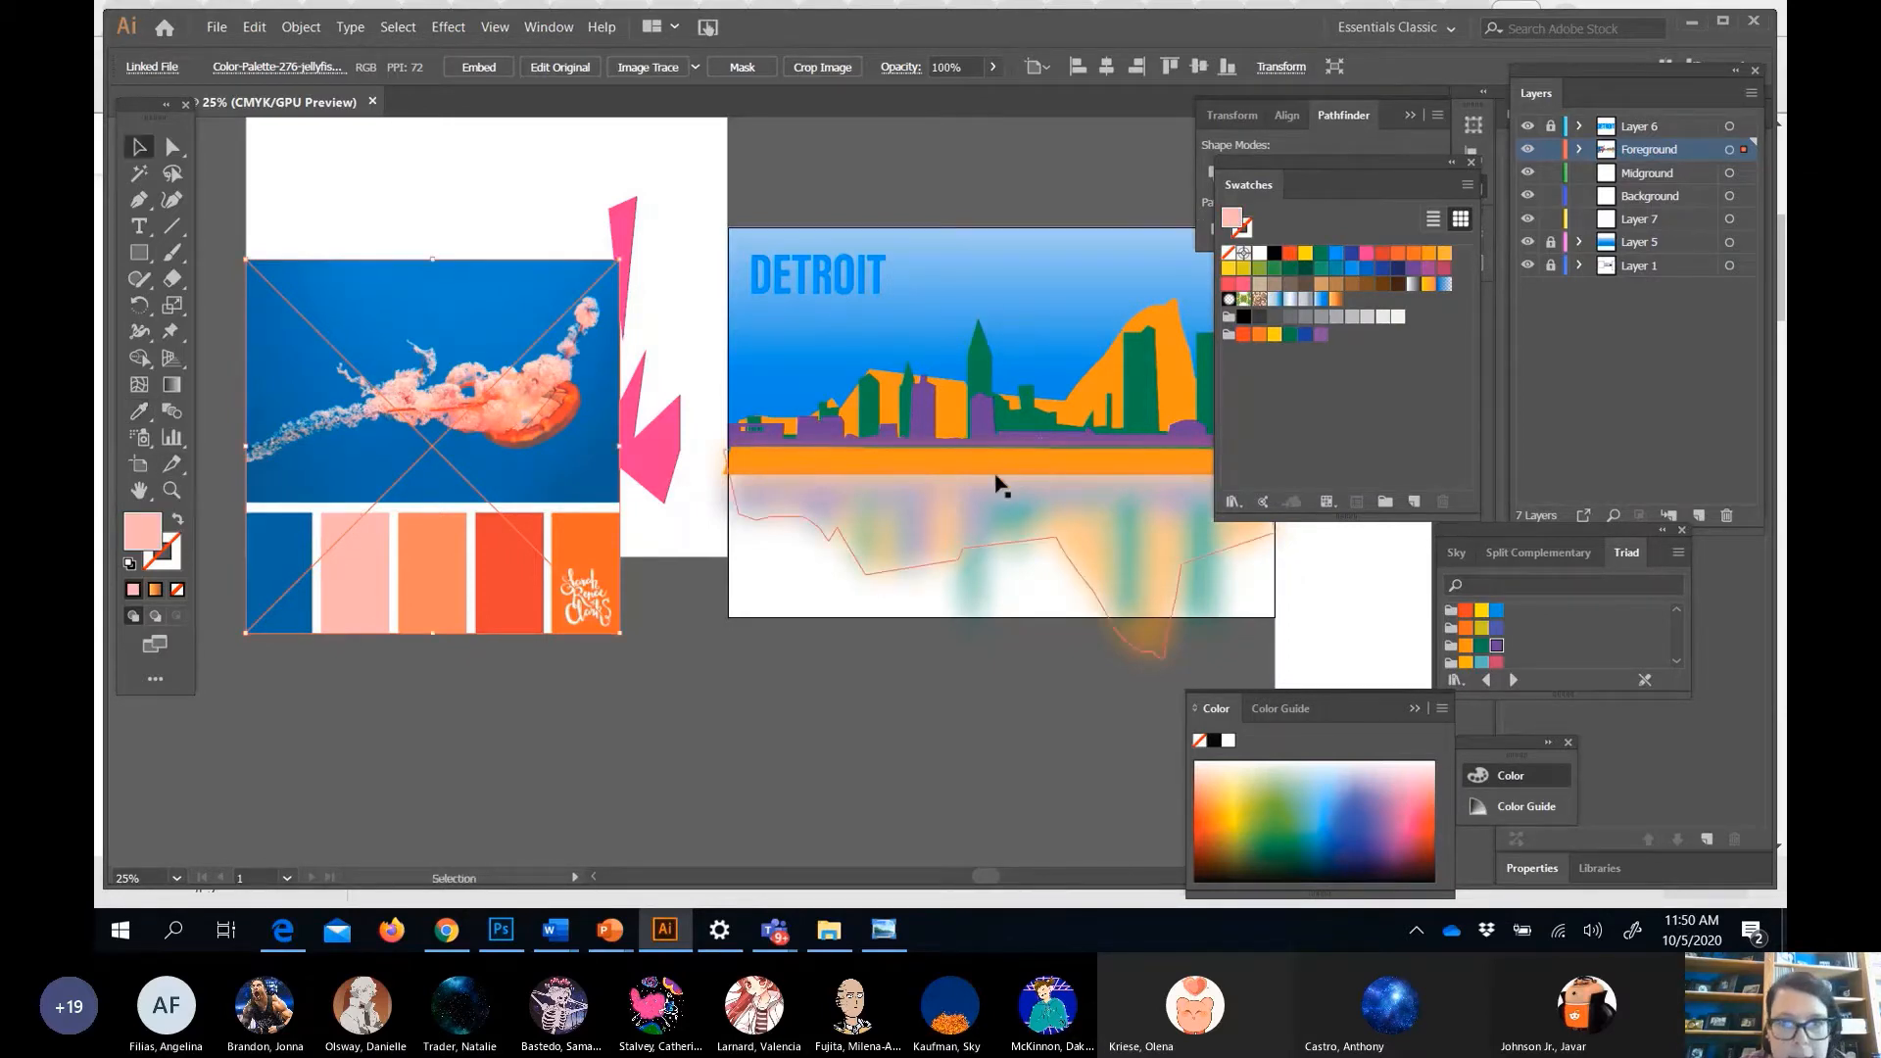
click(997, 487)
click(979, 385)
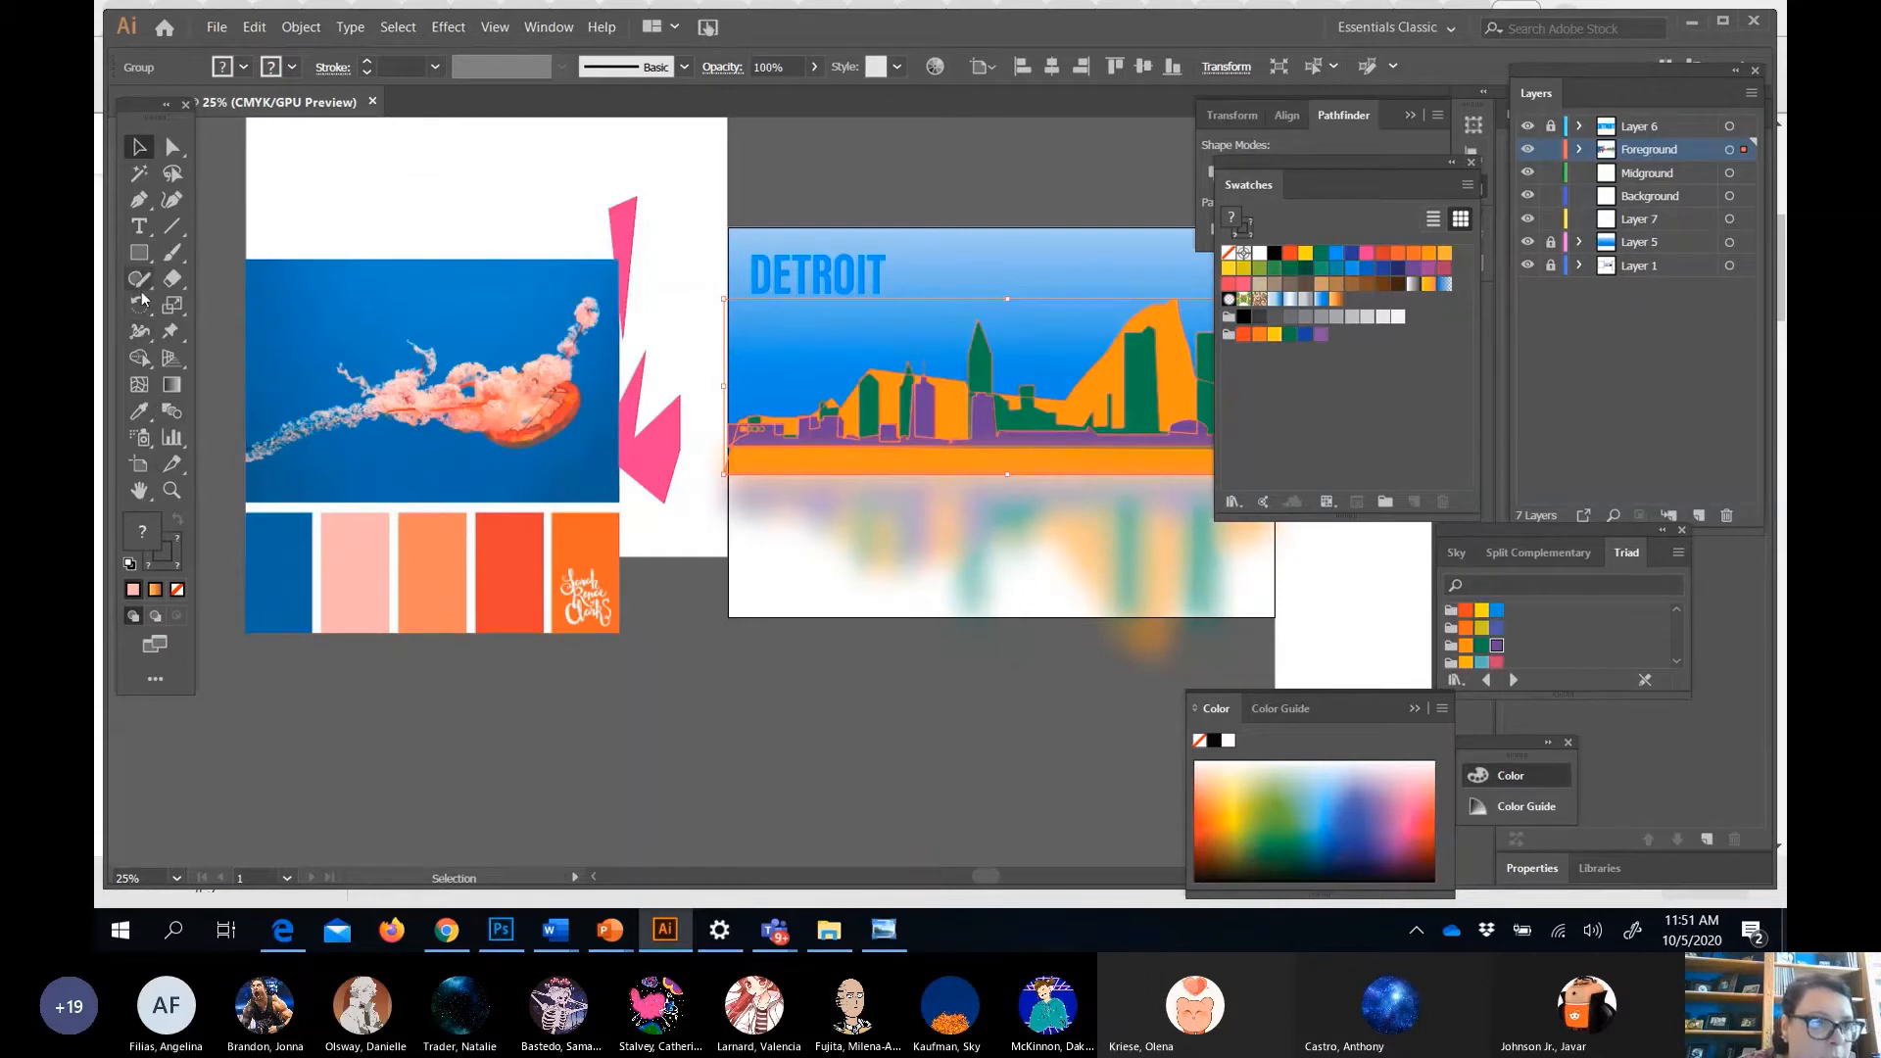
click(139, 411)
click(364, 536)
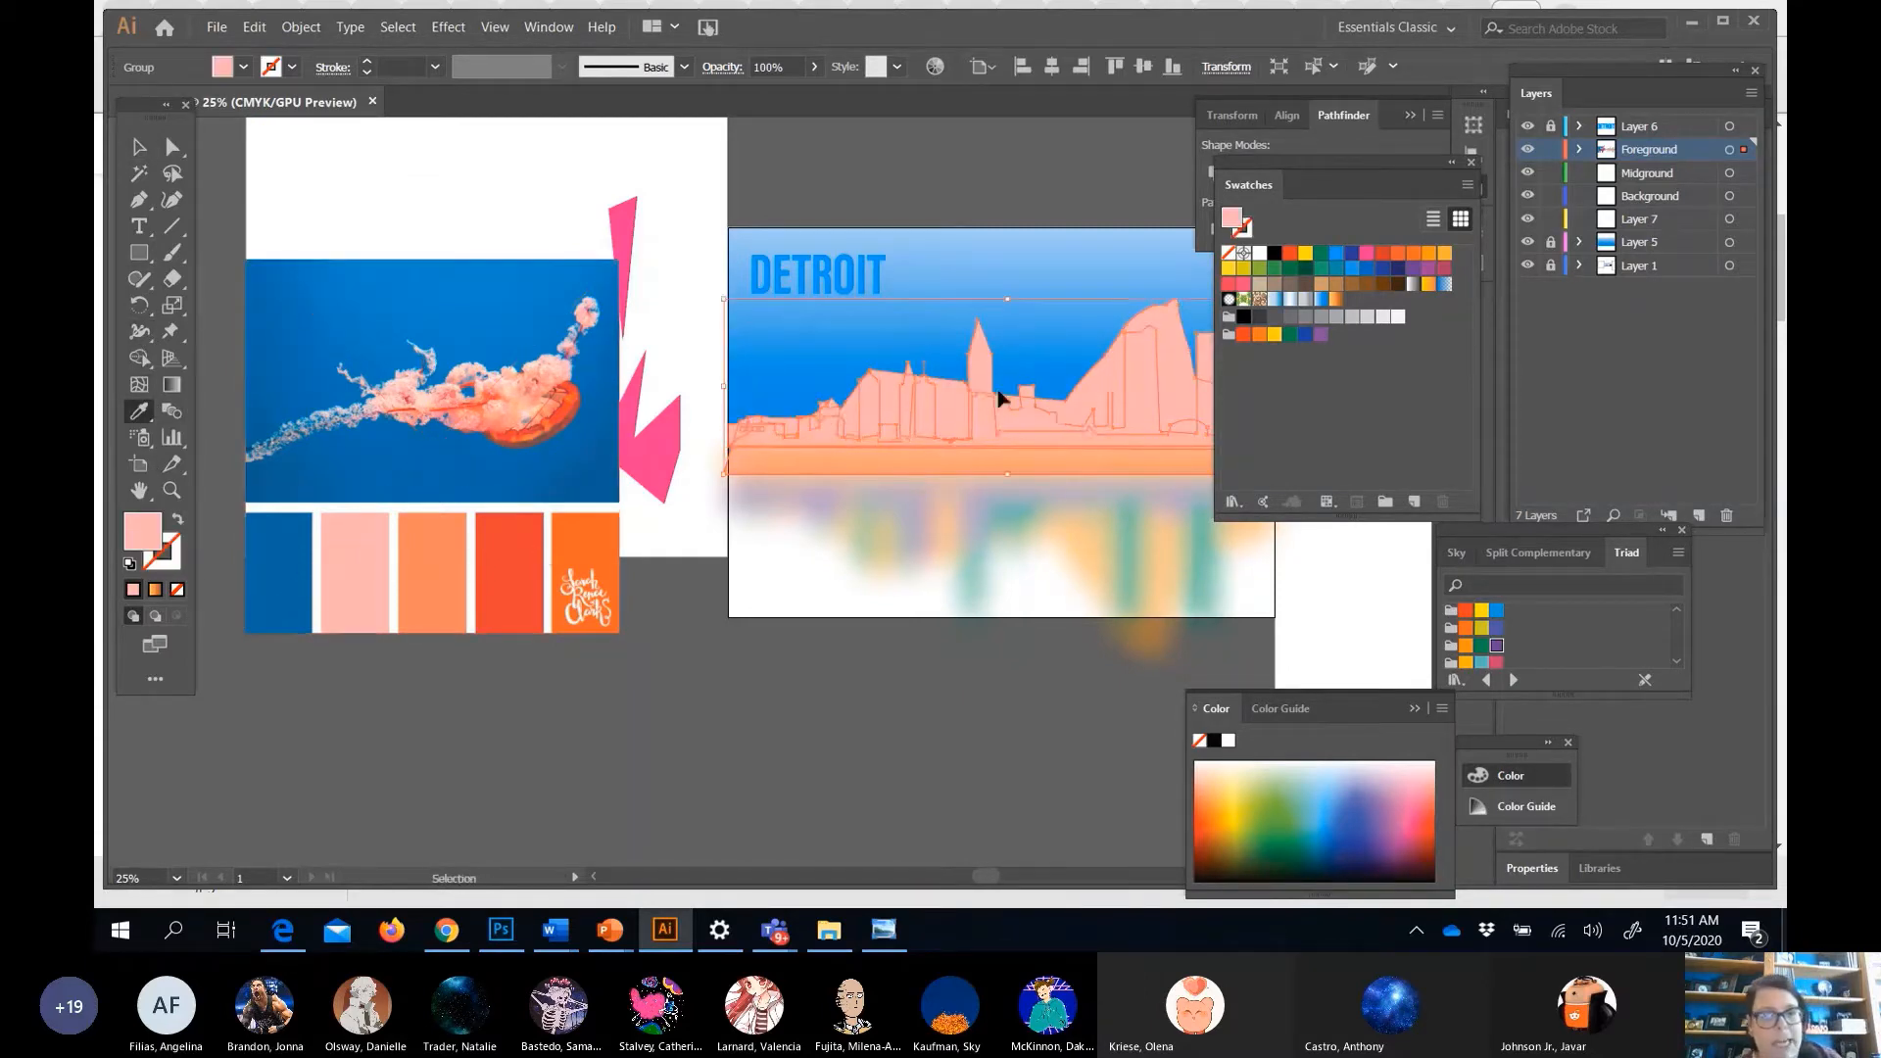
key(ctrl+z)
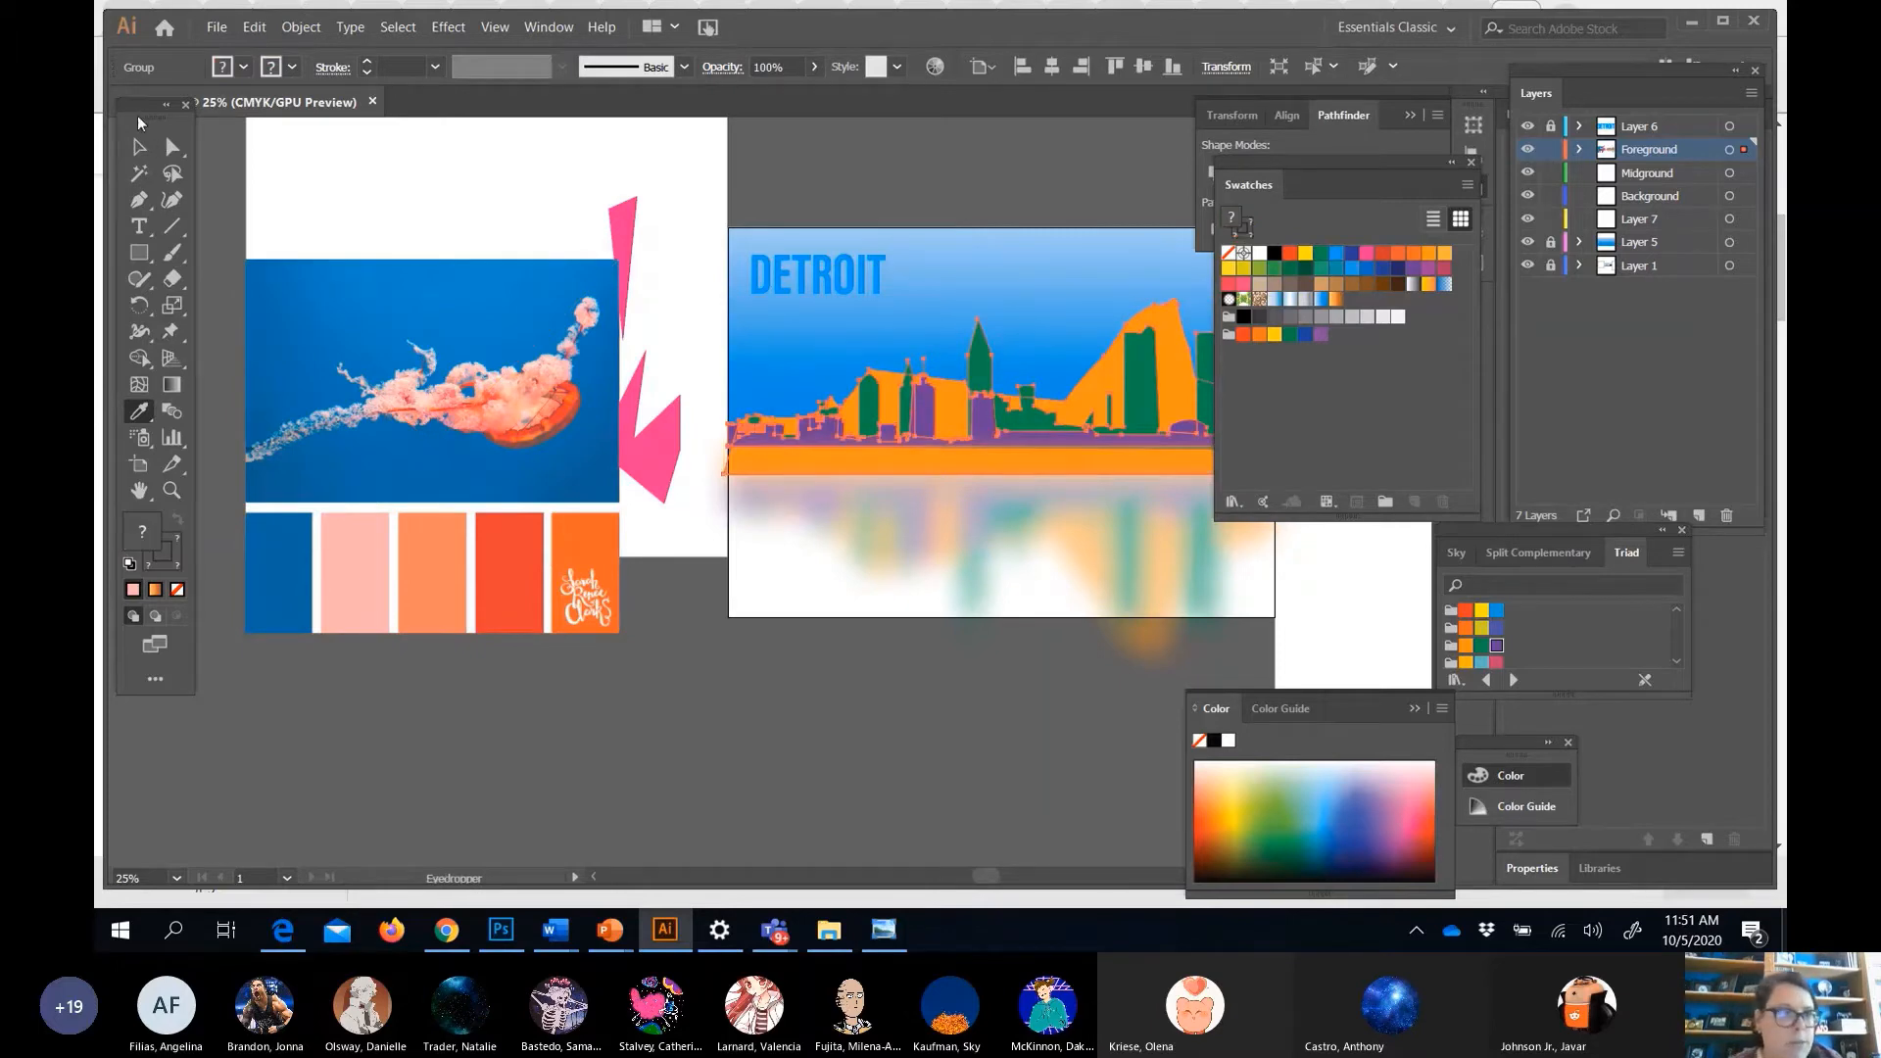
Ungroup the Detroit skyline artwork and clear the selection.
drag(155, 117, 146, 118)
click(125, 156)
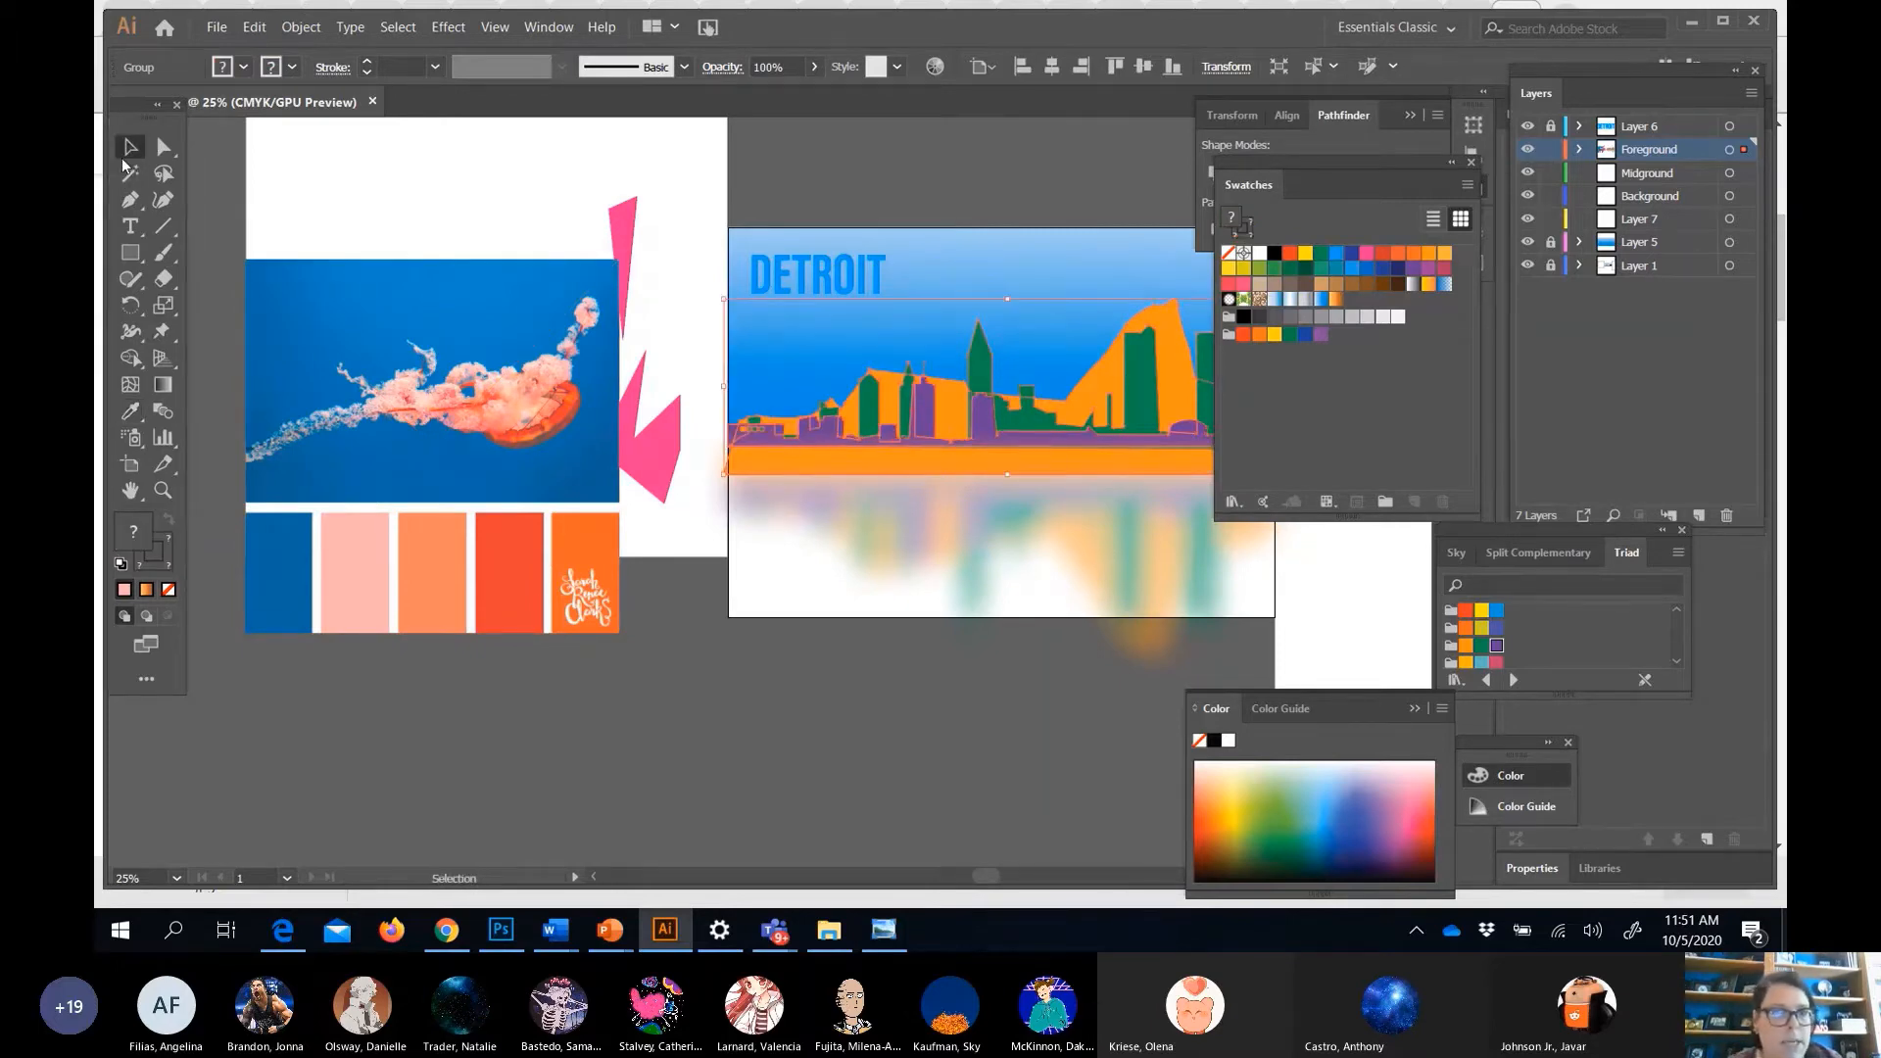
right_click(1014, 446)
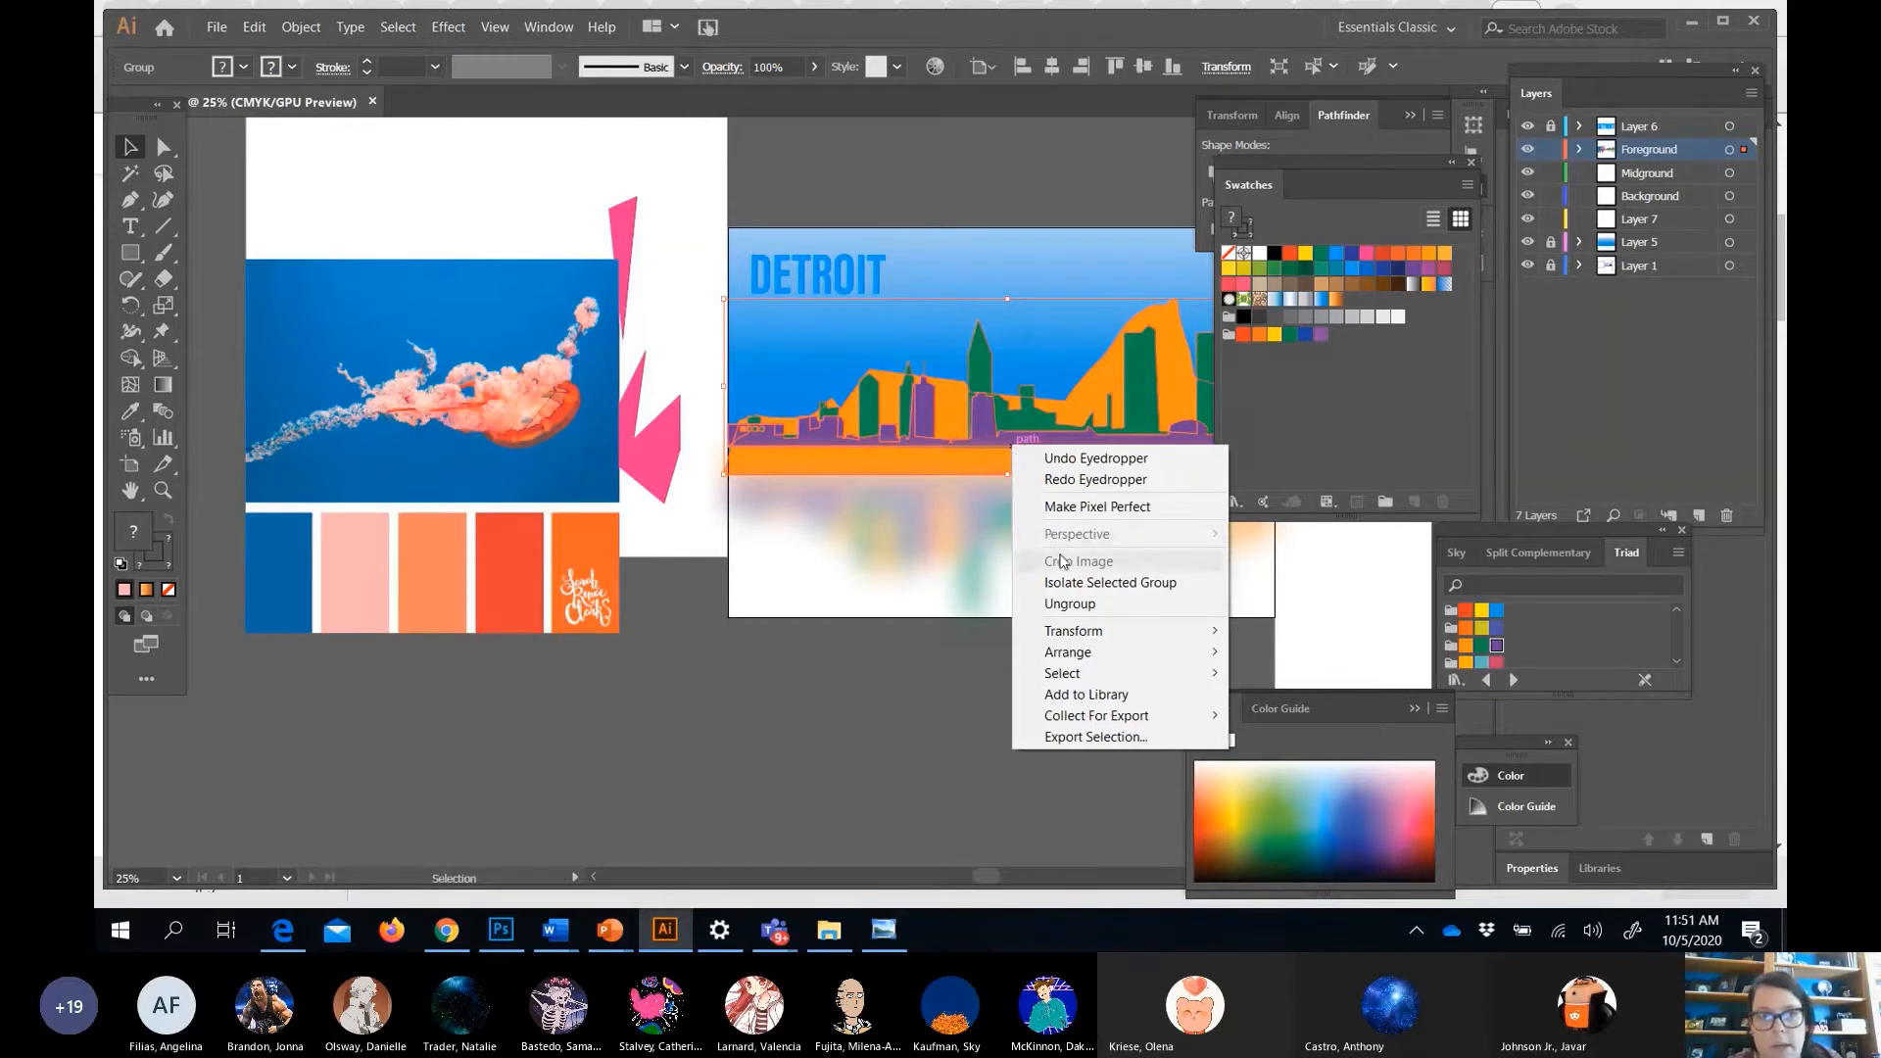
click(1070, 603)
click(693, 732)
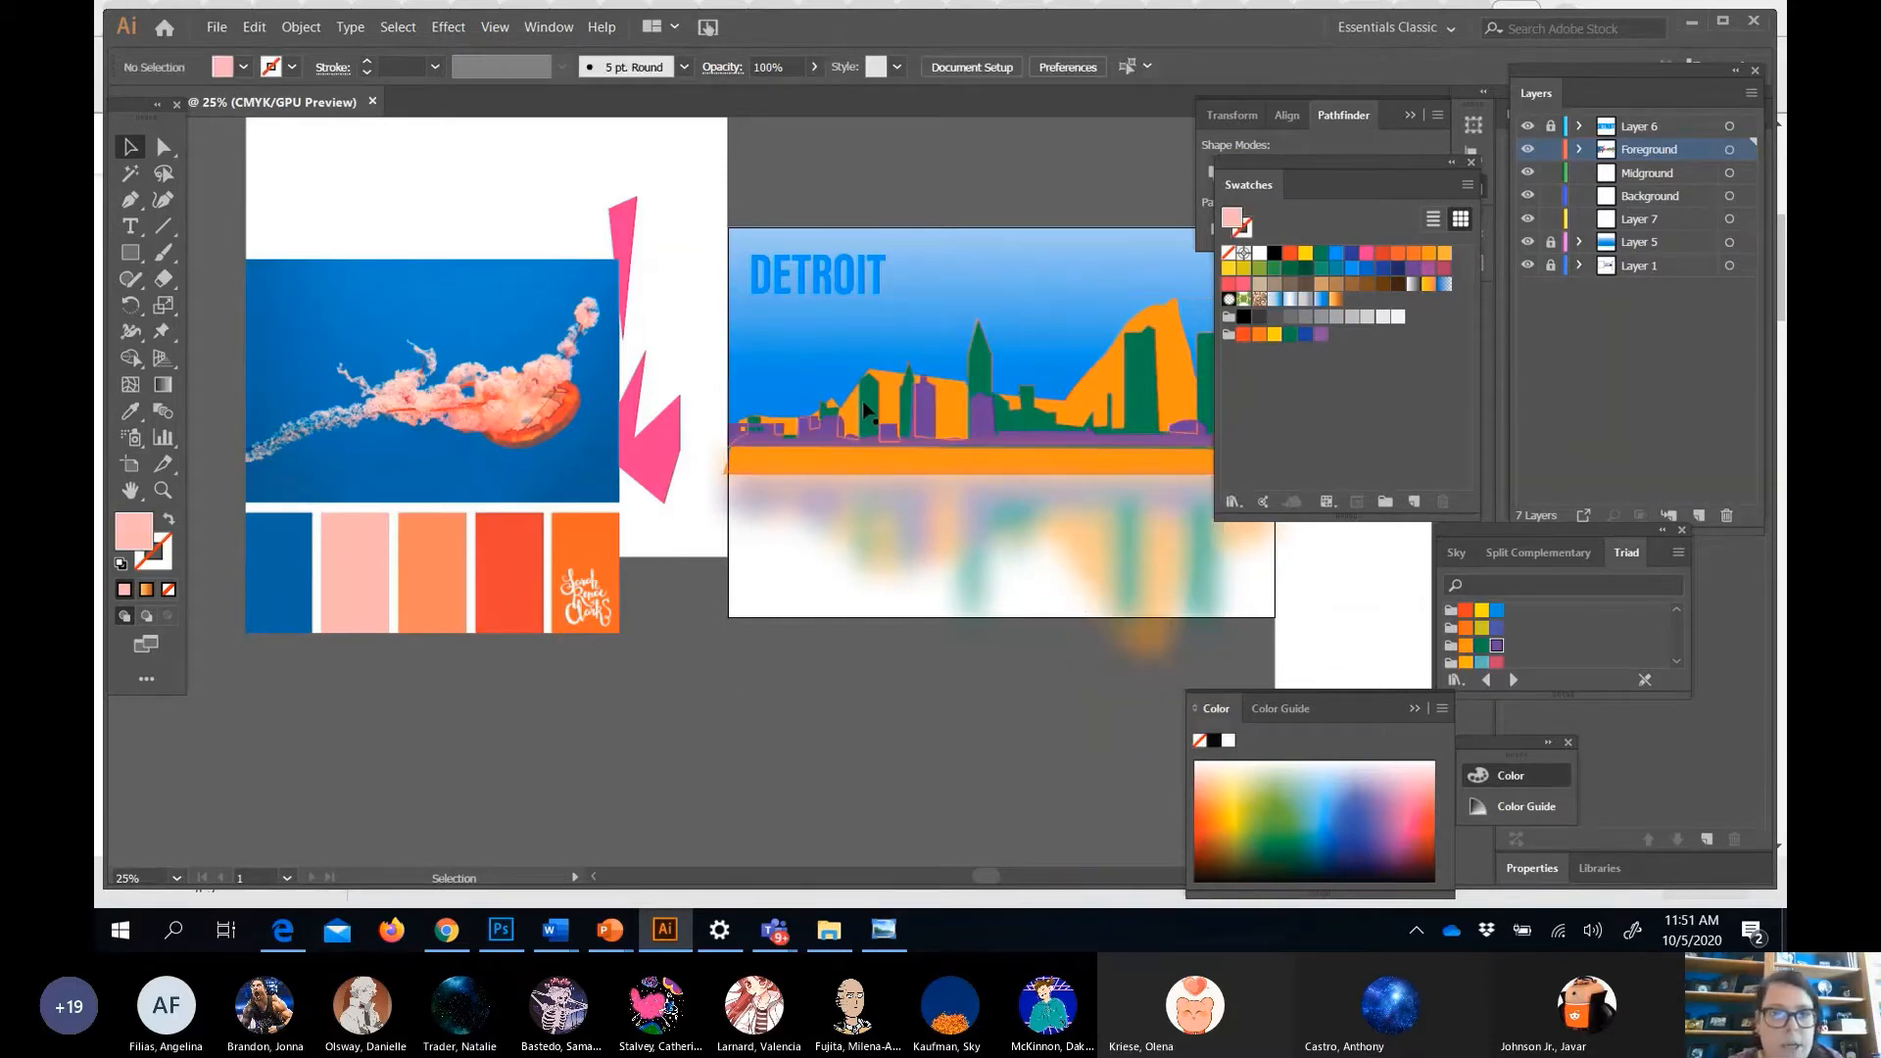
Sample the jellyfish palette's dark blue, light pink and light orange with the Eyedropper and add each colour to the swatches.
key(i)
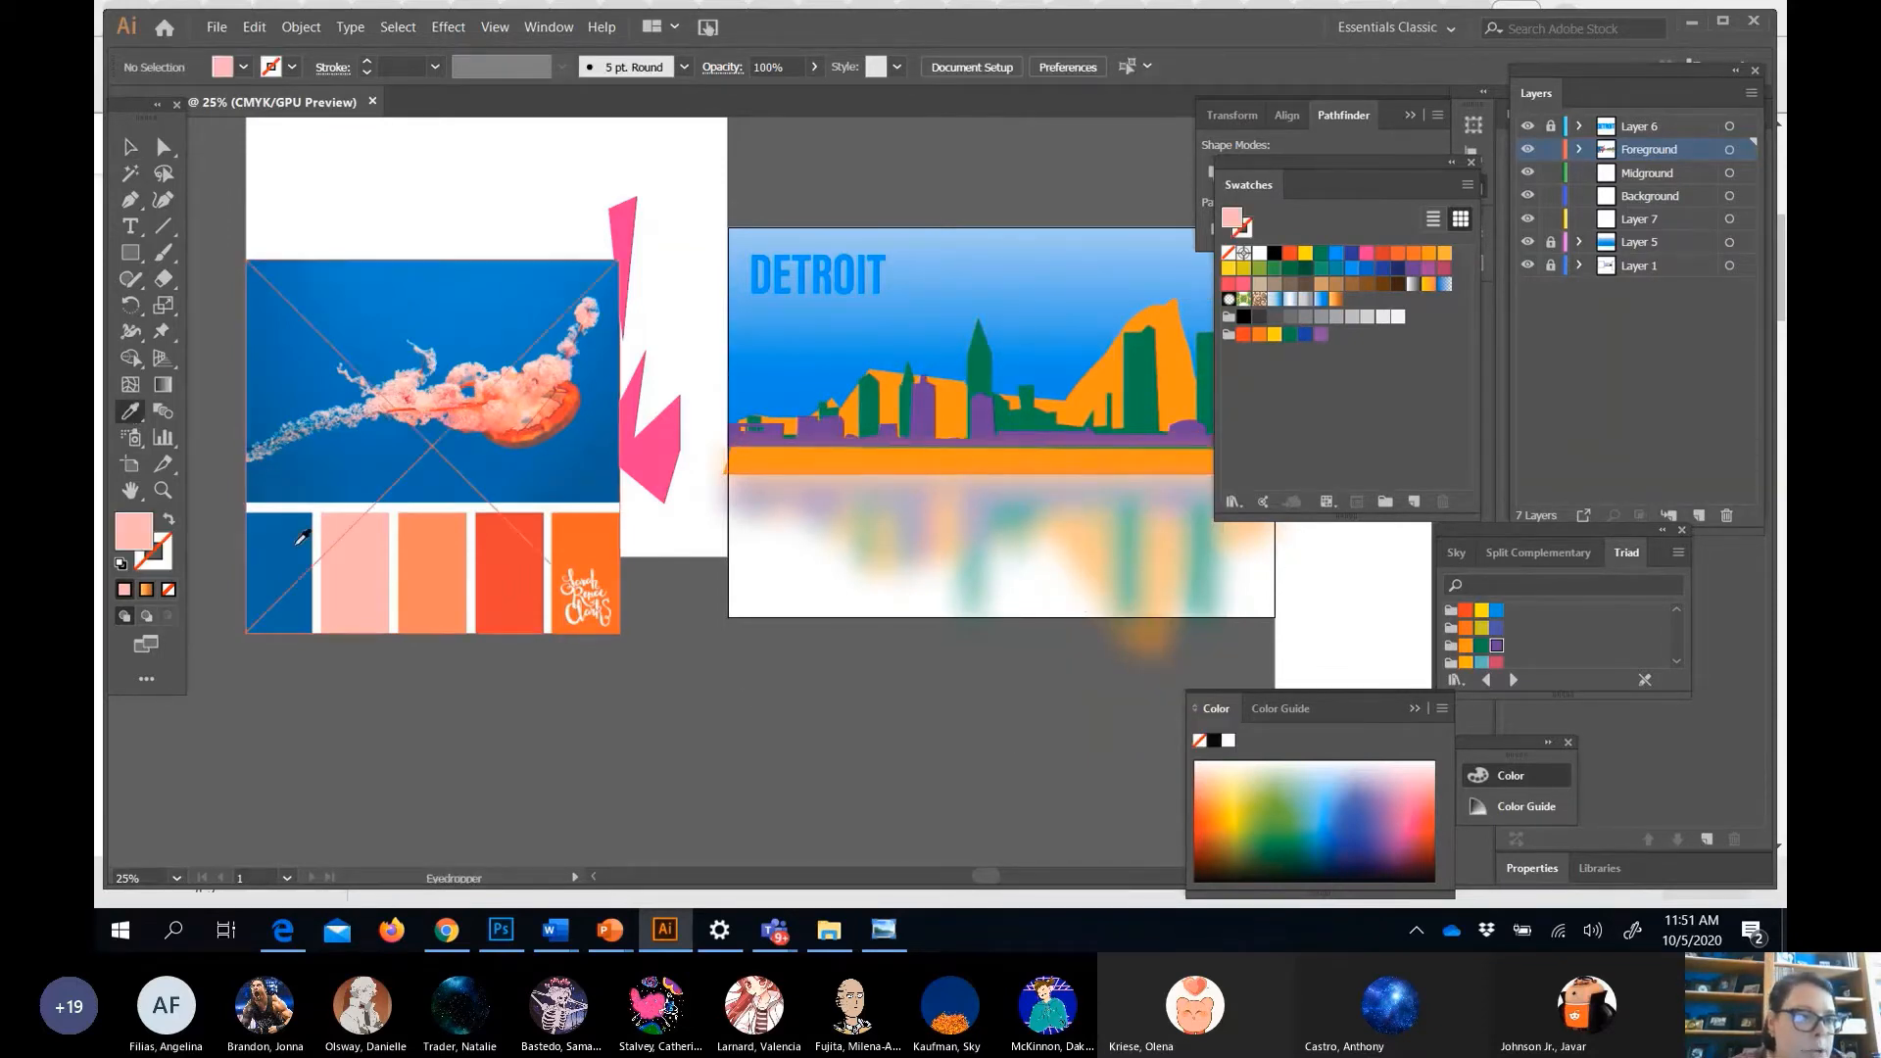
click(298, 544)
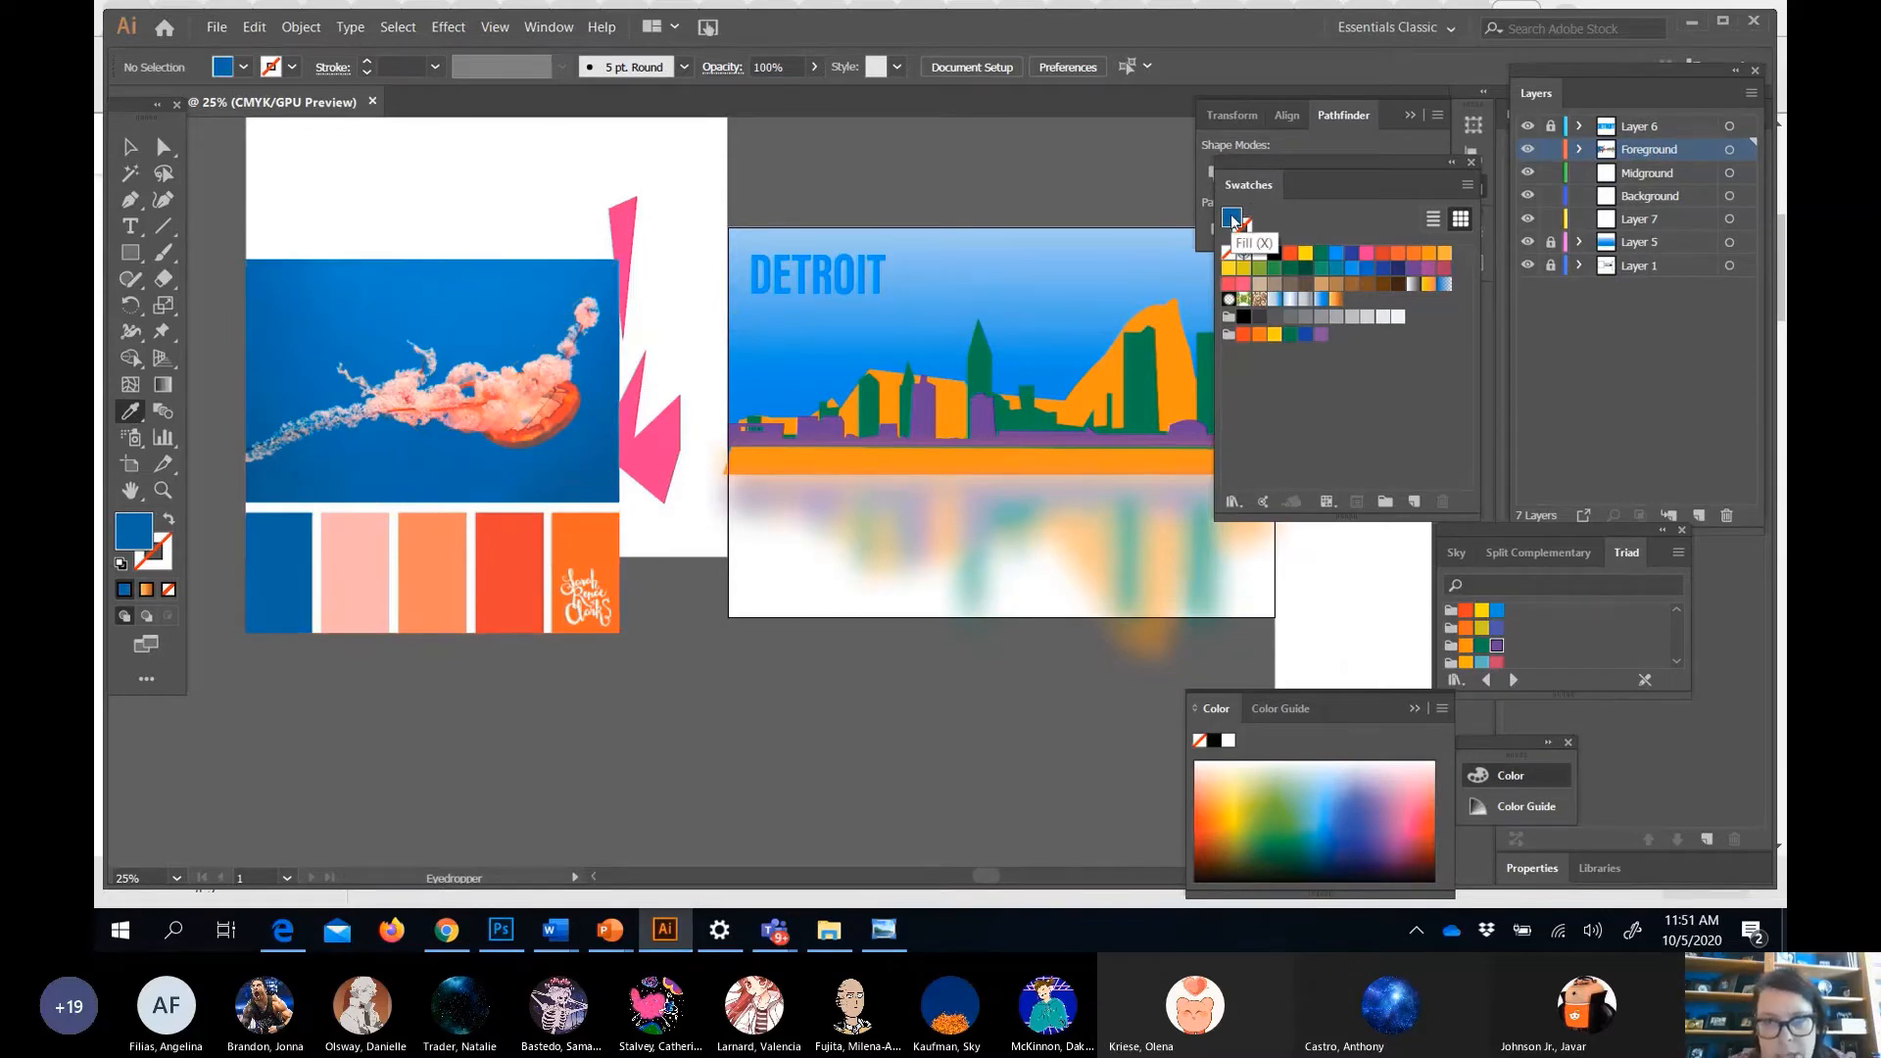
drag(1232, 217, 1236, 358)
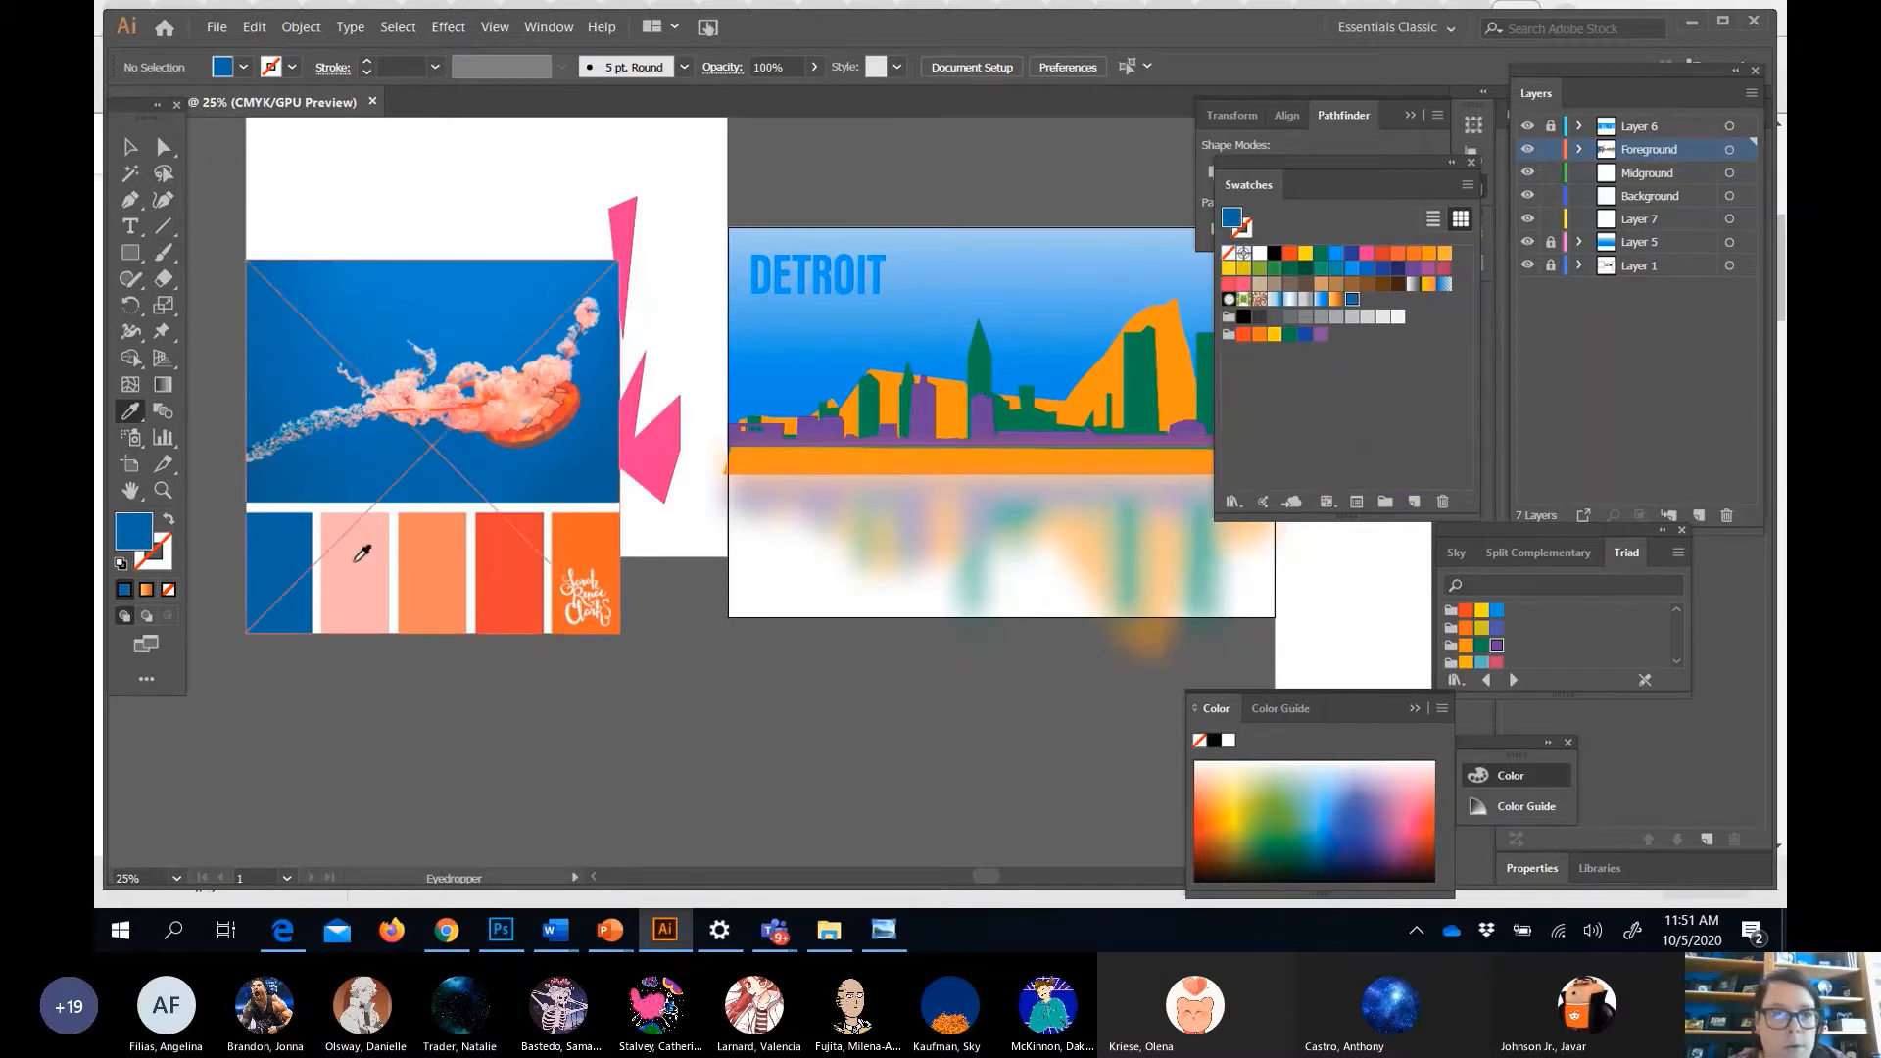
click(362, 553)
drag(1231, 222, 1373, 294)
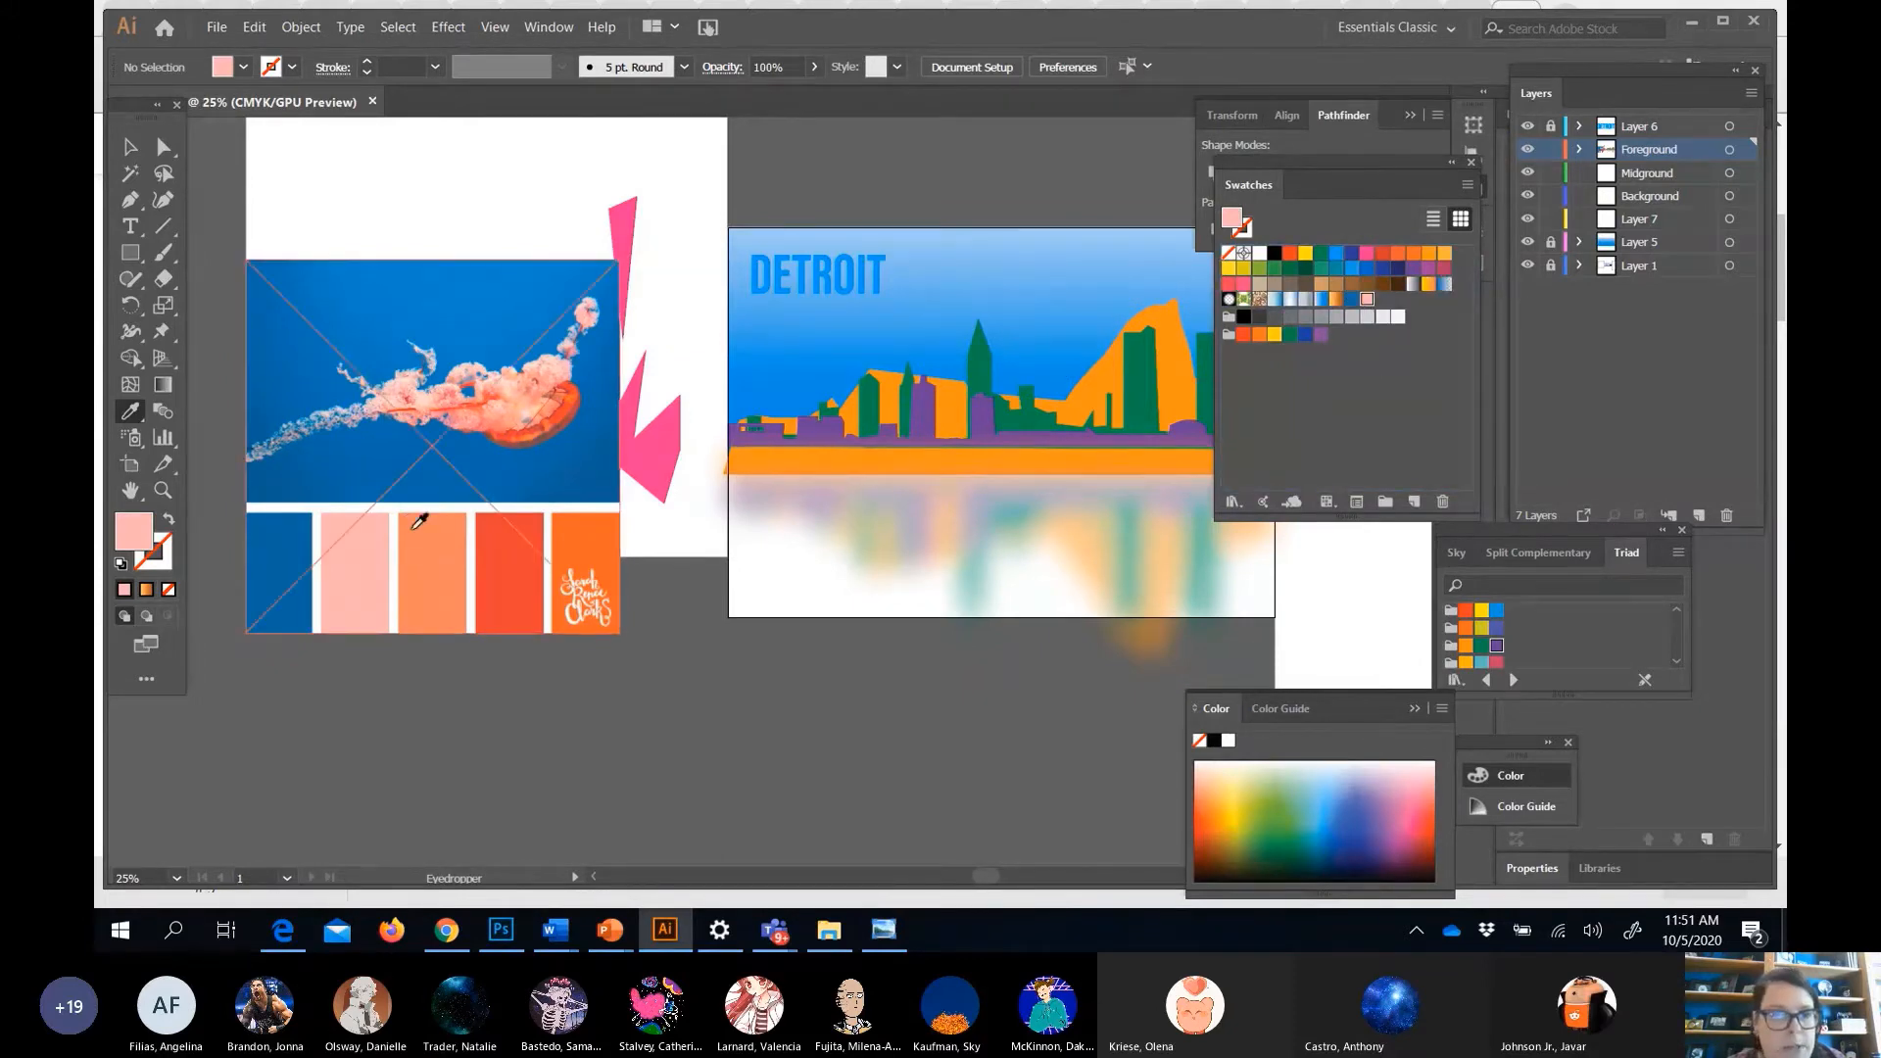
click(415, 527)
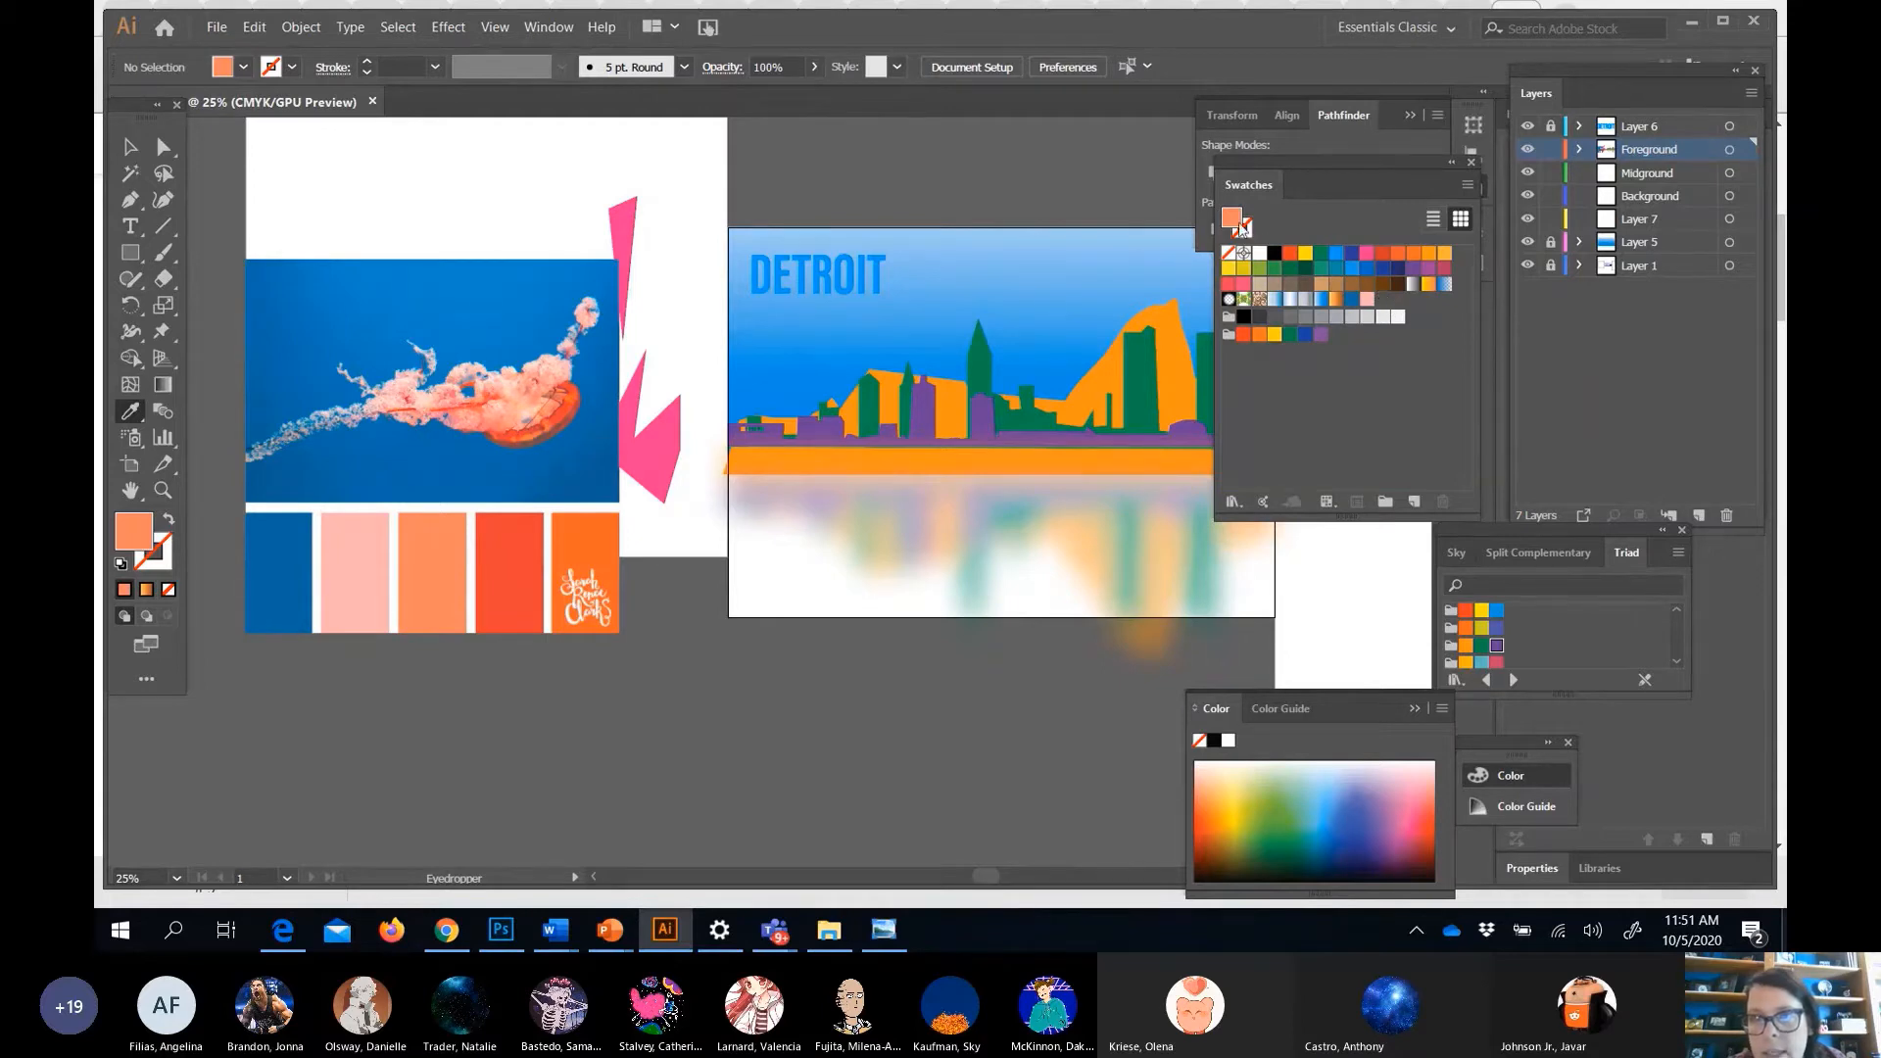
drag(1241, 228, 1382, 299)
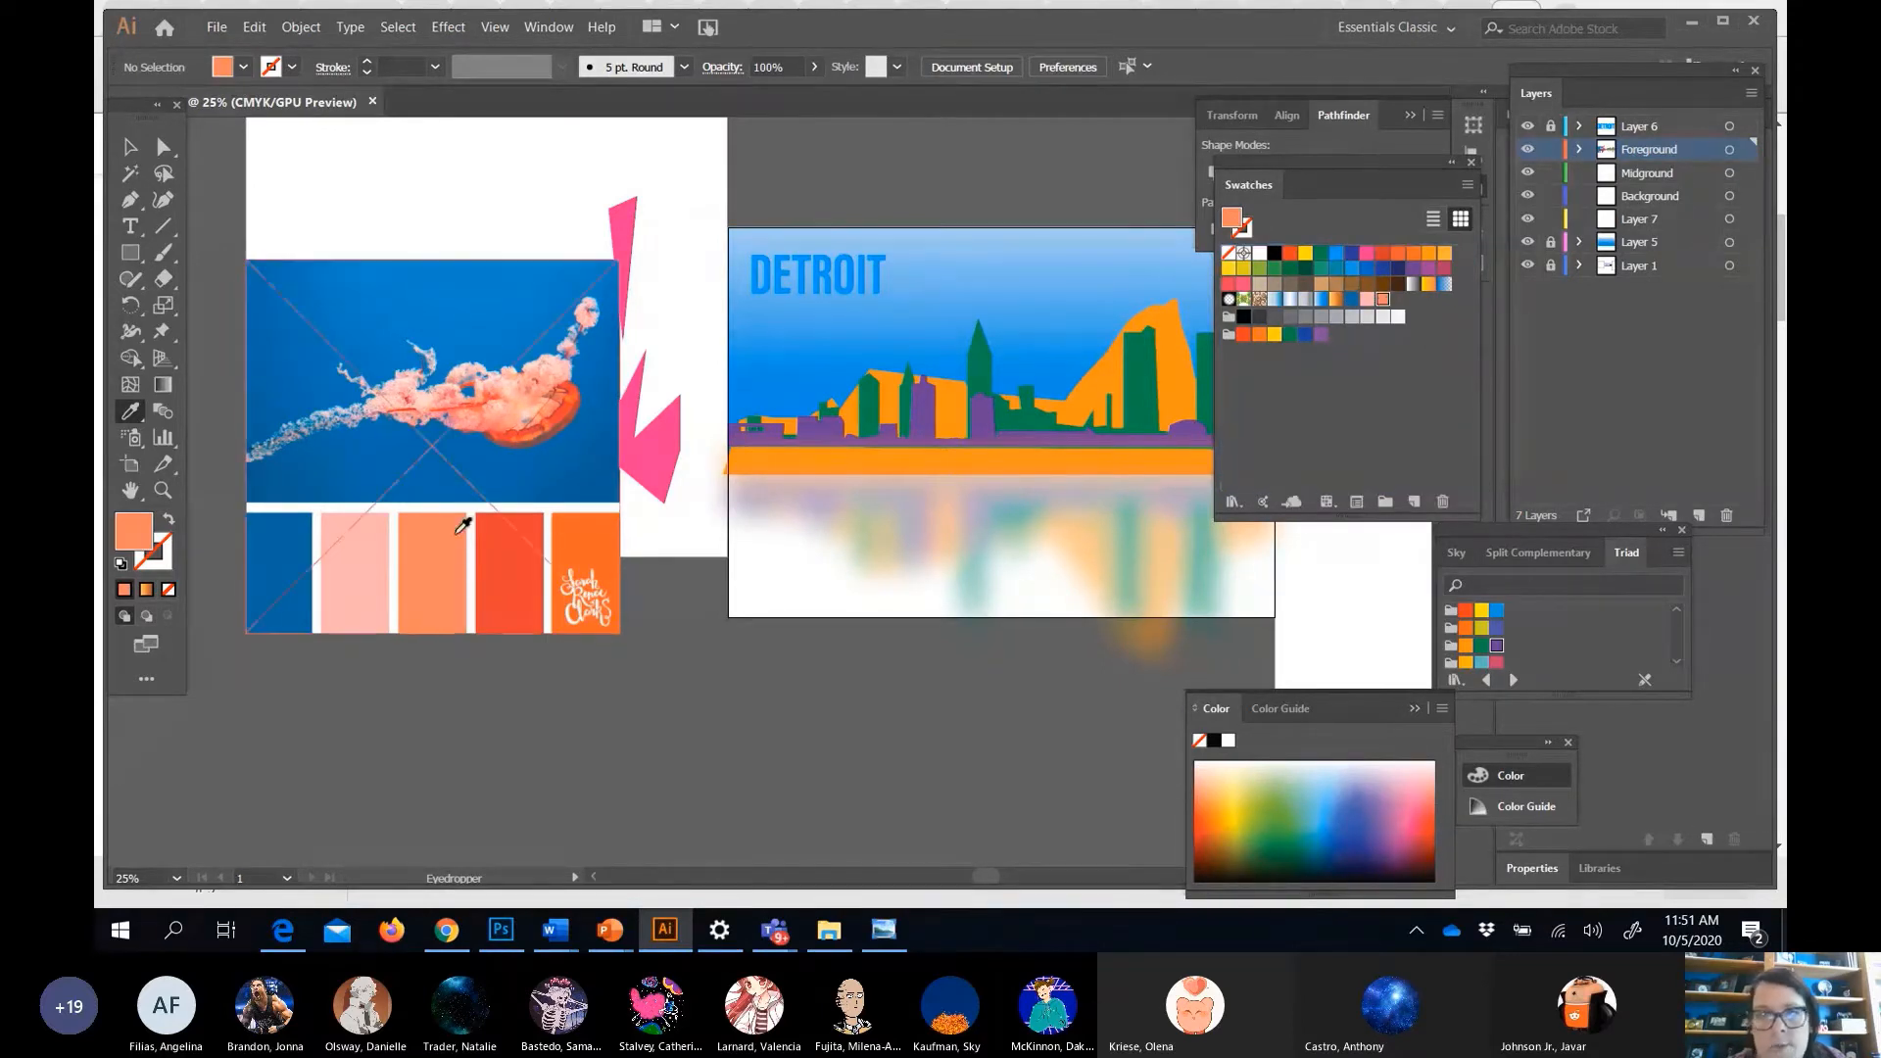
Sample the jellyfish palette's red-orange and bright orange with the Eyedropper and add both colours to the swatches.
click(472, 580)
right_click(549, 565)
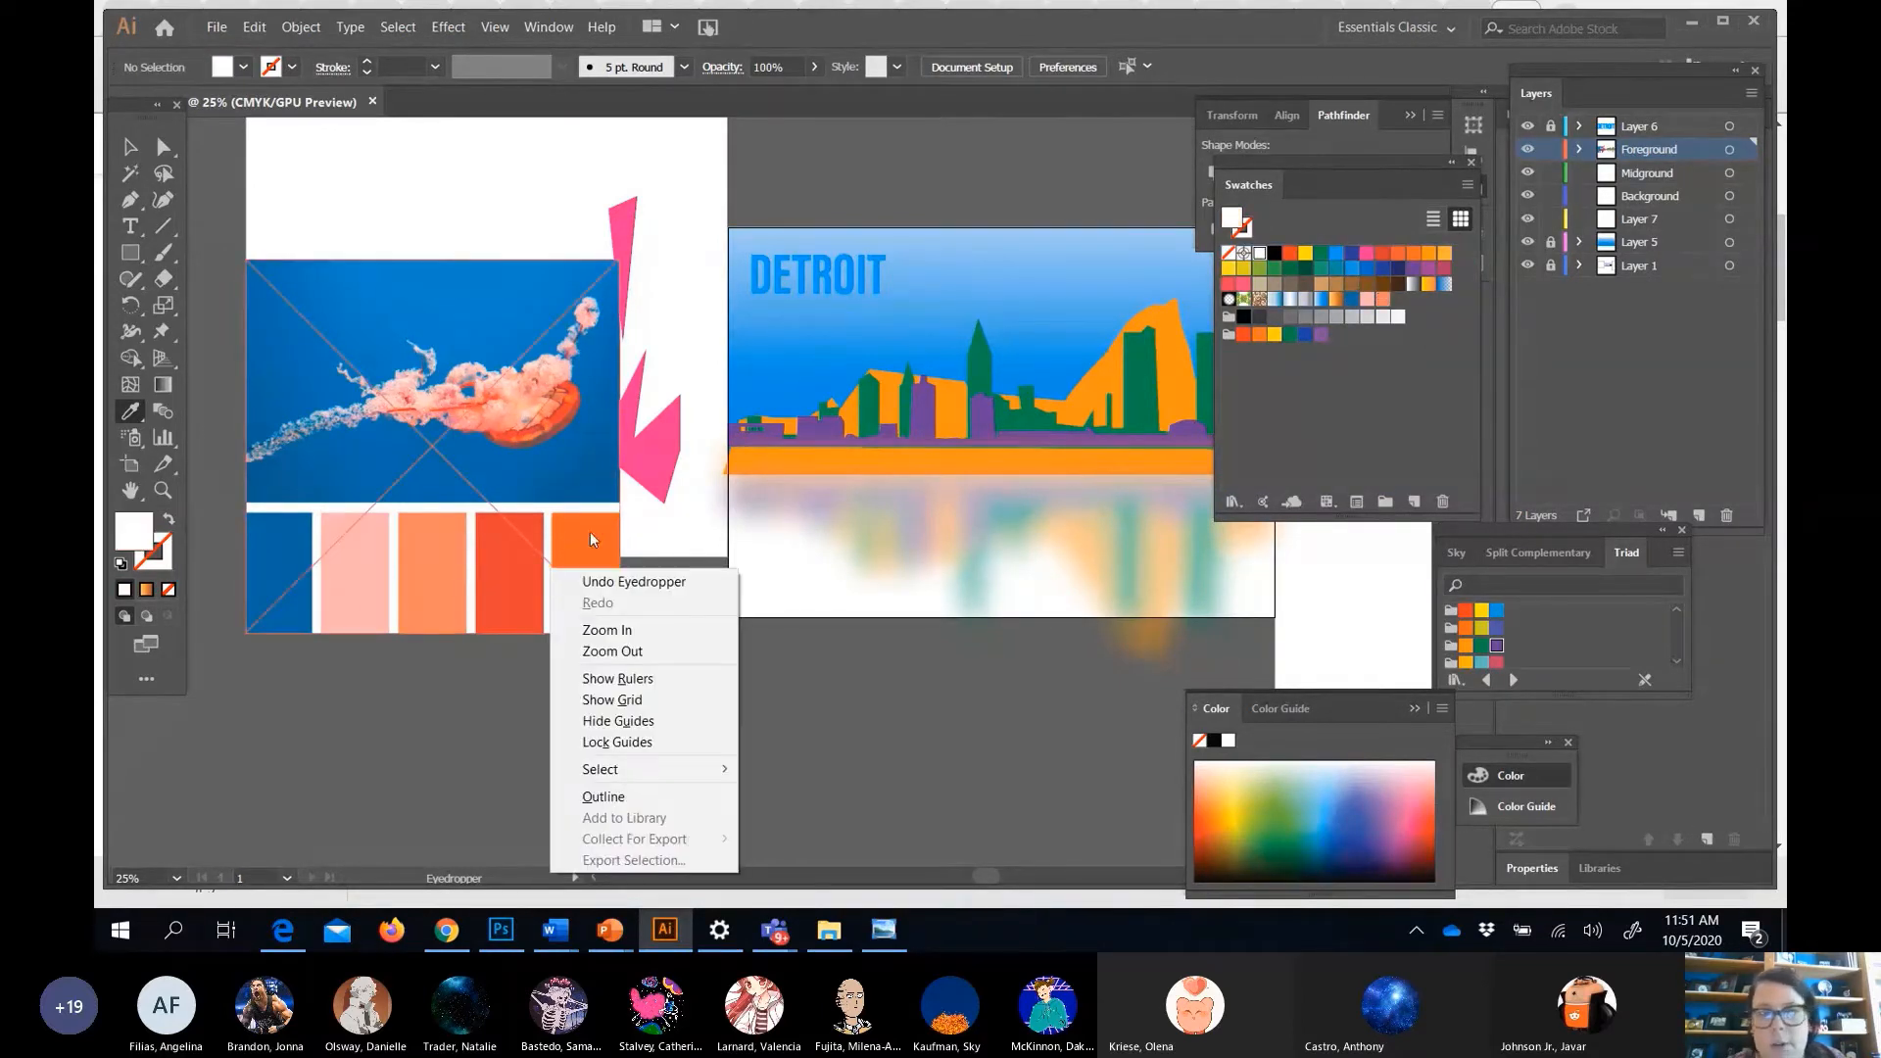
click(520, 559)
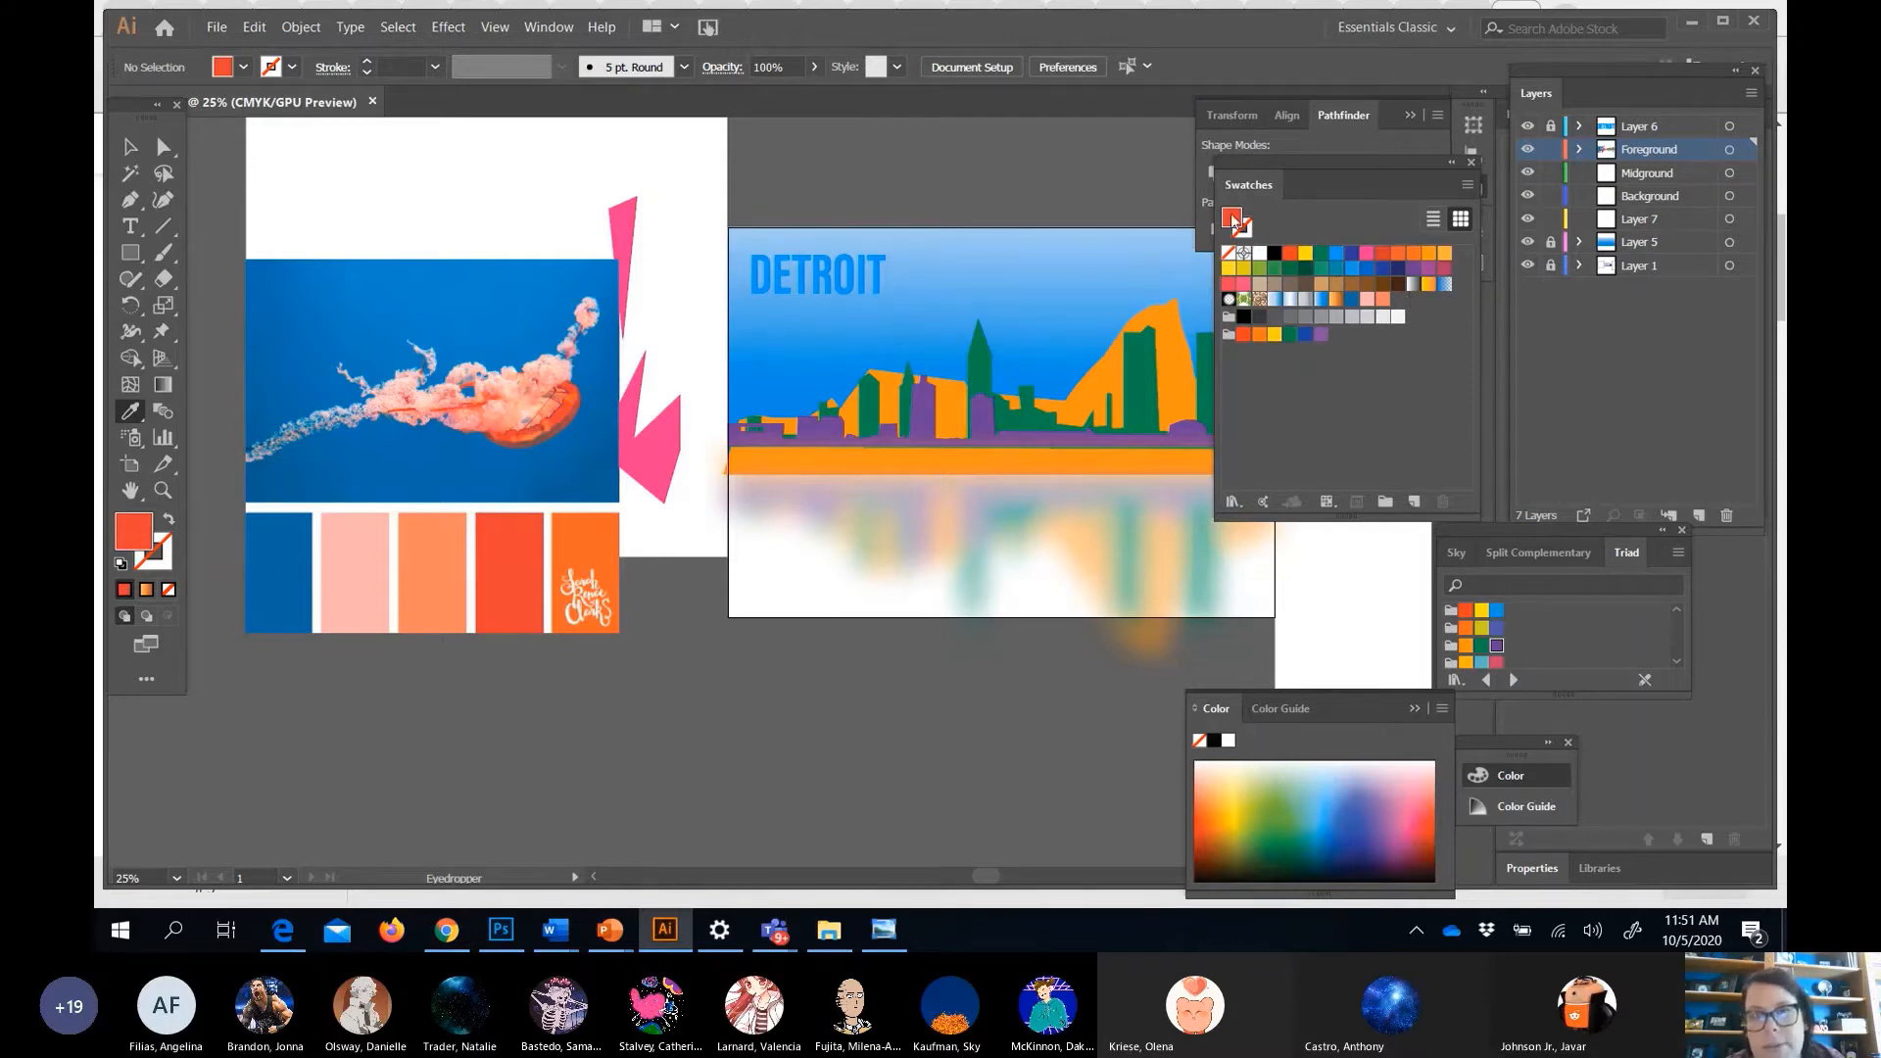
mouse_move(1234, 221)
mouse_down()
mouse_move(1411, 313)
mouse_move(1399, 304)
mouse_up()
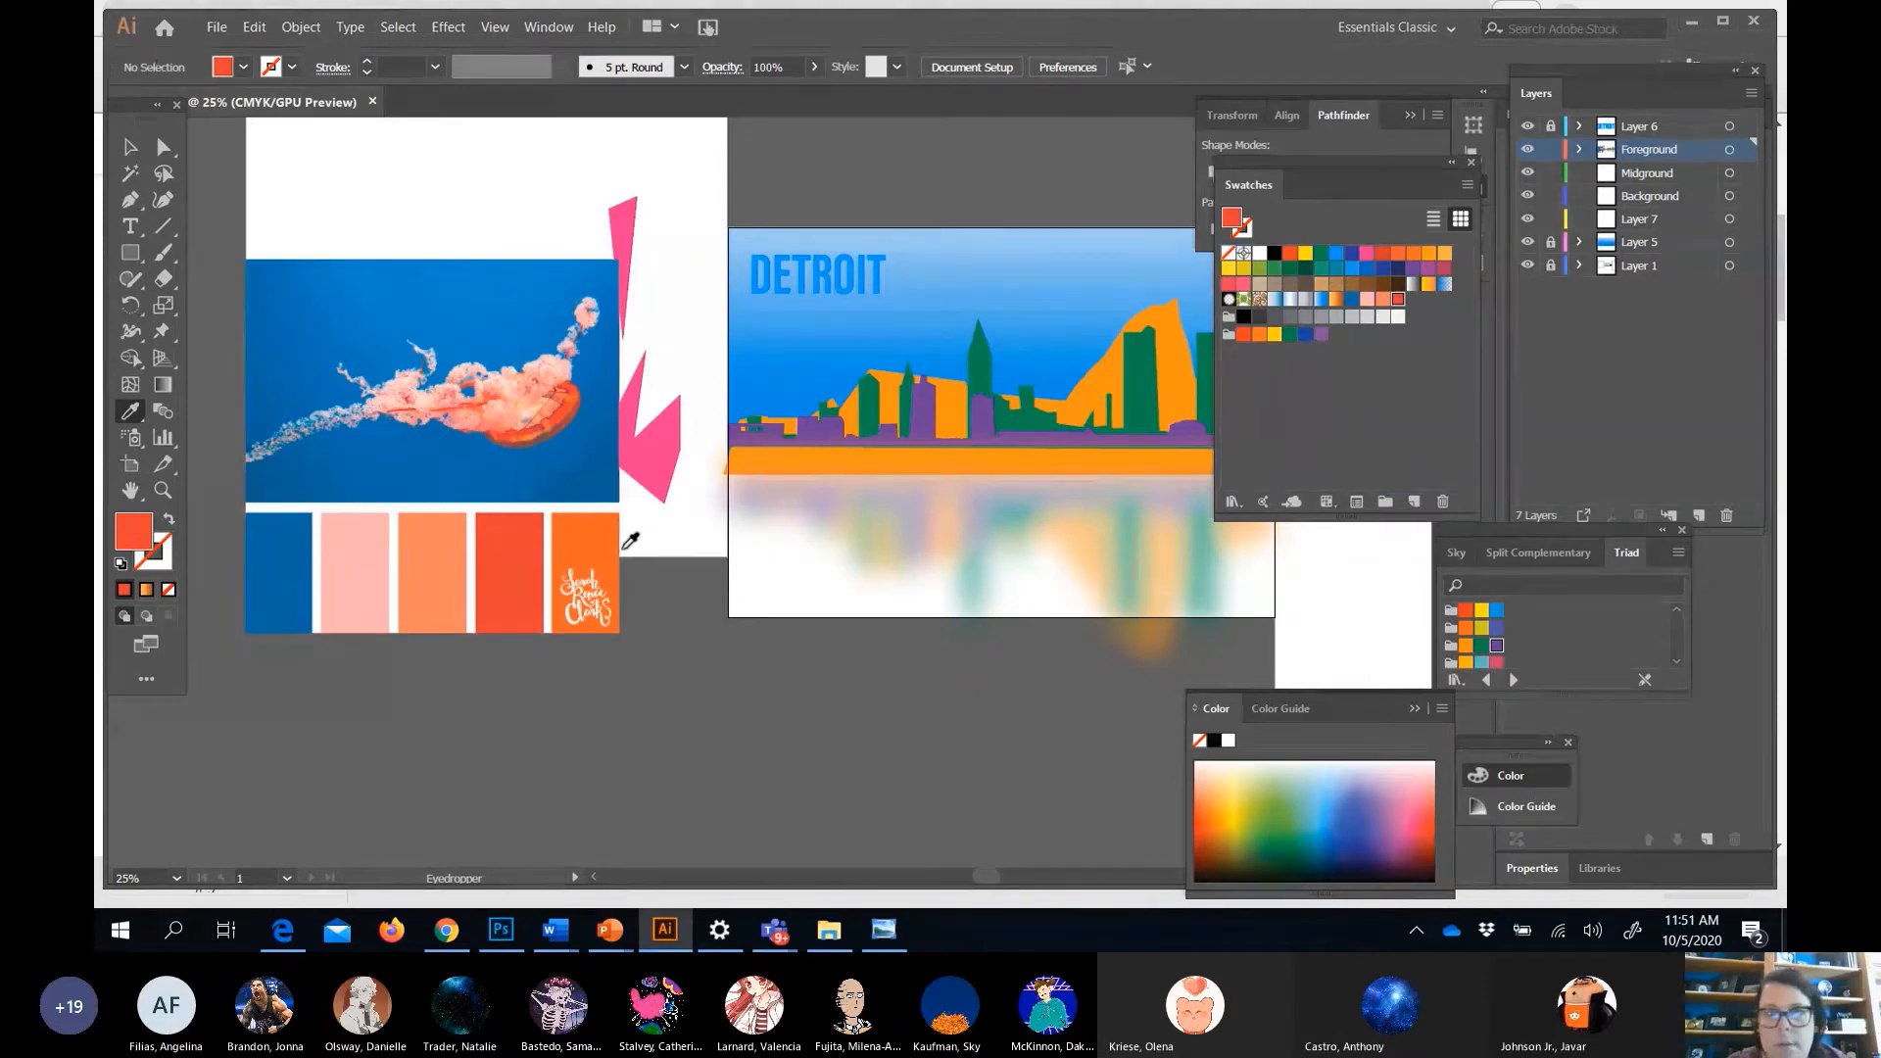
click(617, 549)
drag(1236, 228, 1420, 309)
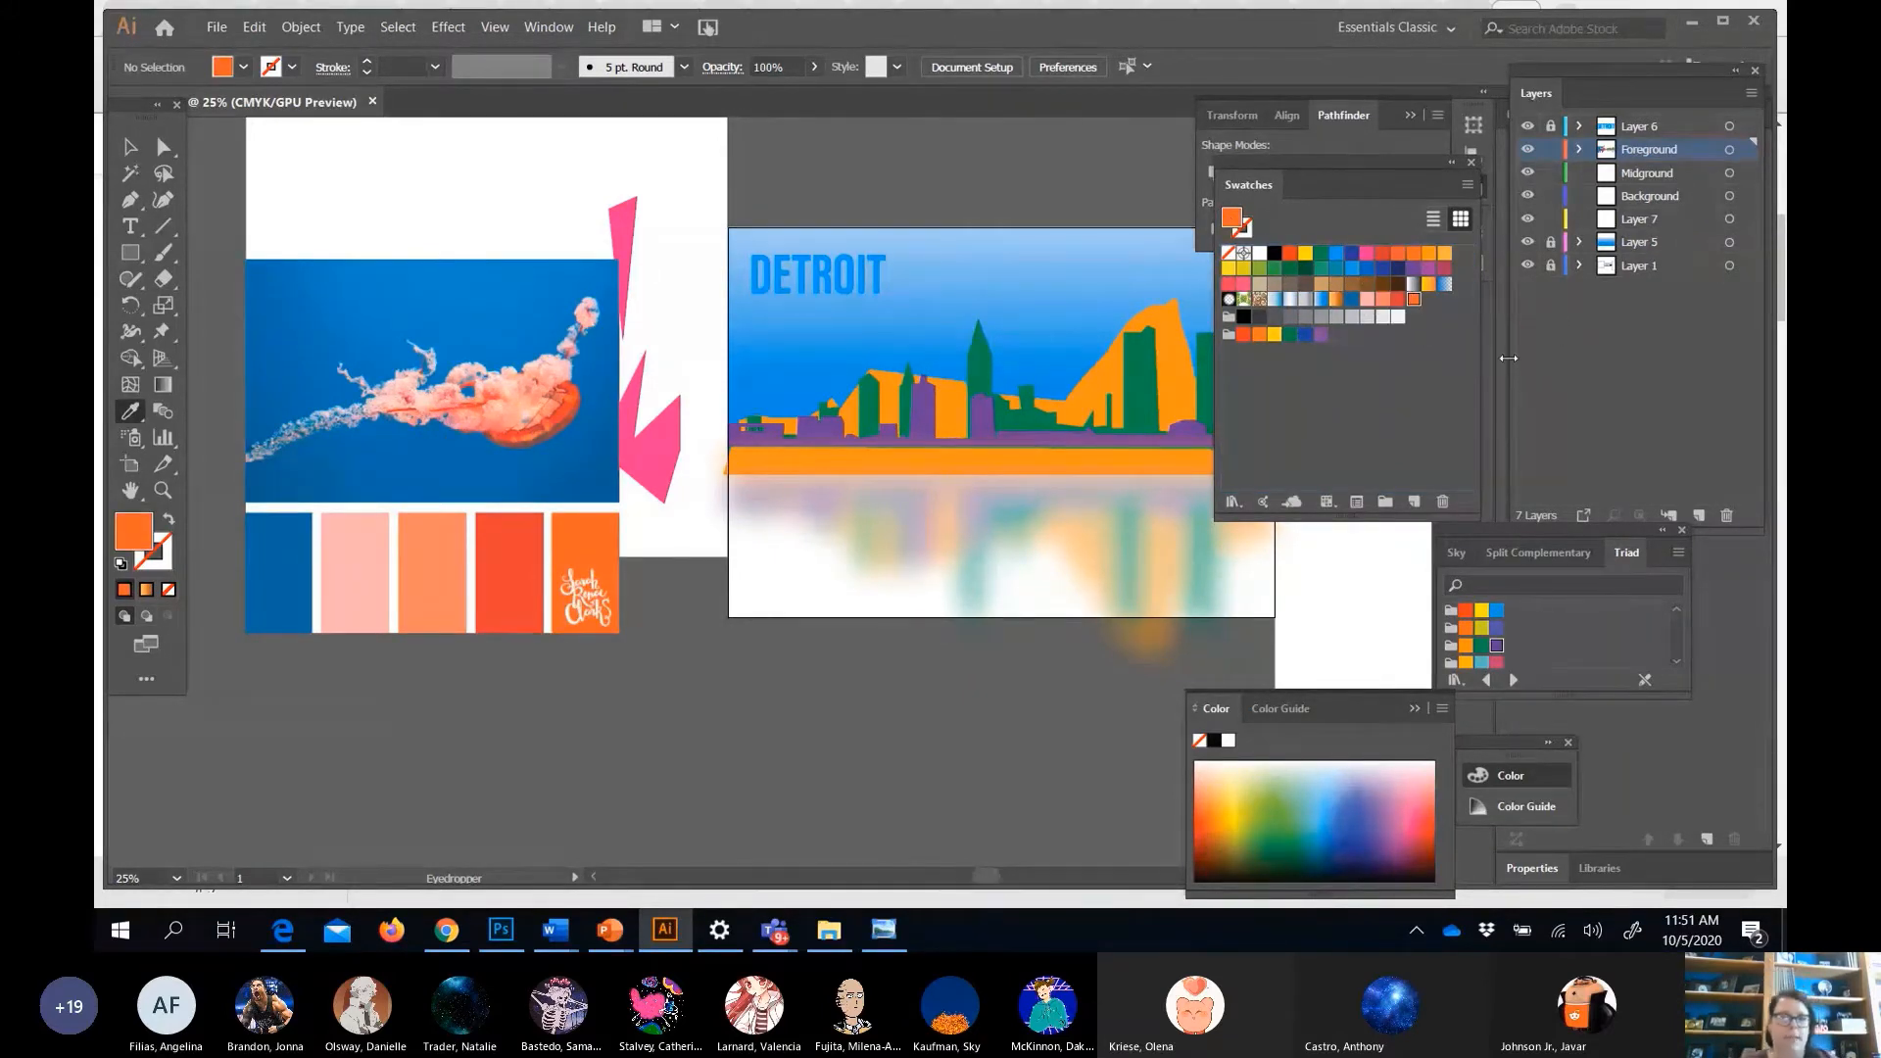
Recolour the skyline's purple buildings with the palette's bright orange swatch and the green buildings with its red-orange swatch.
key(v)
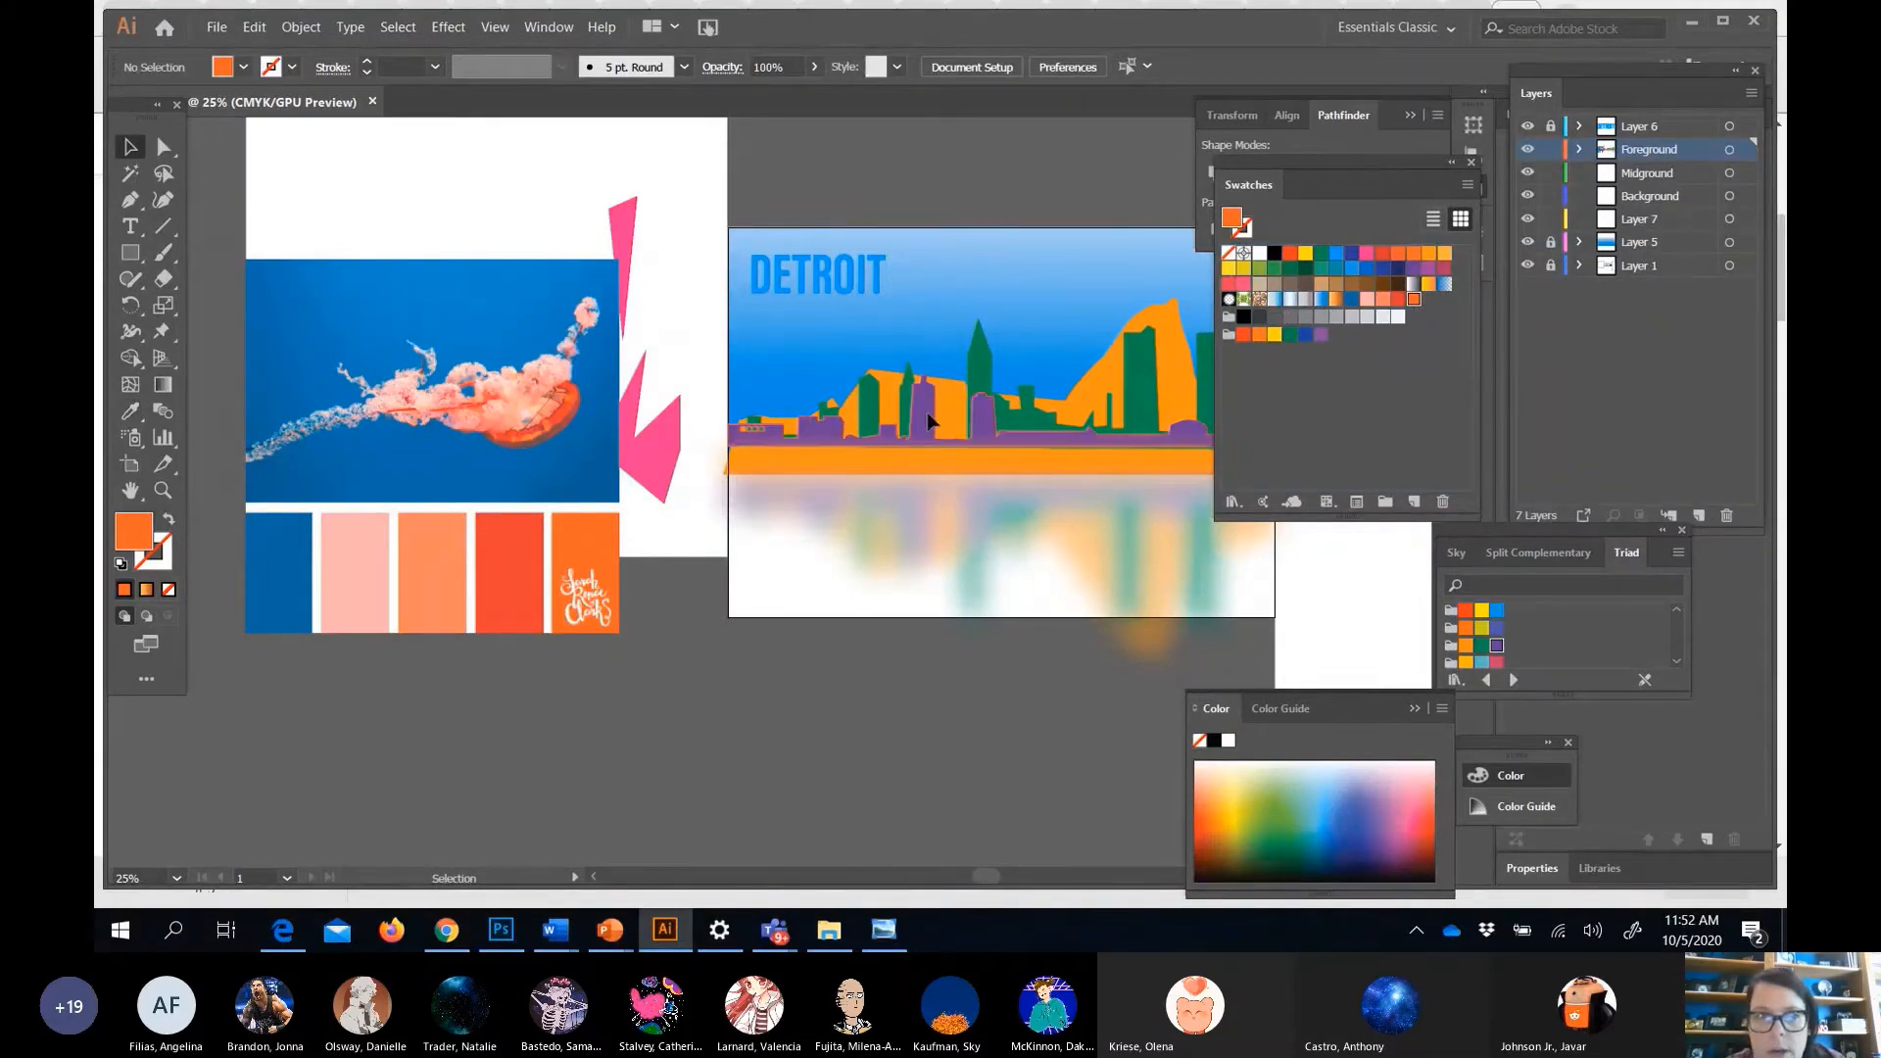
click(1009, 427)
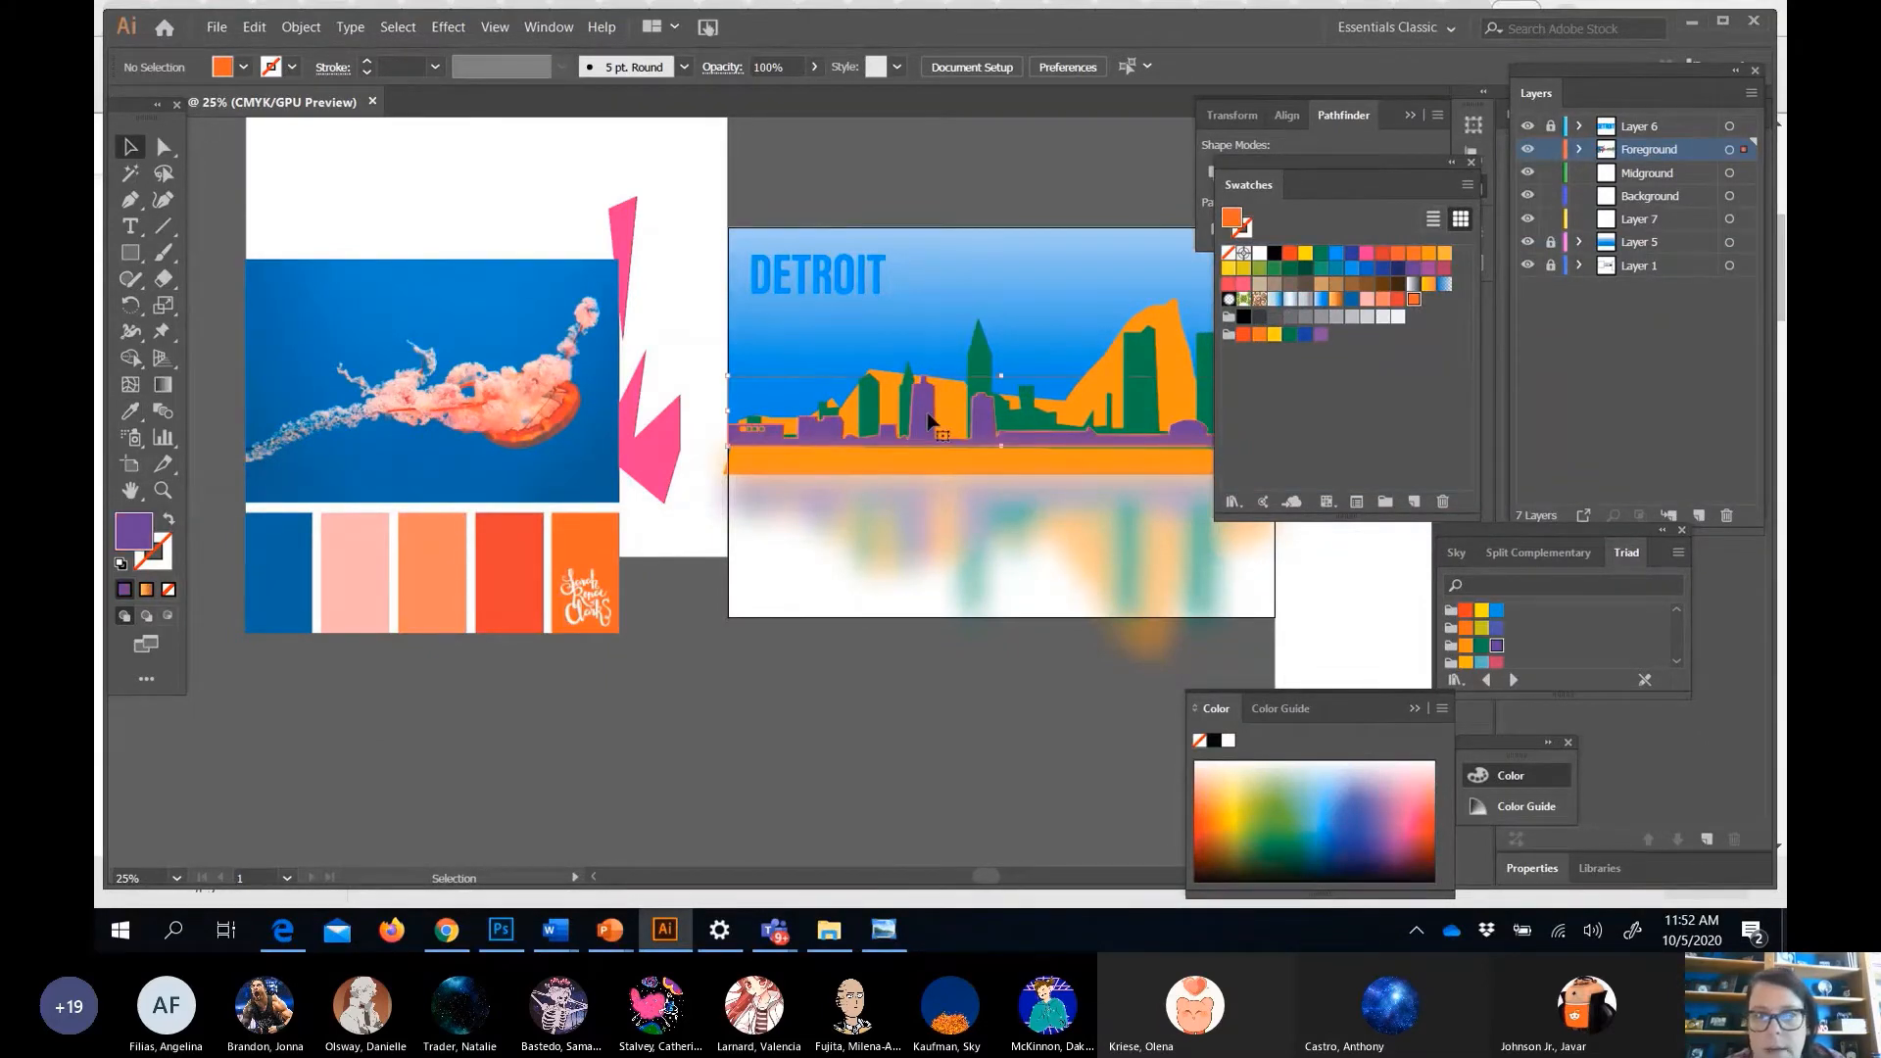
click(1414, 299)
click(1148, 376)
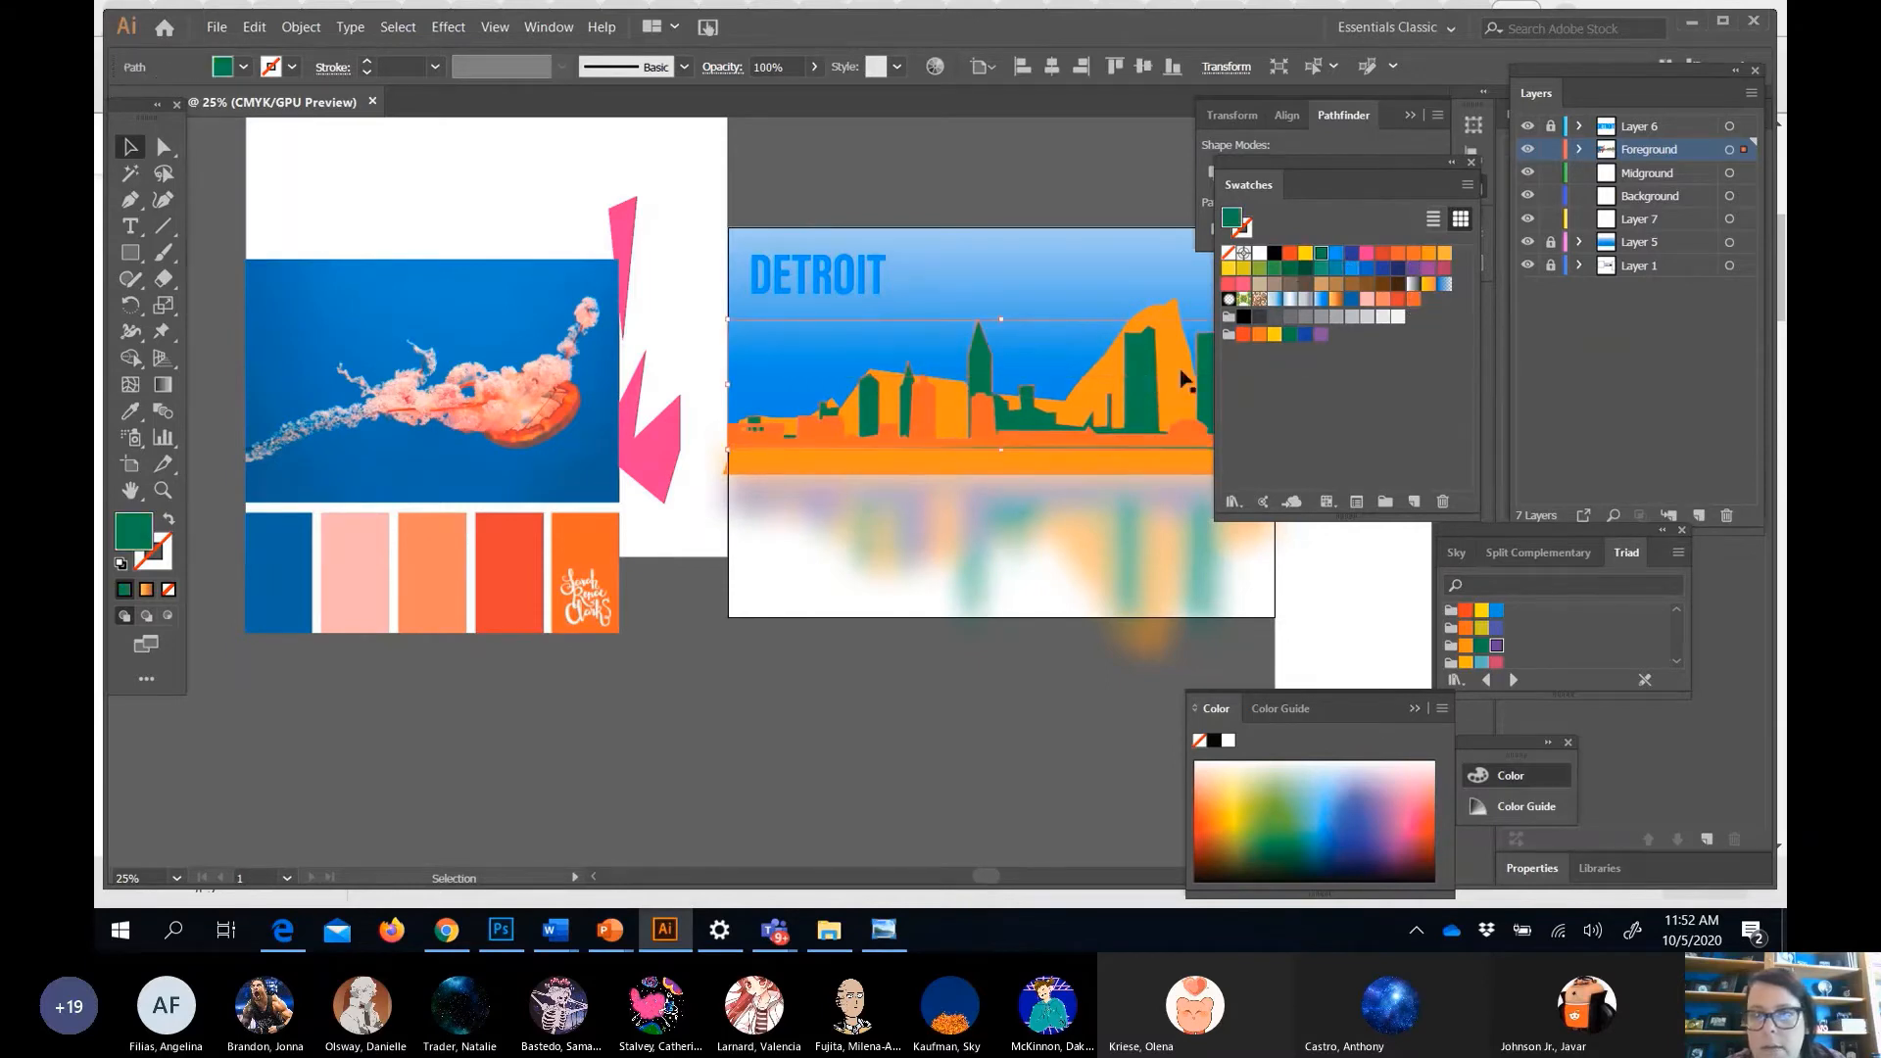
click(1412, 299)
Recolour the large orange shape behind the buildings with the palette's light orange swatch and clear the selection.
click(1191, 351)
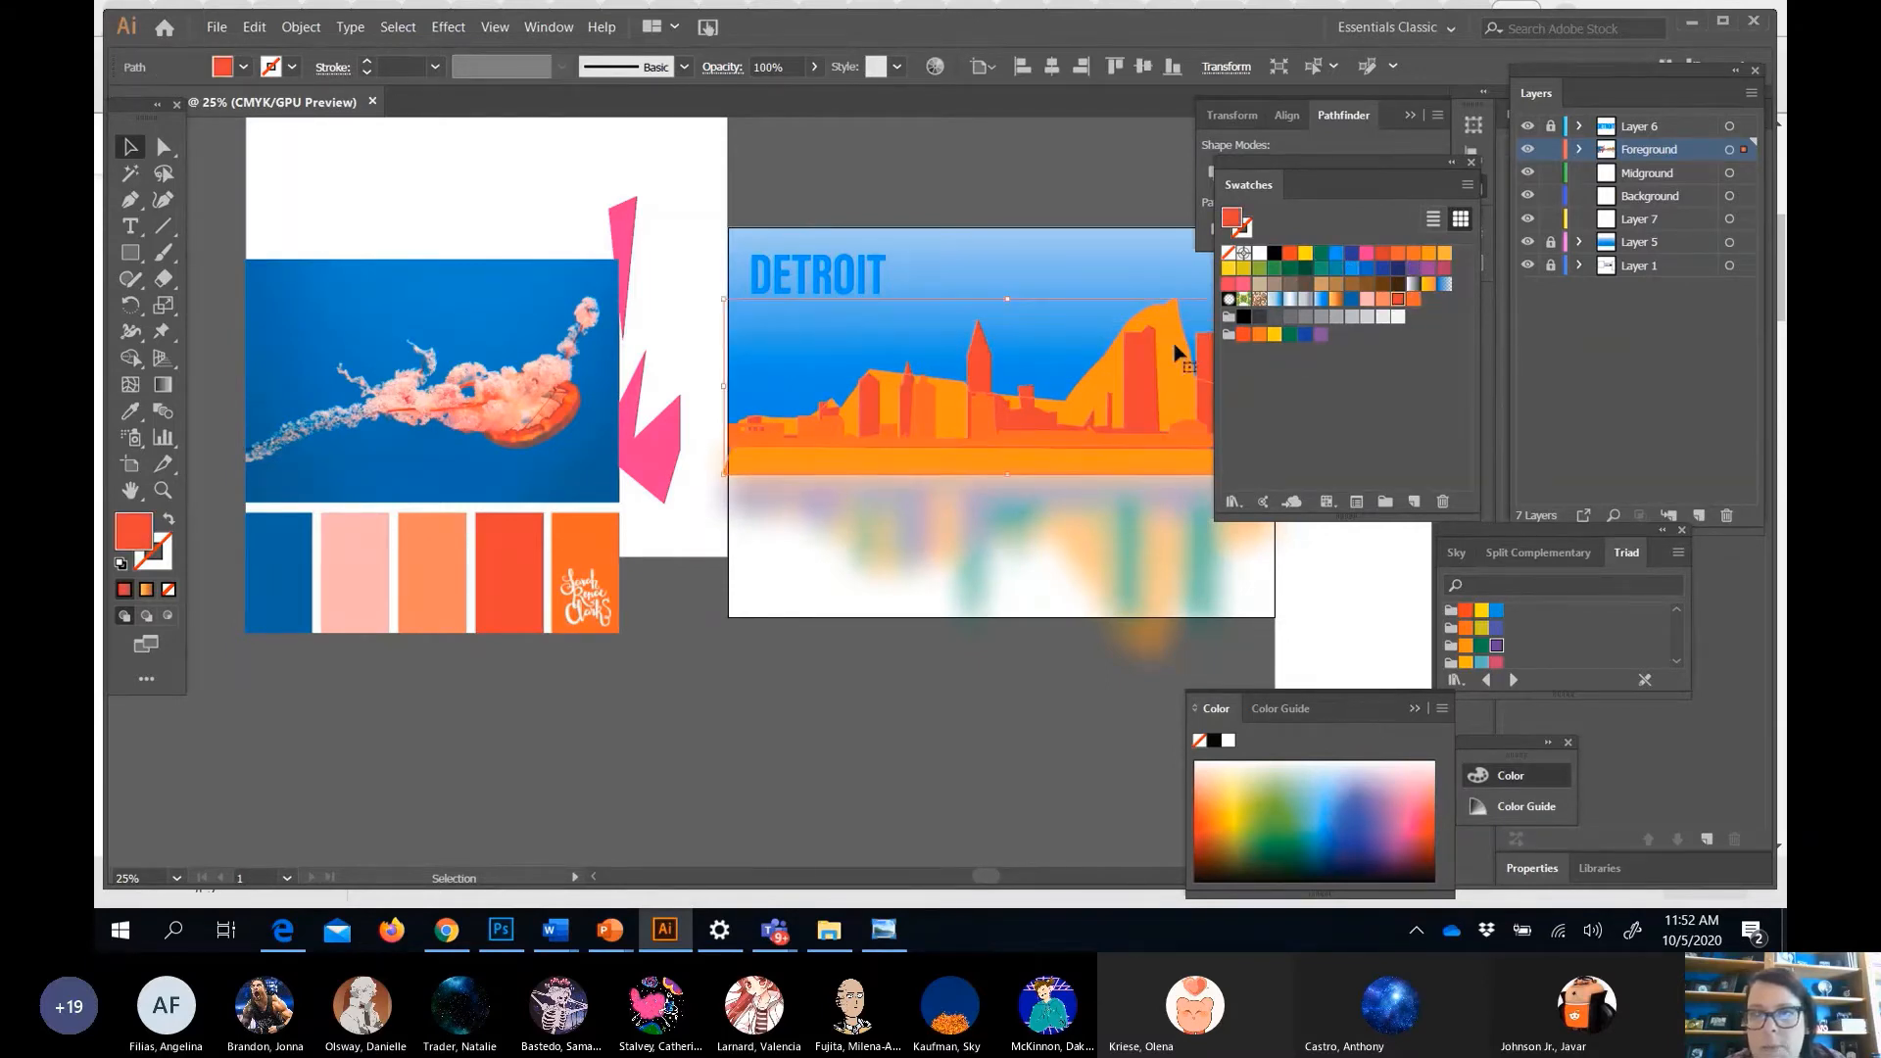
click(1382, 300)
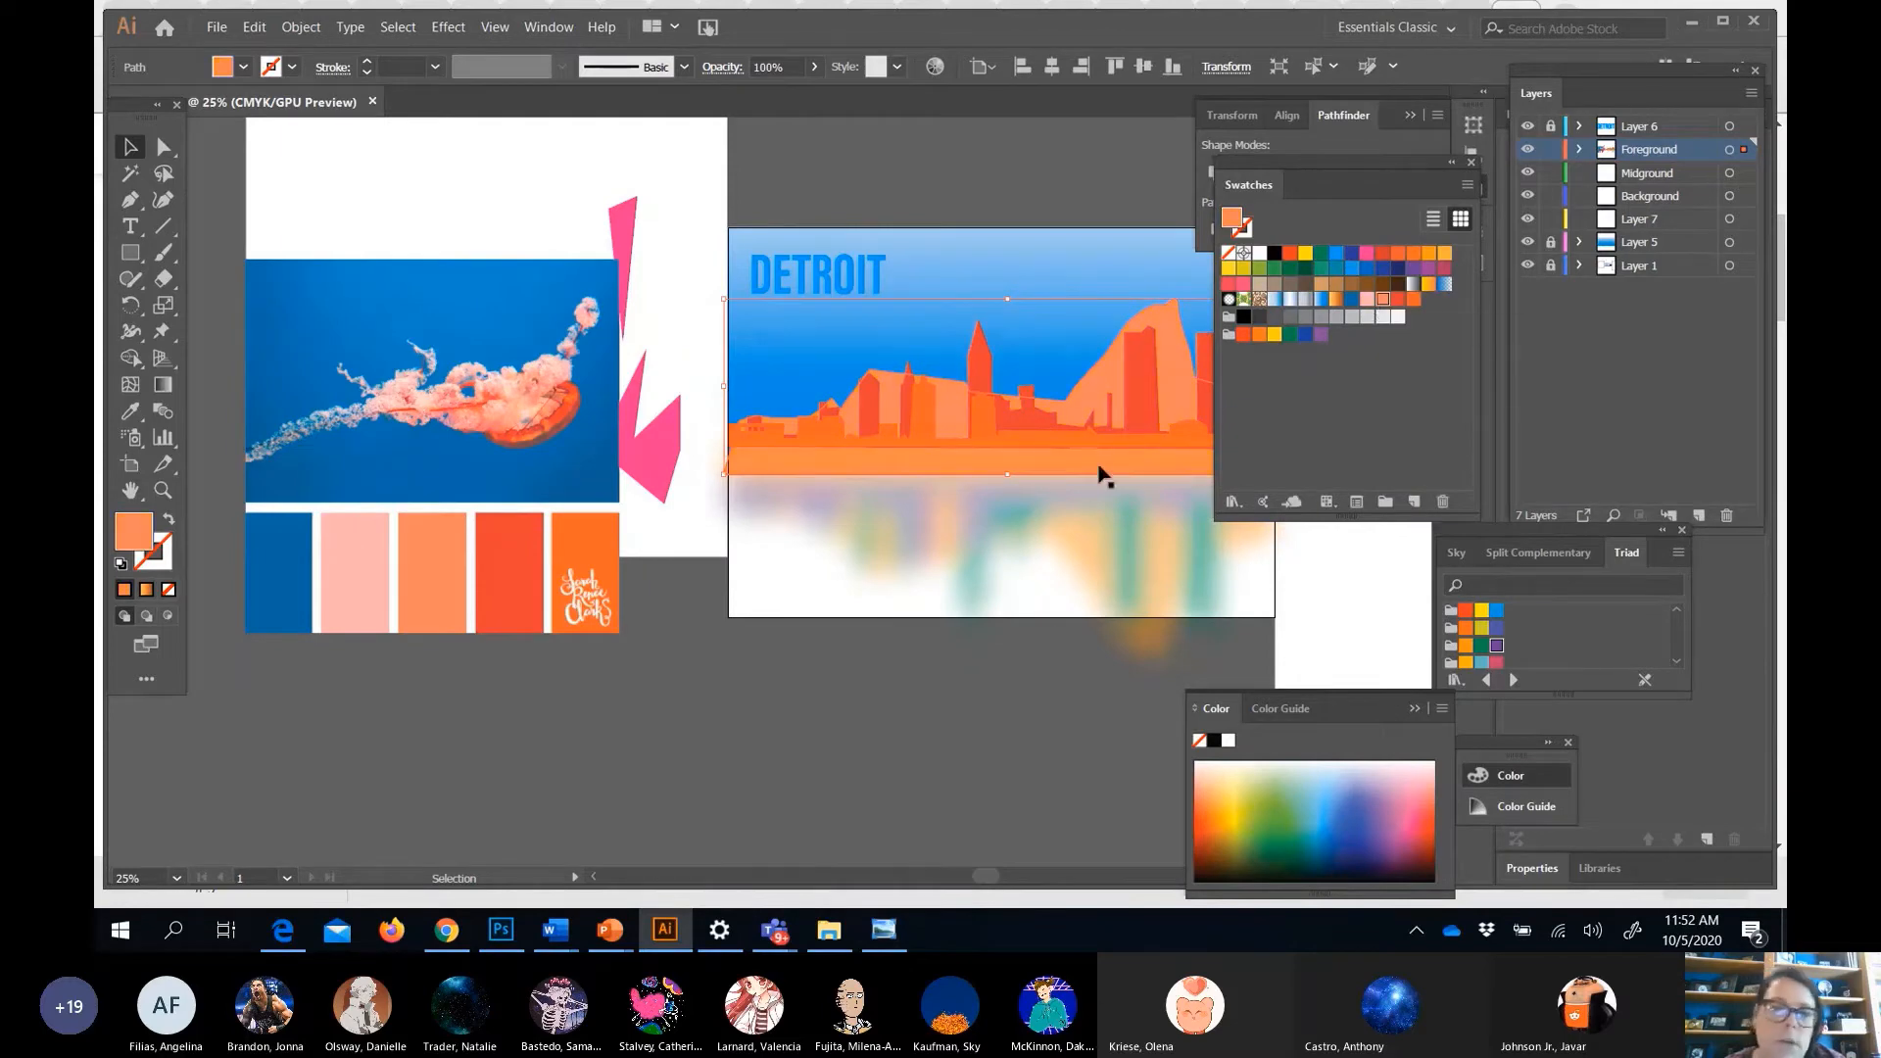
click(781, 640)
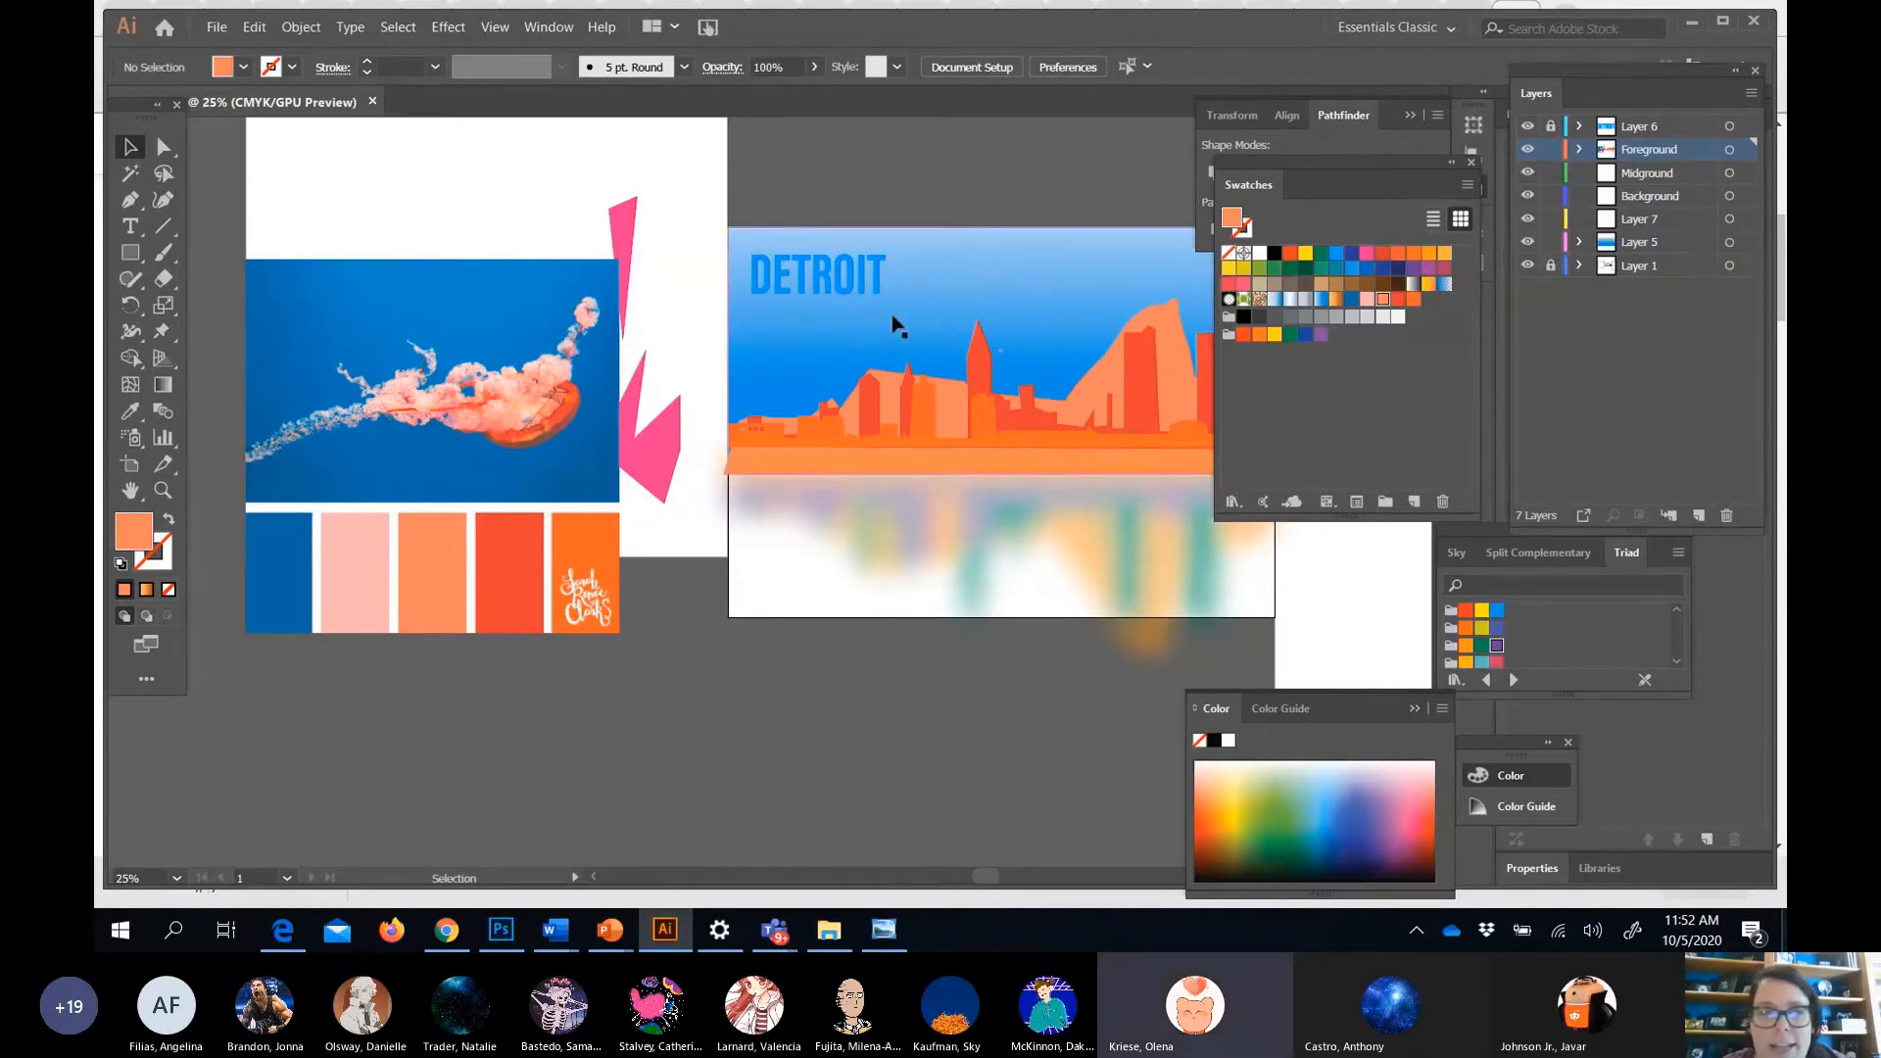
Replace the sky rectangle's gradient fill with the palette's dark blue swatch and clear the selection.
click(897, 326)
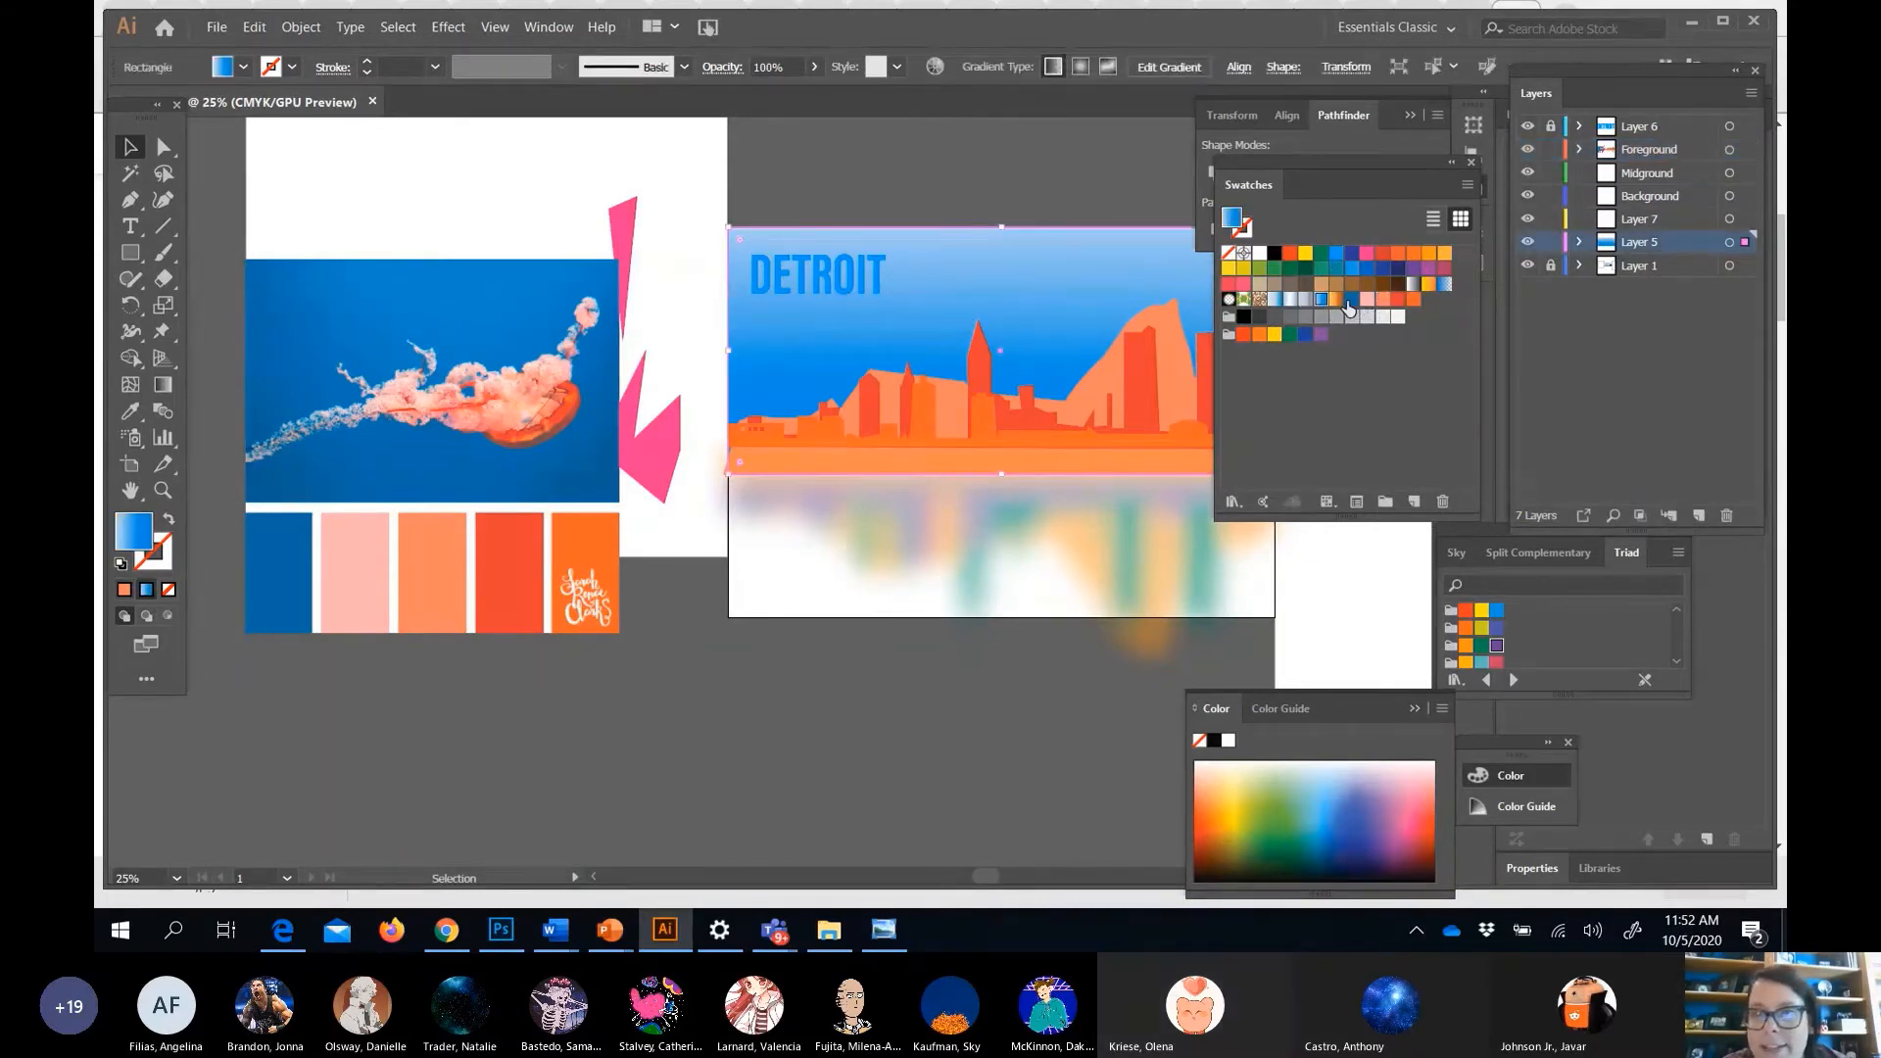
click(1350, 301)
click(915, 738)
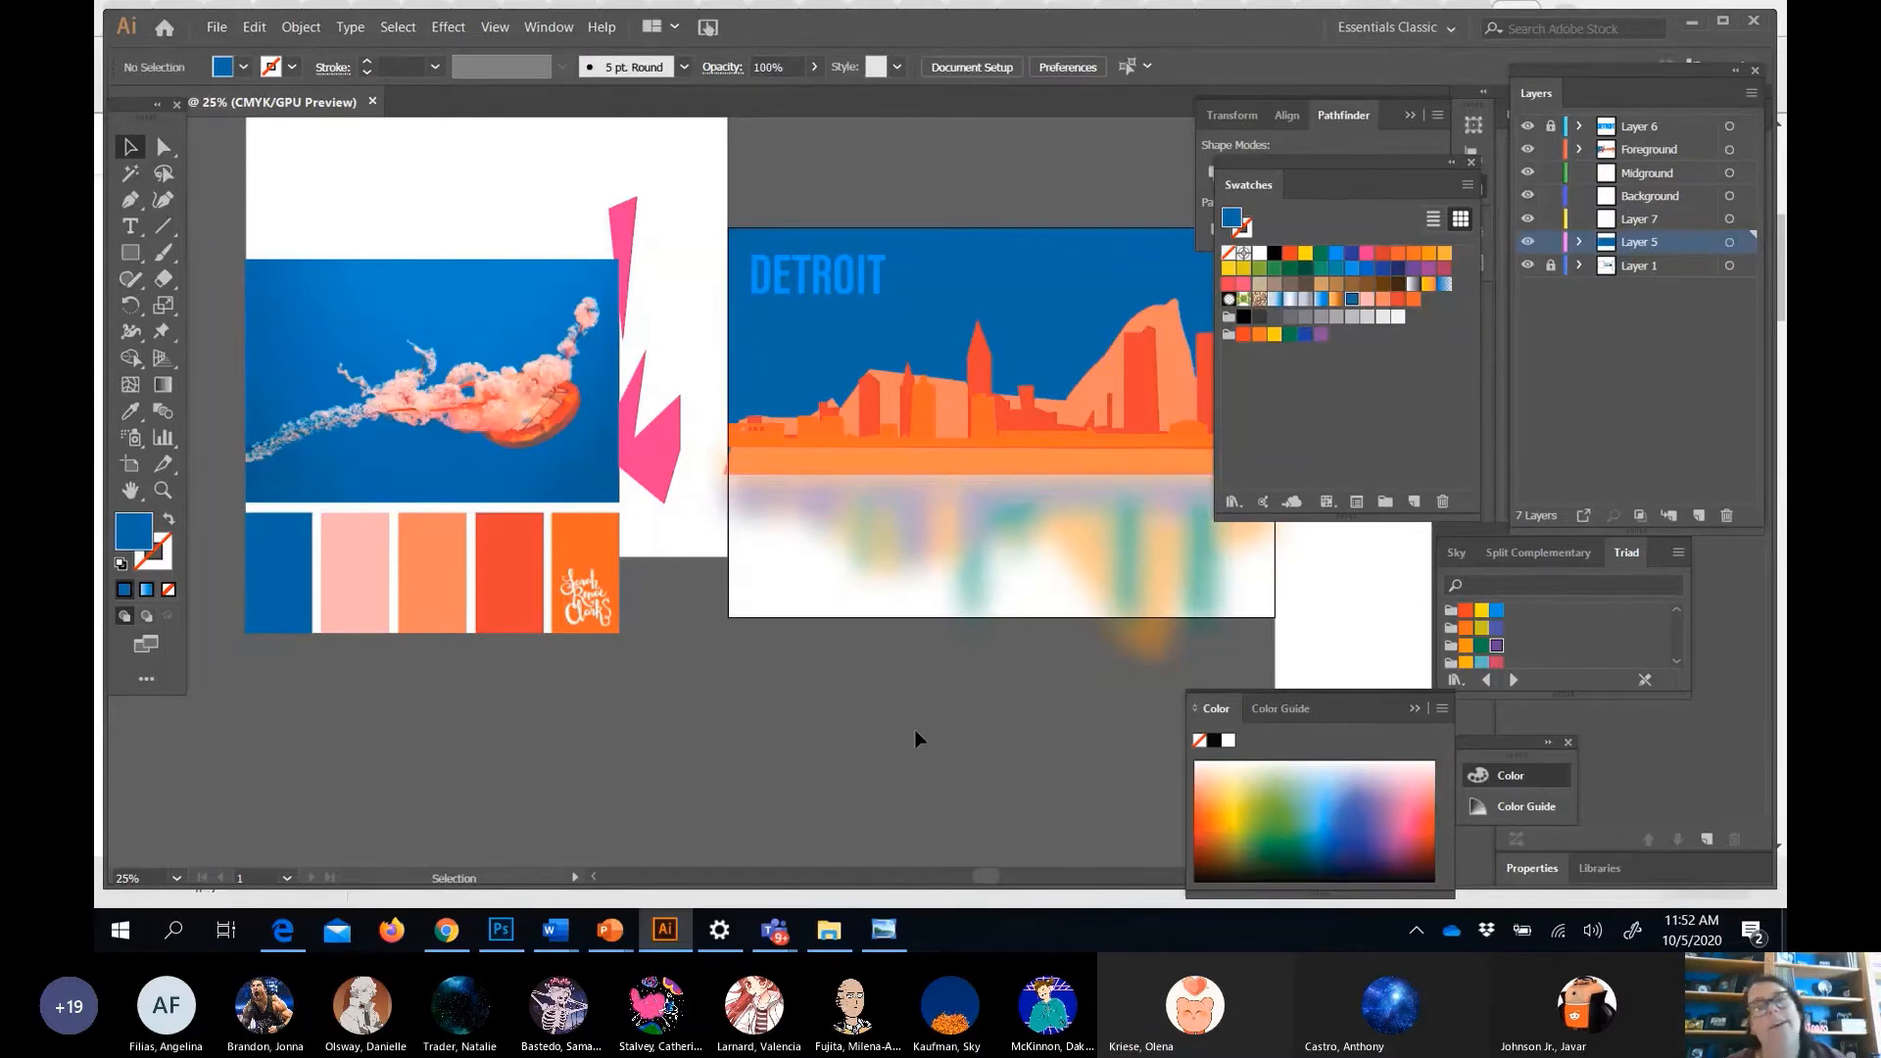
Unlock Layer 6 and recolour the DETROIT text with a darker shade of the palette blue, hex 105168.
click(840, 294)
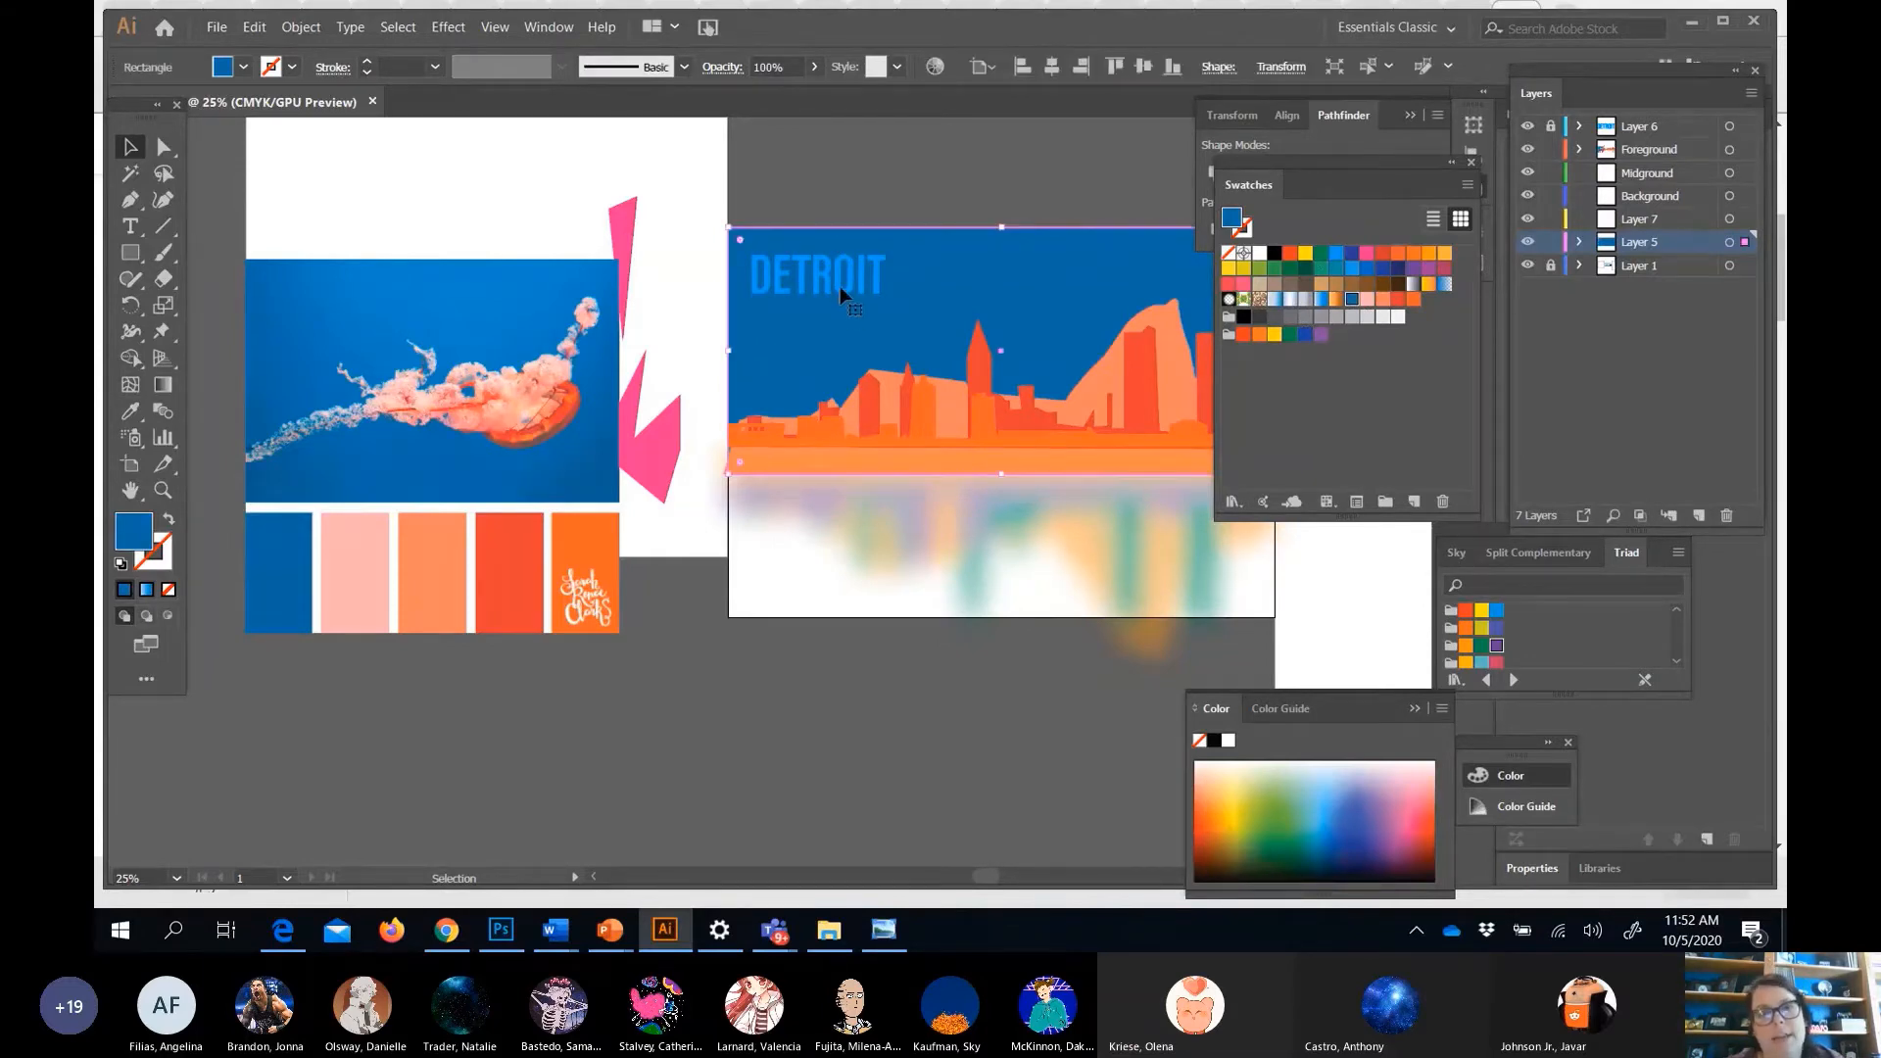
click(1550, 126)
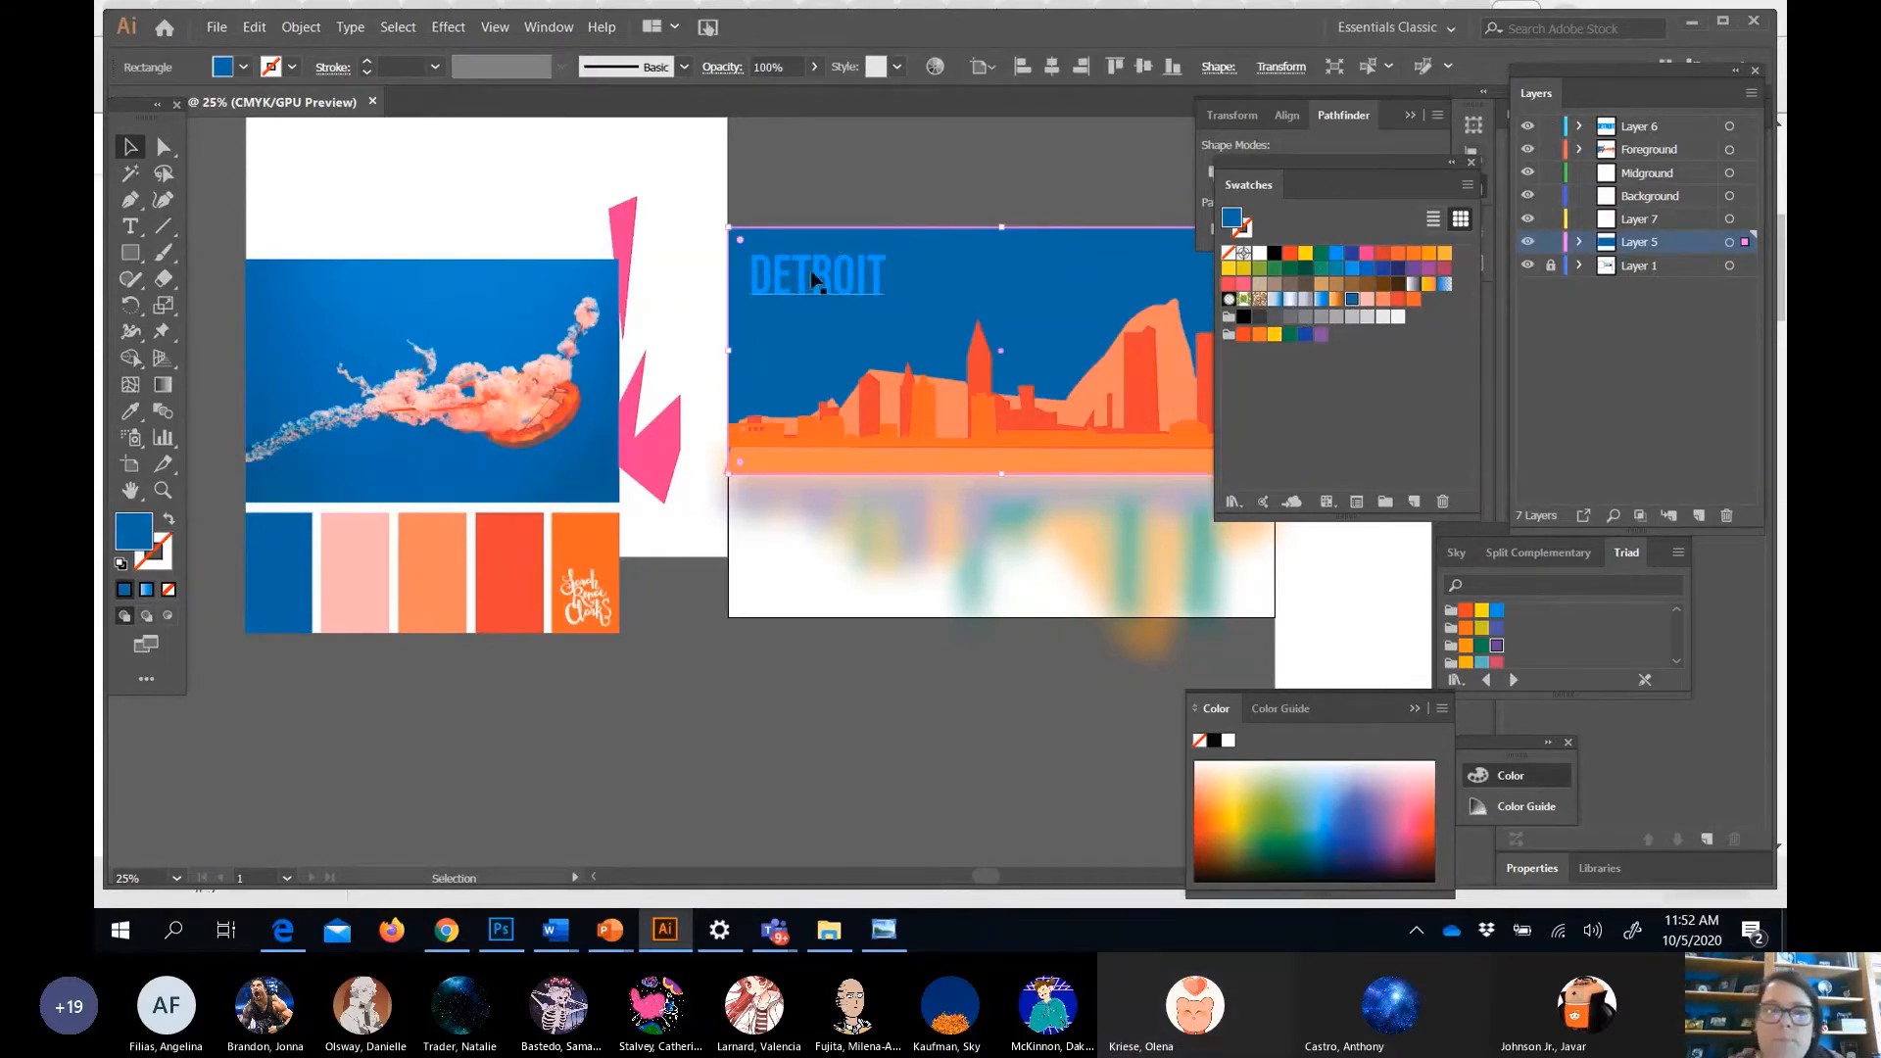
click(818, 278)
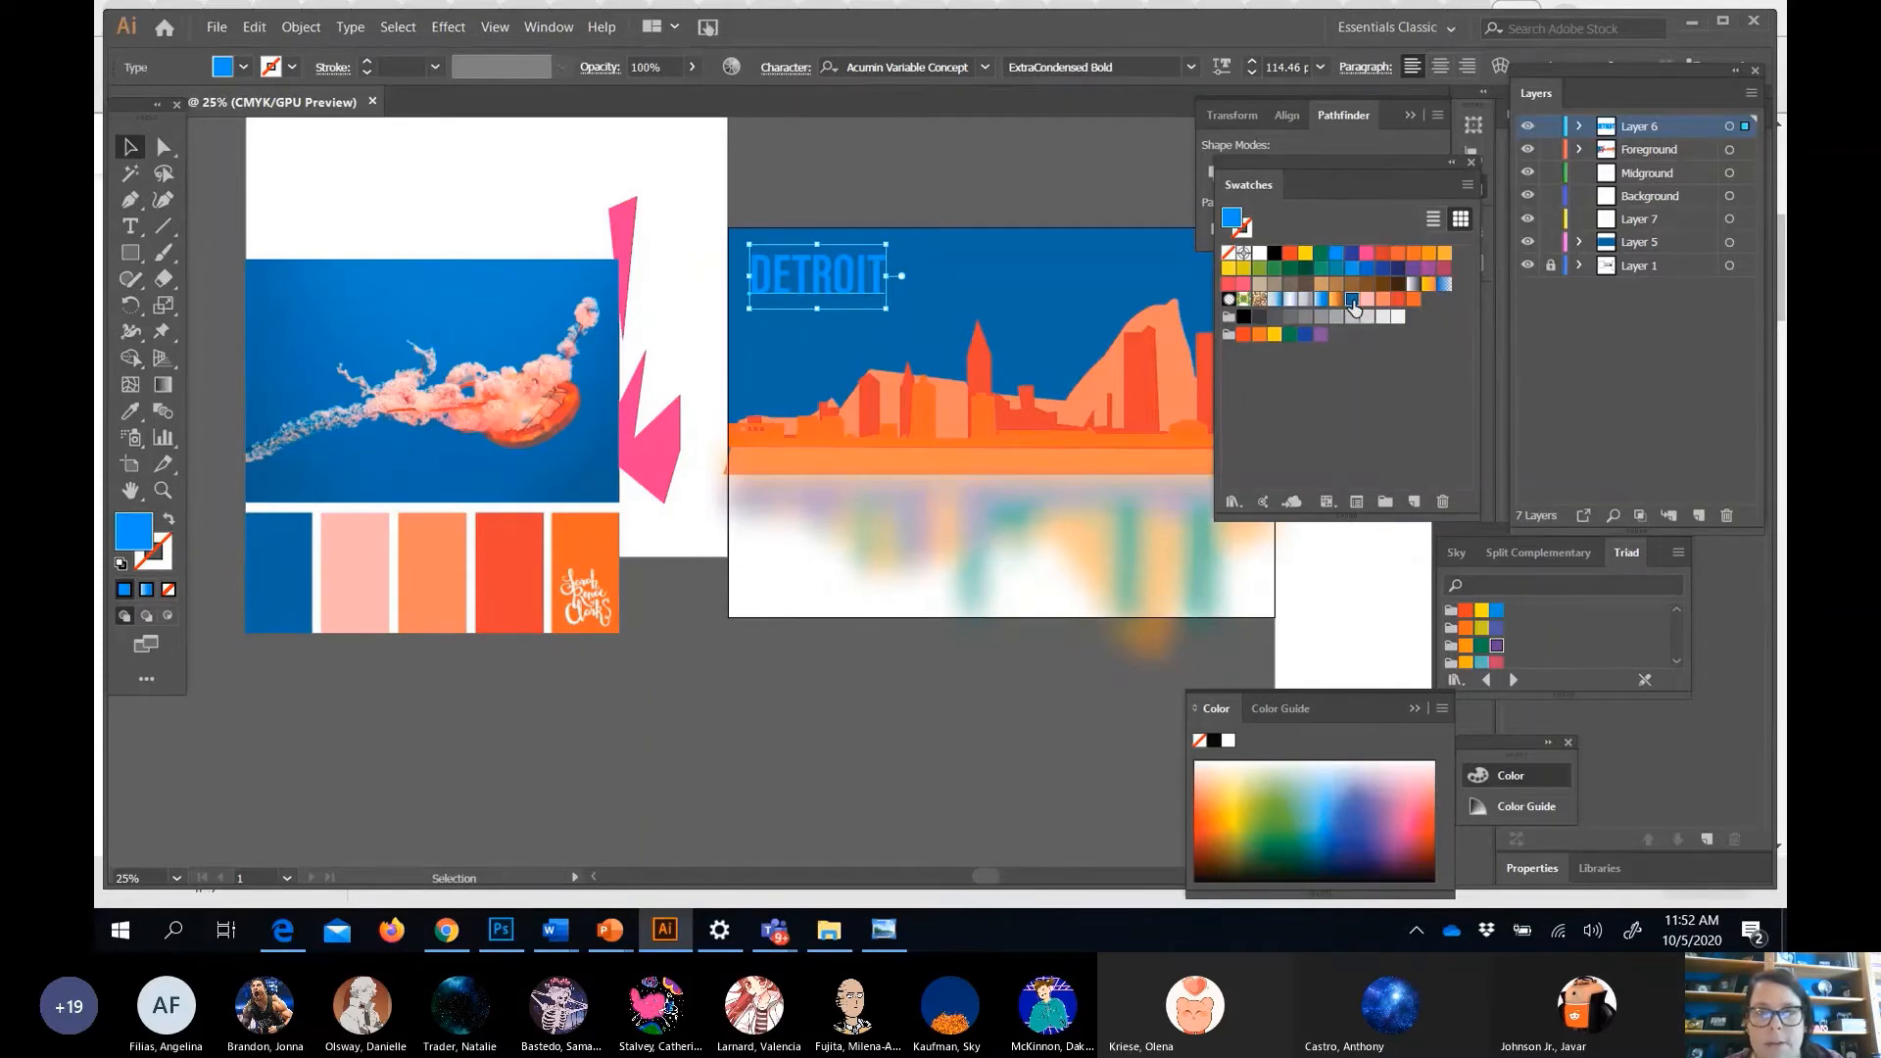
click(1352, 301)
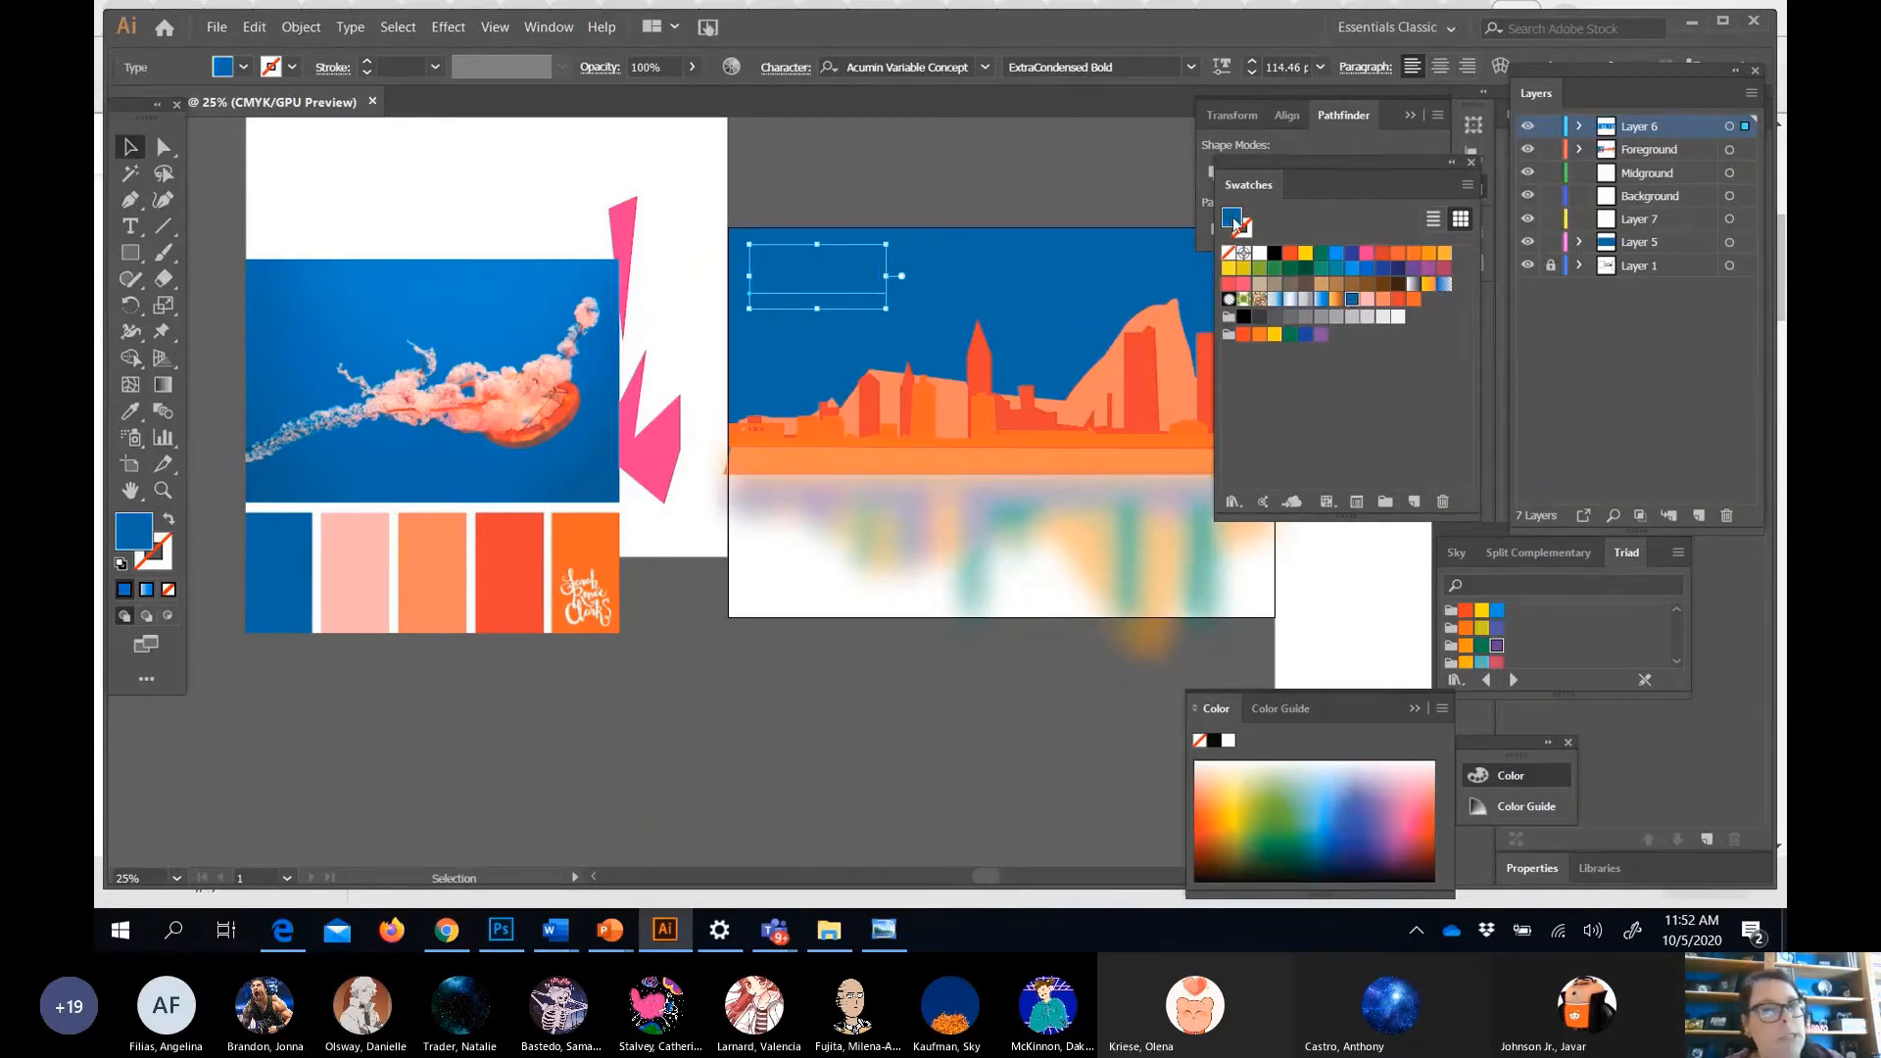
double_click(1233, 219)
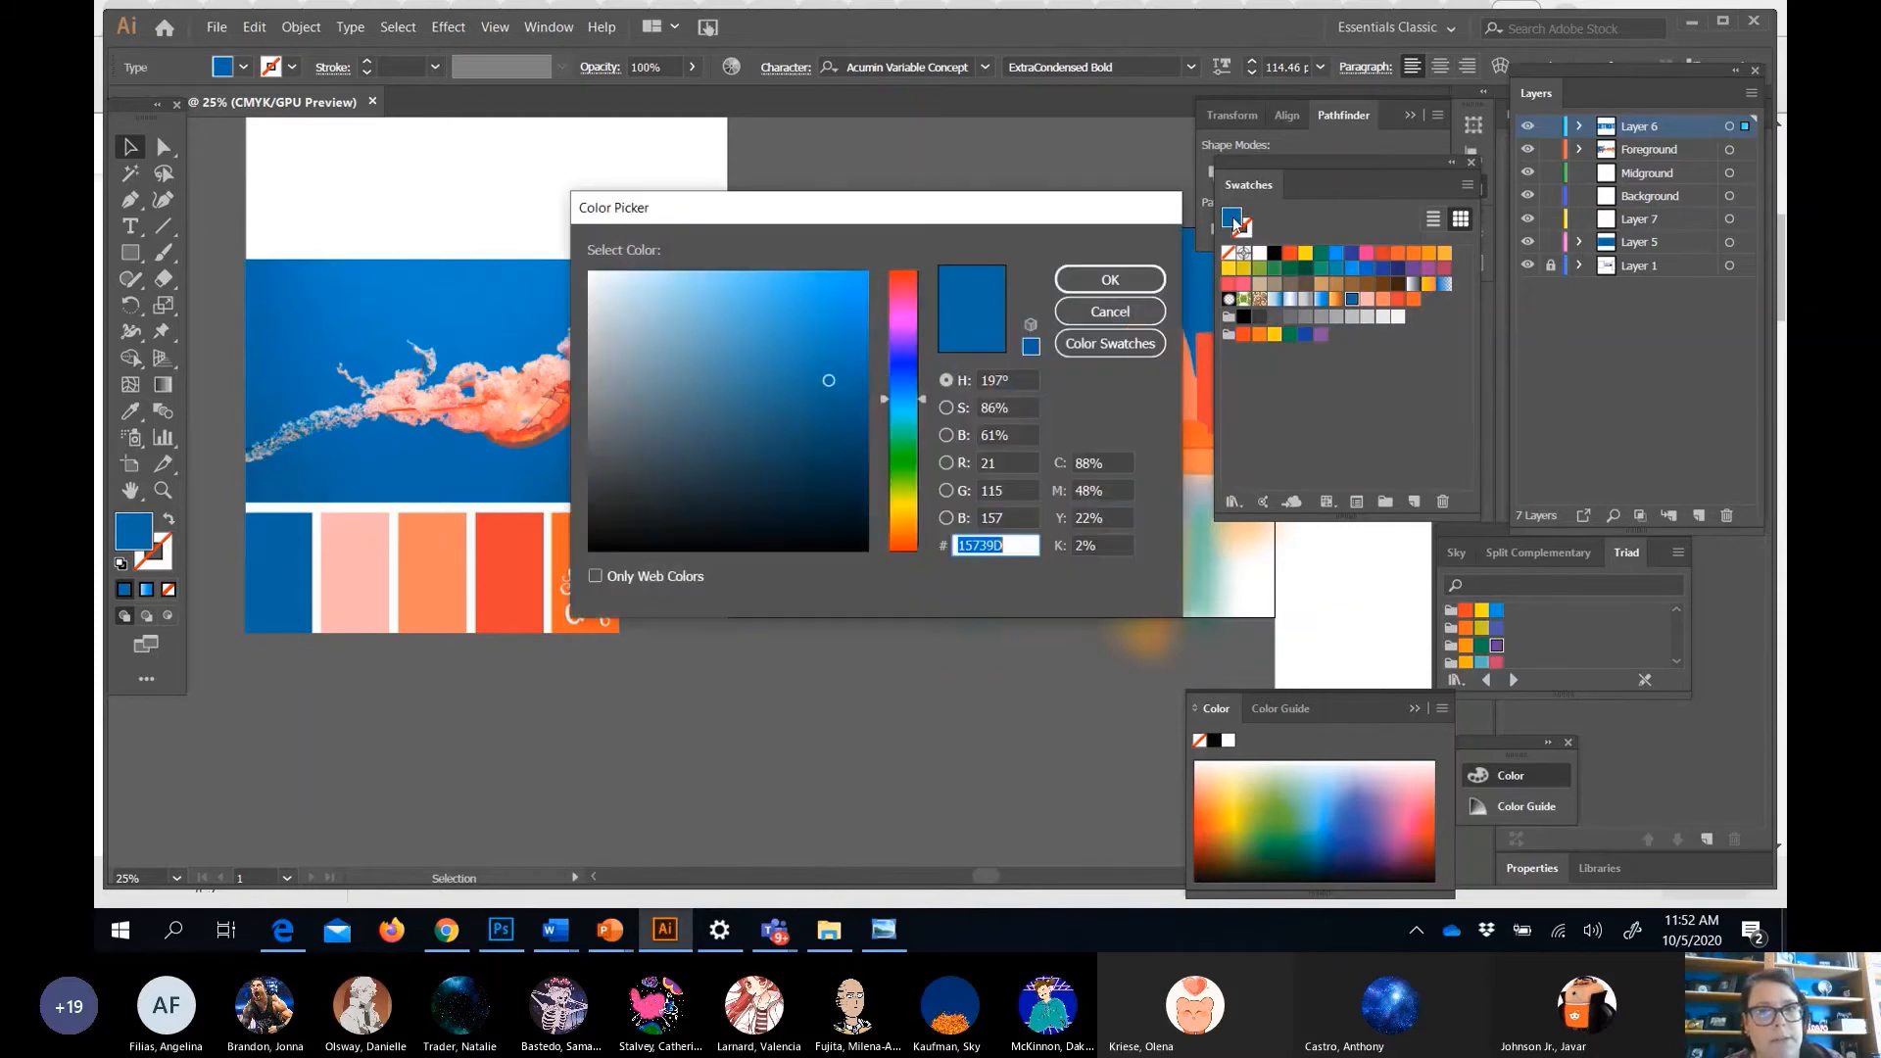
click(823, 433)
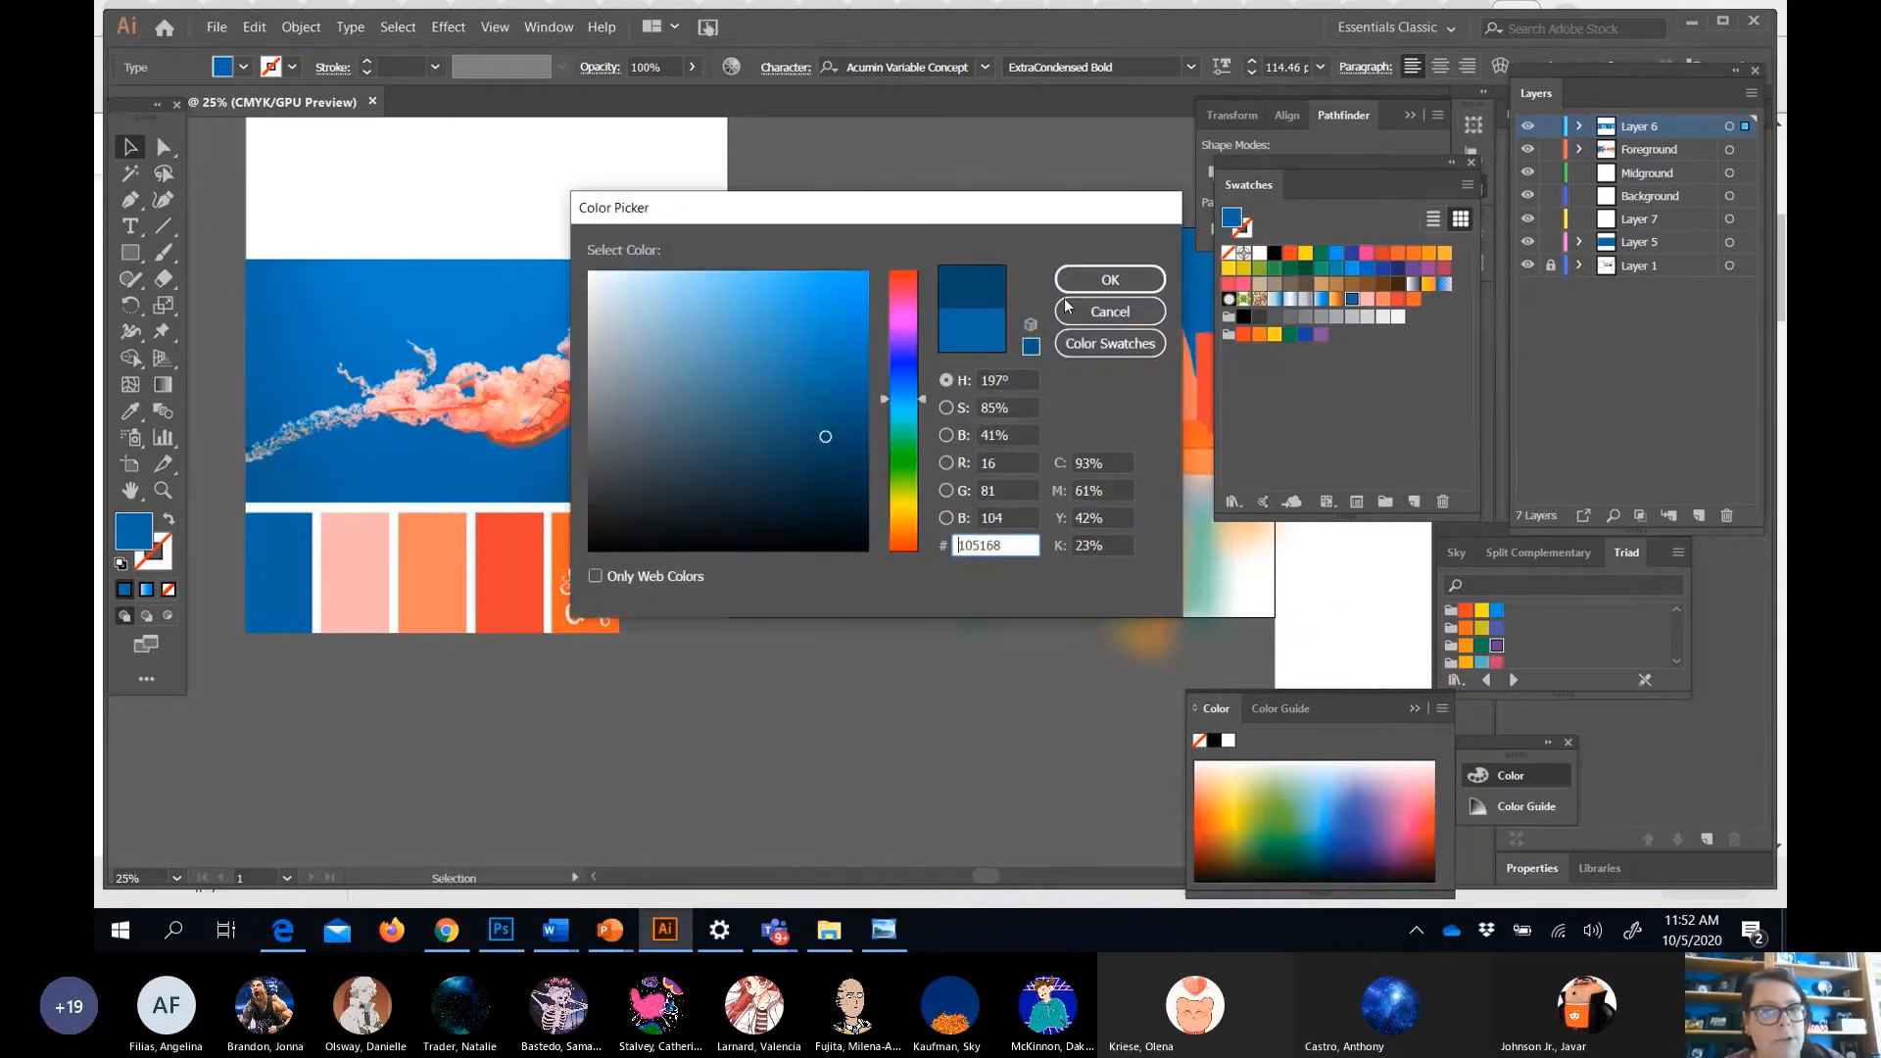
click(1102, 281)
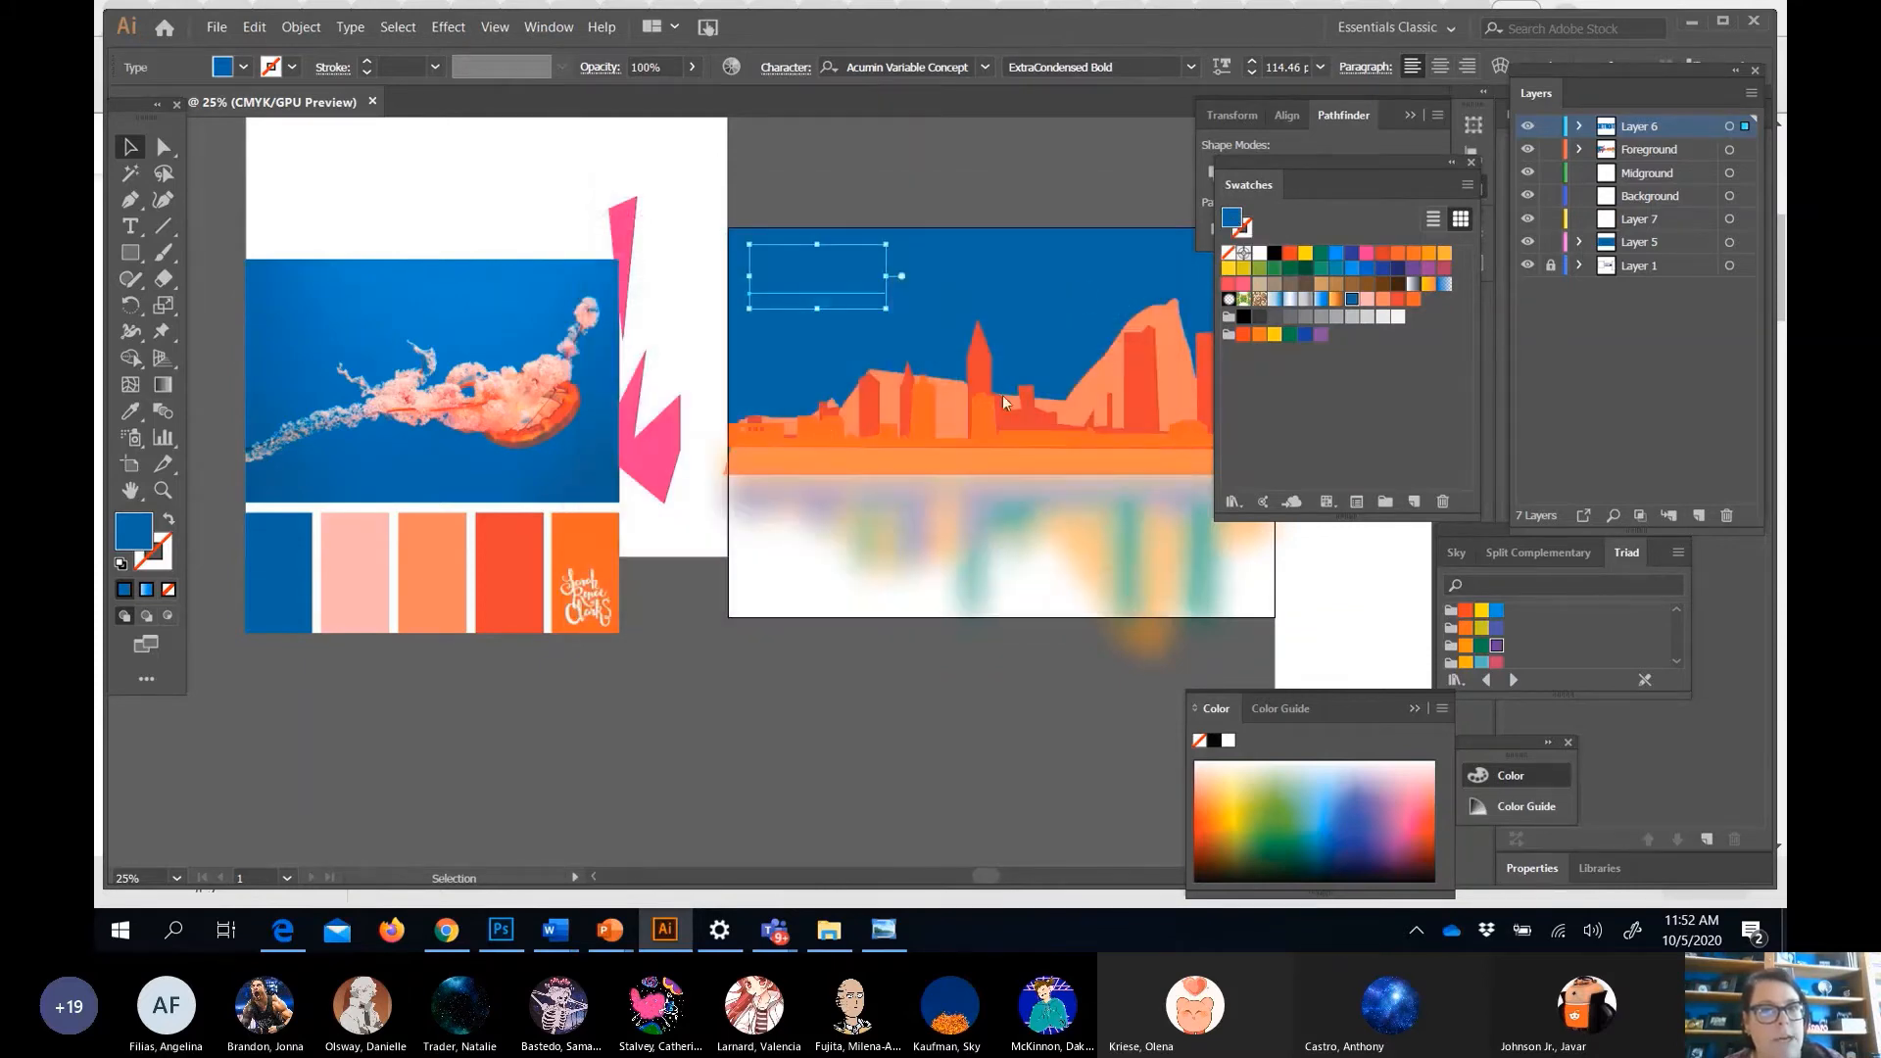
click(858, 717)
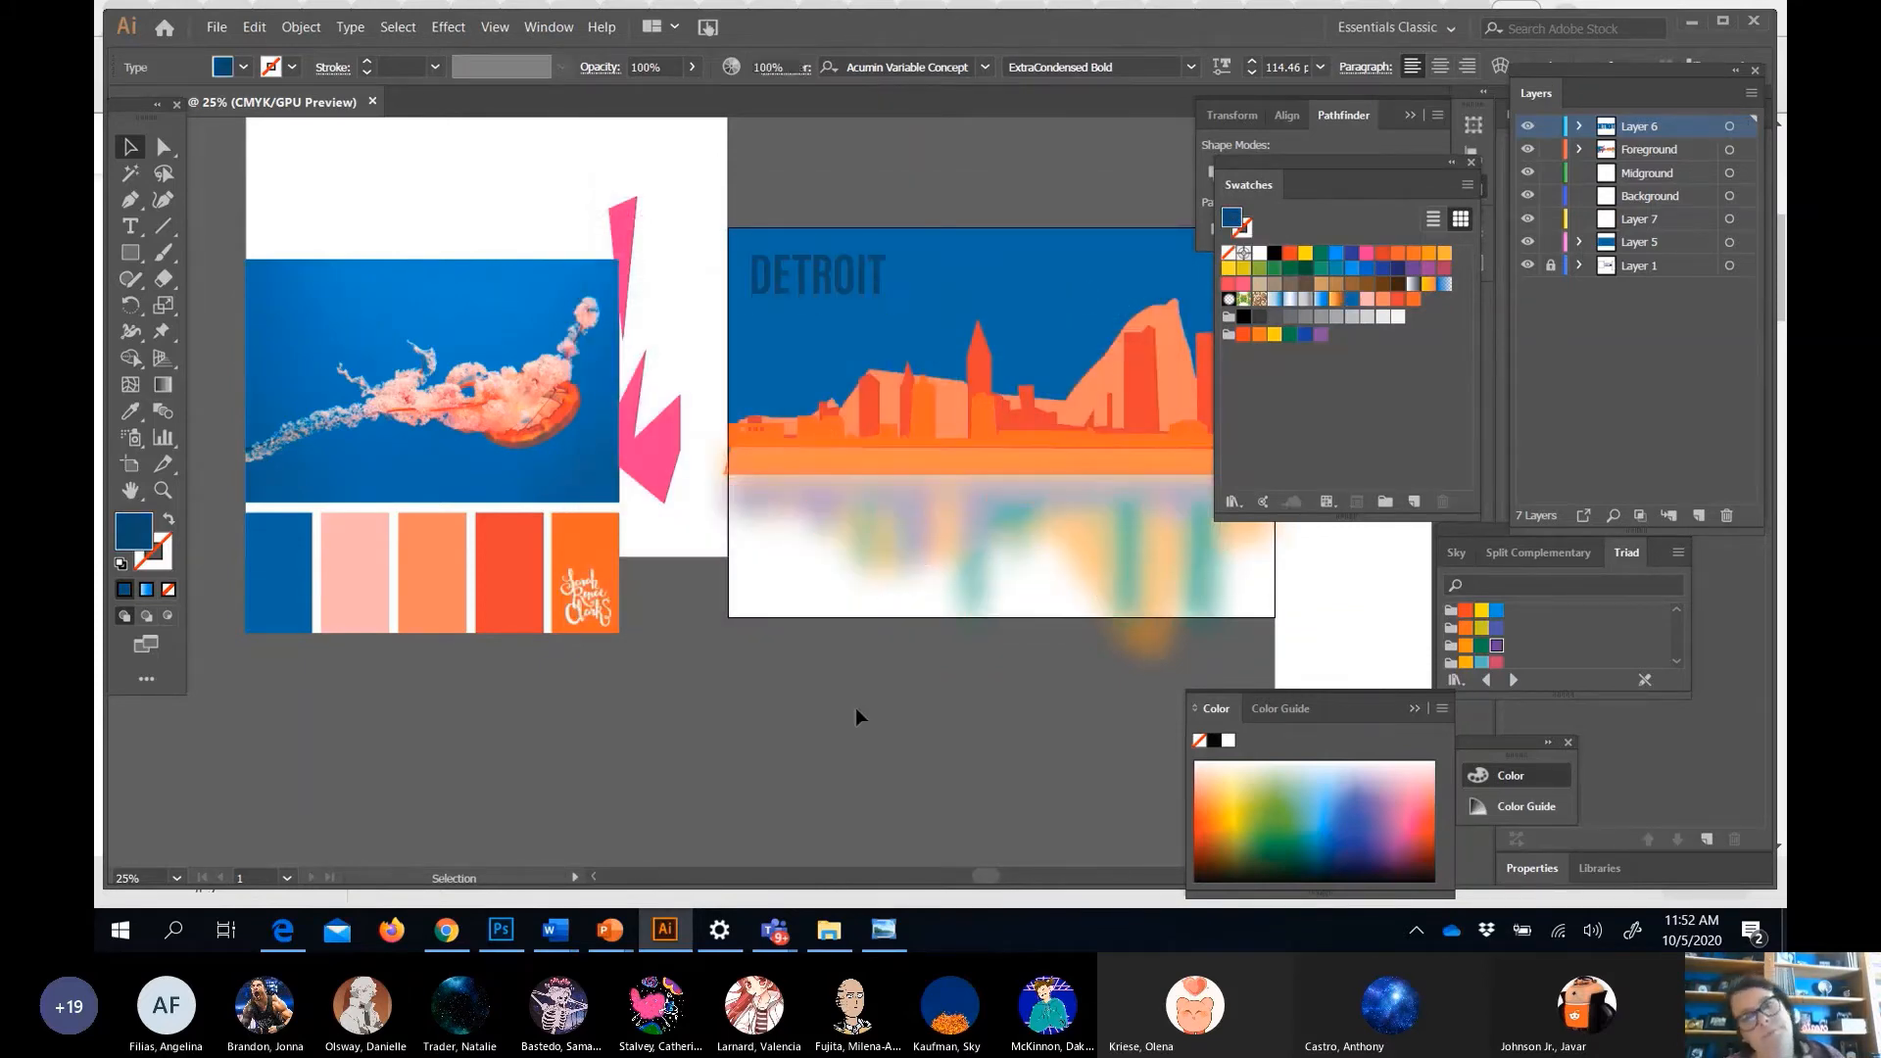
Delete the blurred reflection below the skyline and place a copy of the blue sky rectangle over the empty lower area.
click(924, 536)
click(935, 279)
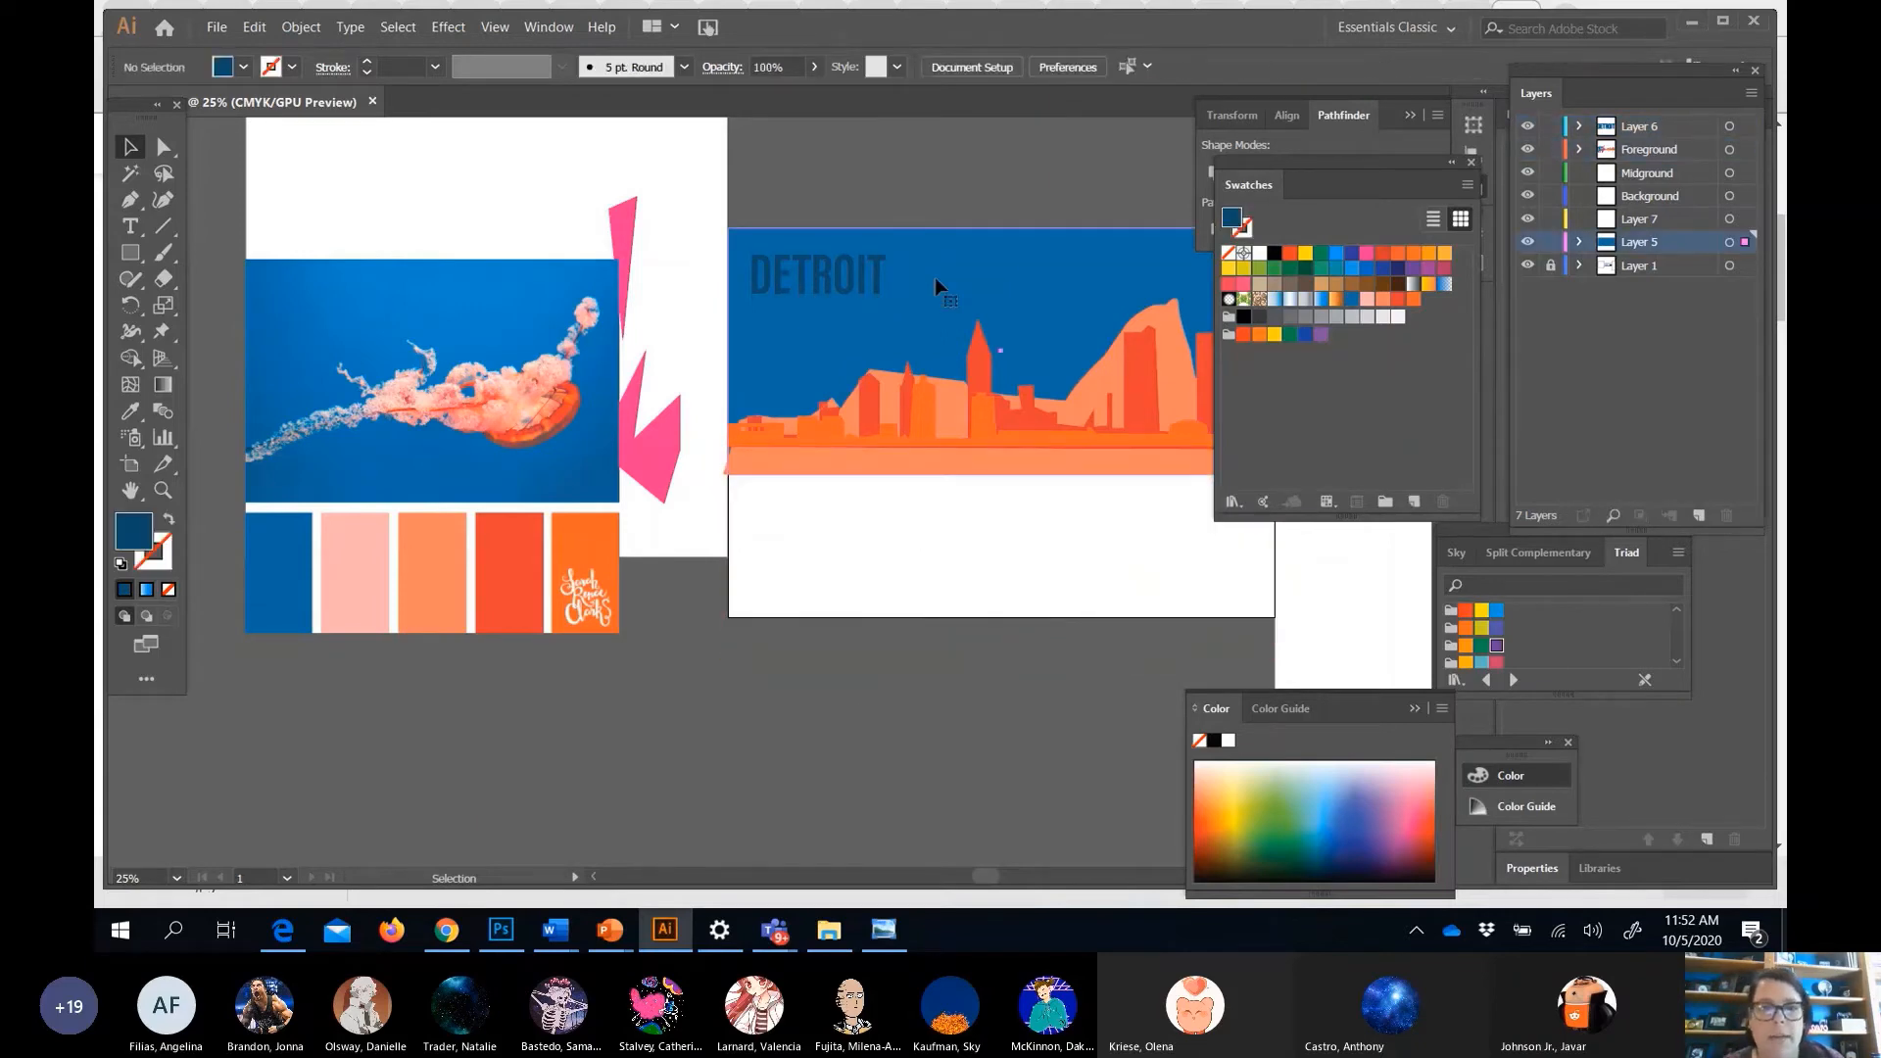
drag(936, 279, 1126, 550)
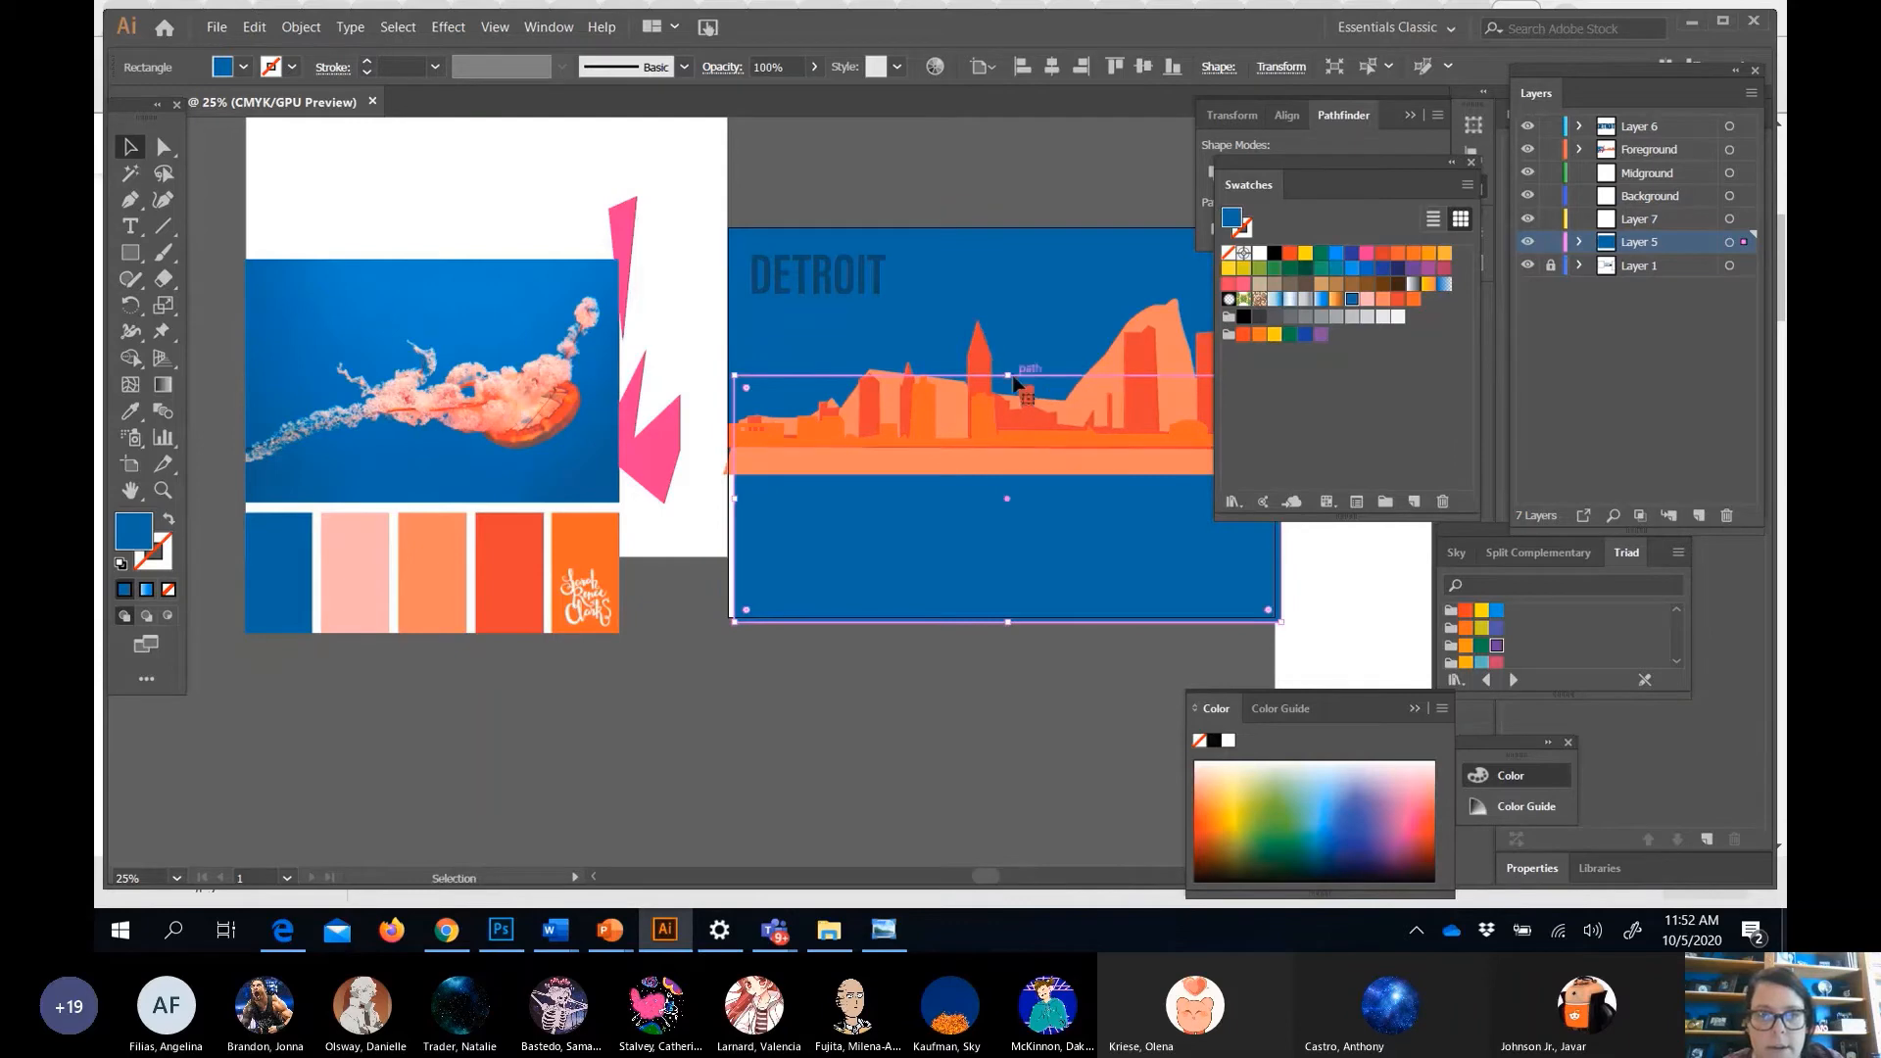
Lower the copied rectangle's upper edge to behind the skyline's base strip and align its sides with the artboard.
drag(1005, 376, 1005, 465)
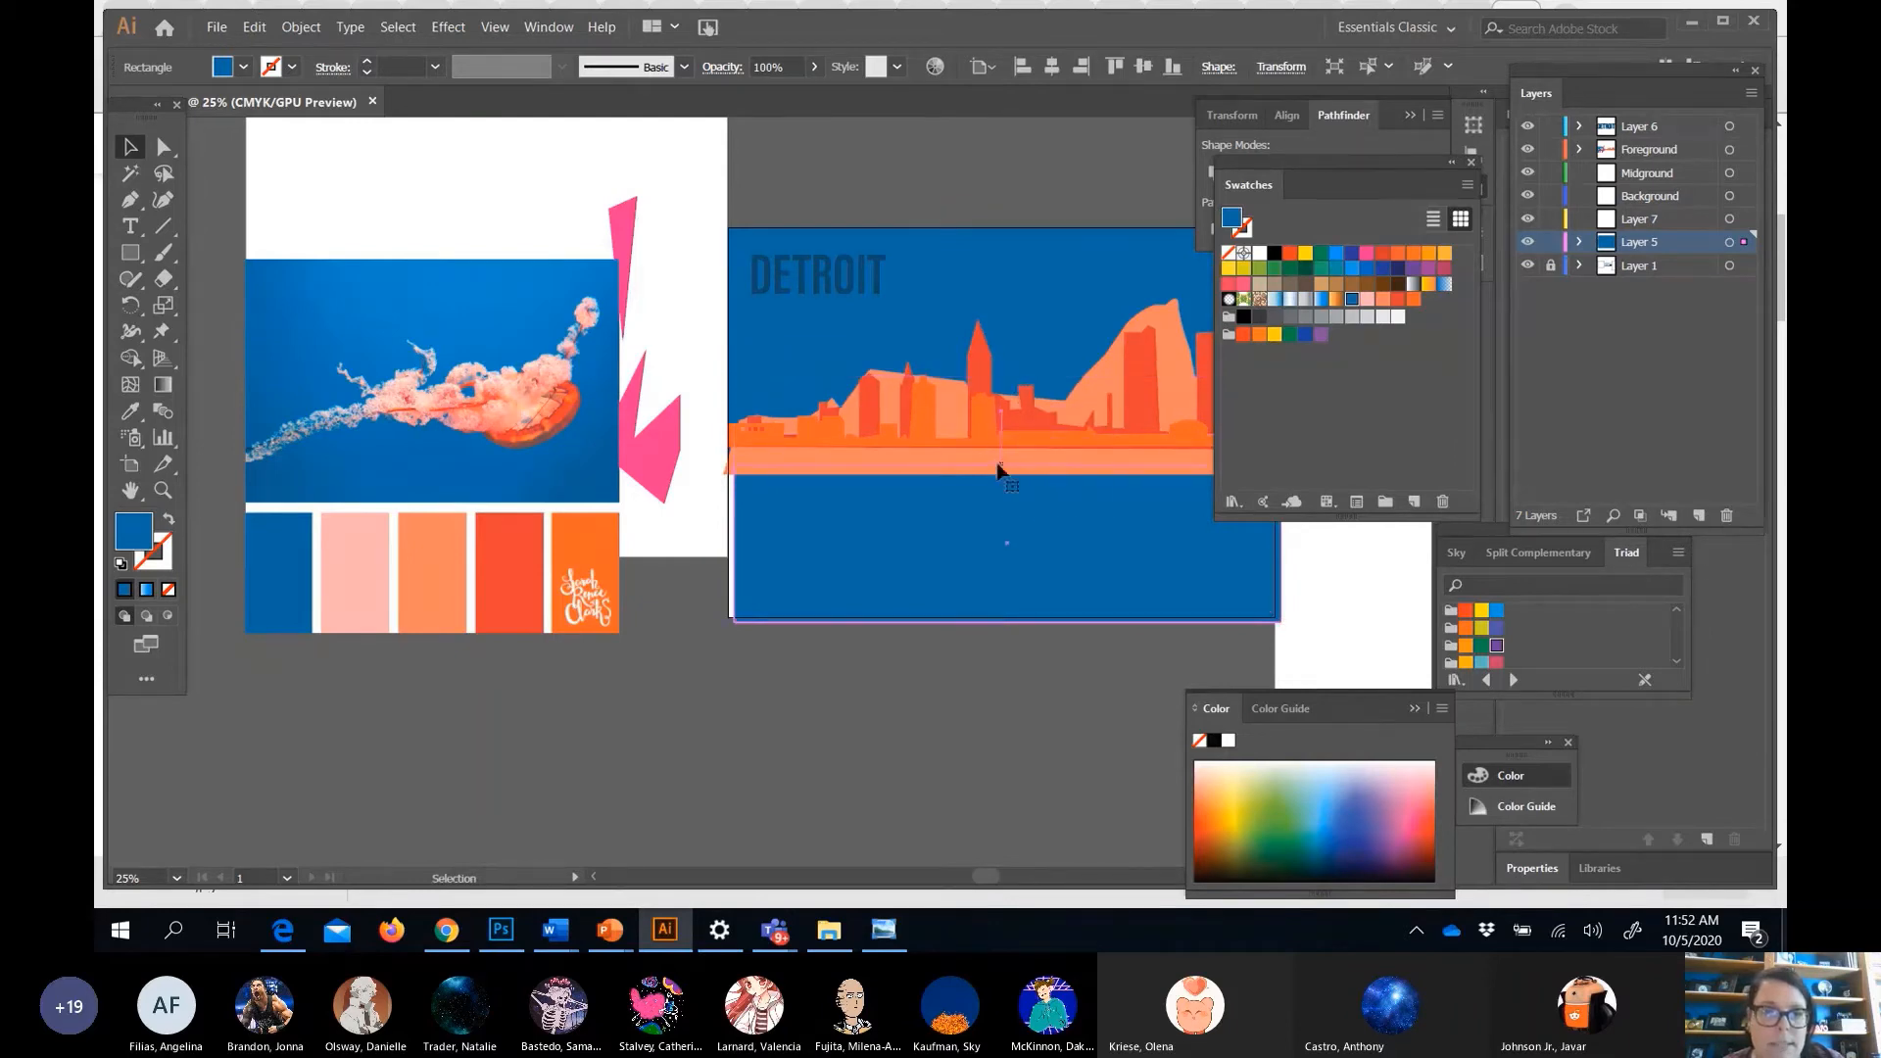
right_click(963, 528)
click(880, 537)
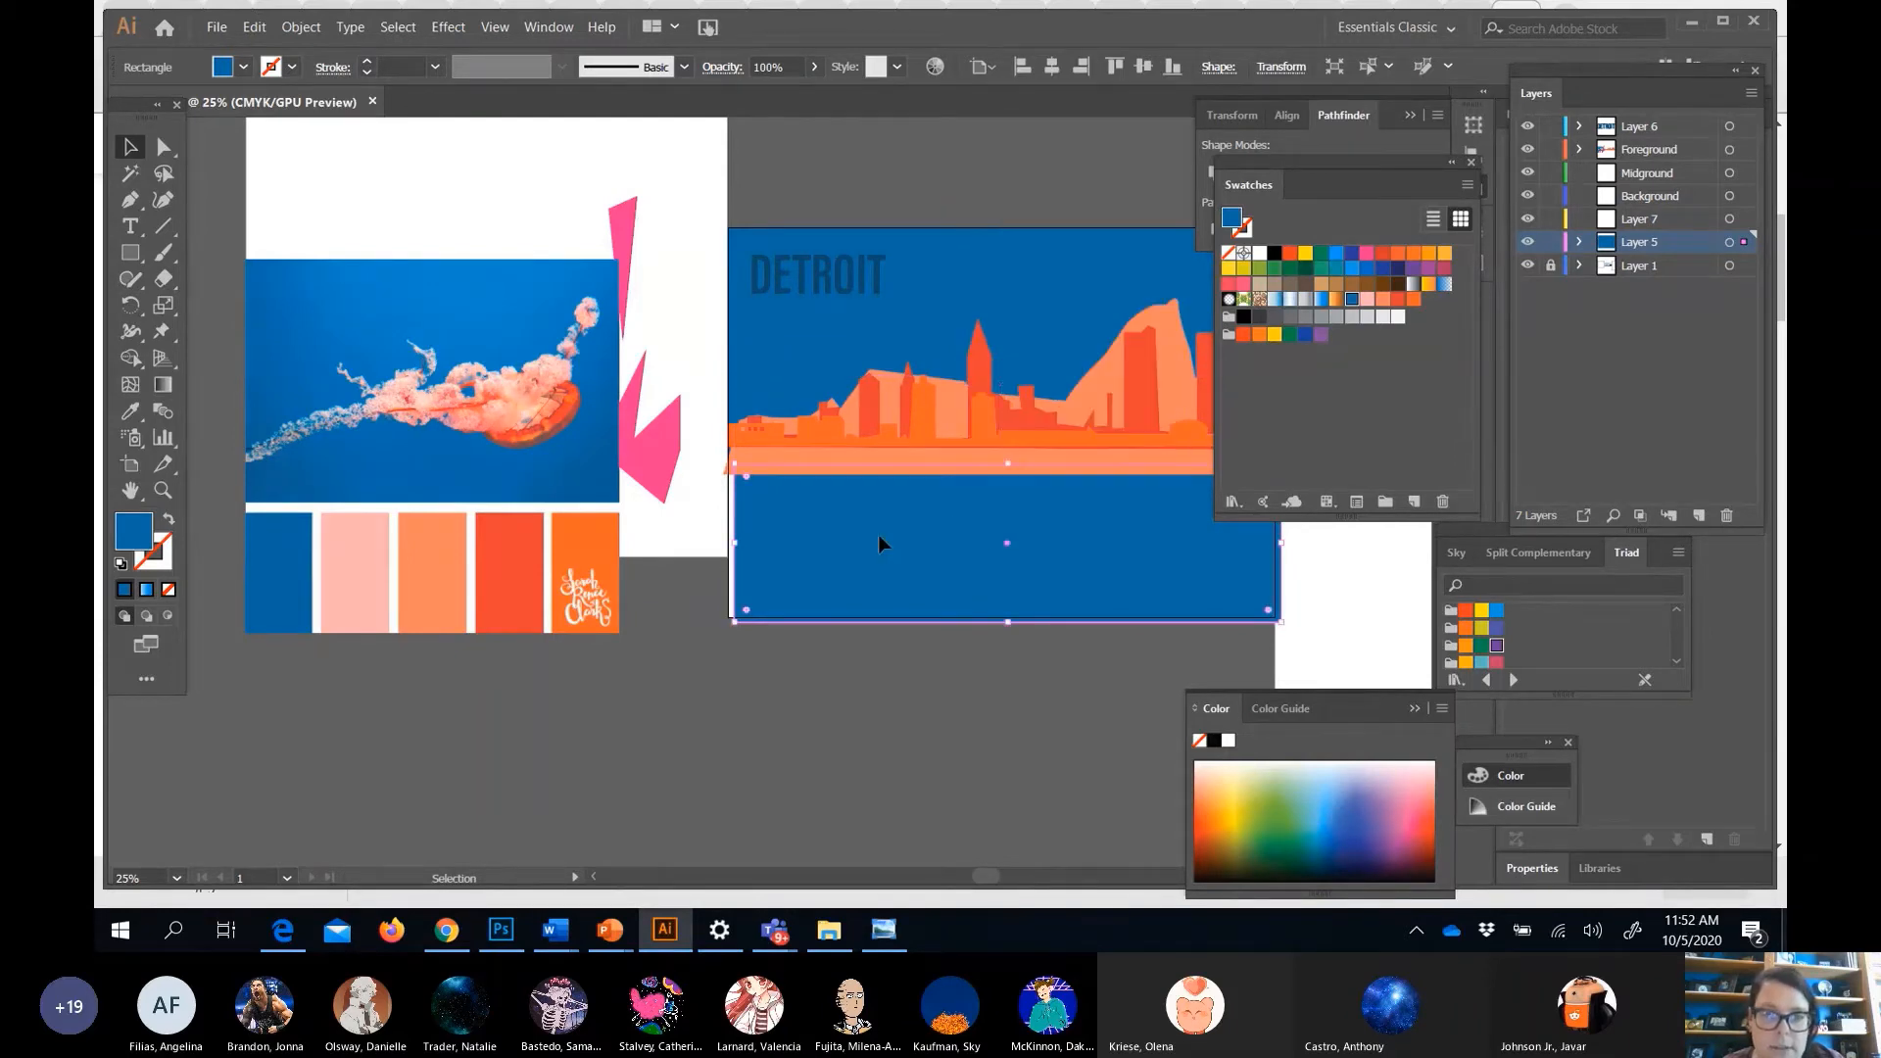
drag(878, 536, 868, 537)
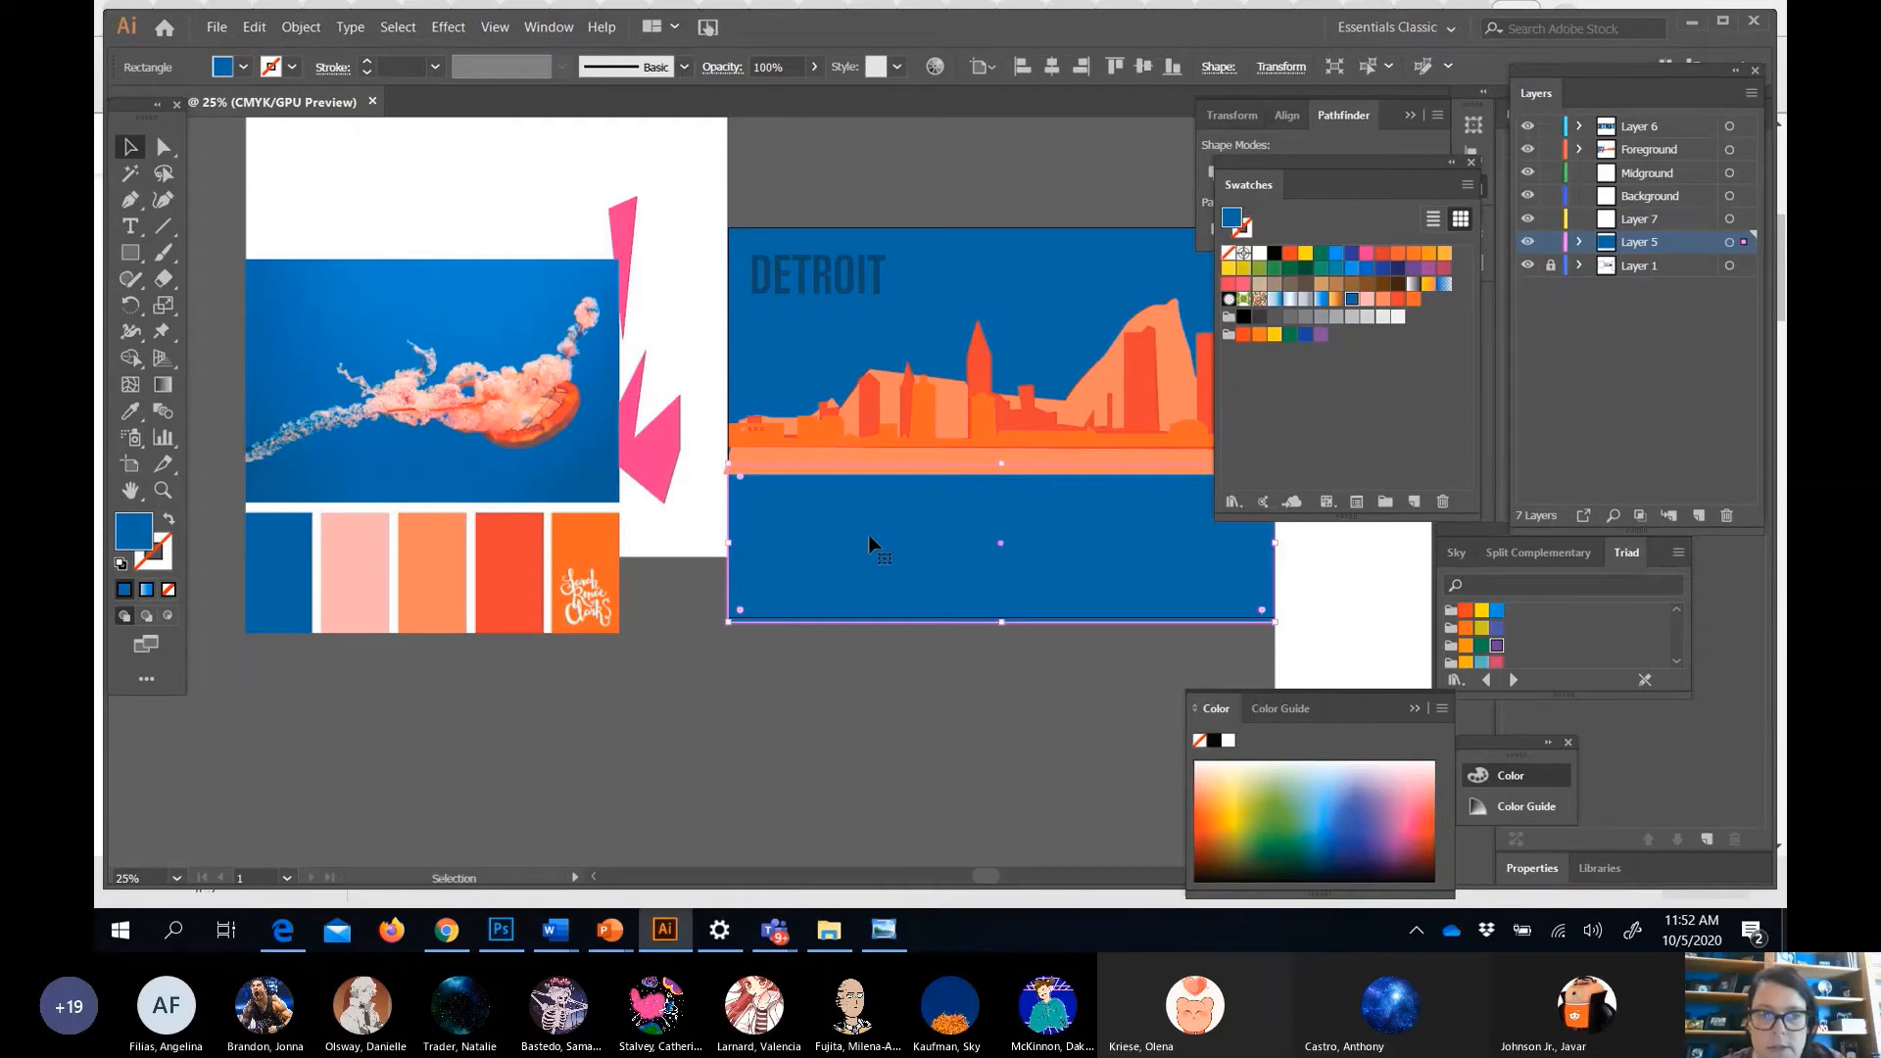
Fill the lower water rectangle with light blue, hex AAD2E0, and clear the selection.
double_click(1227, 220)
click(654, 304)
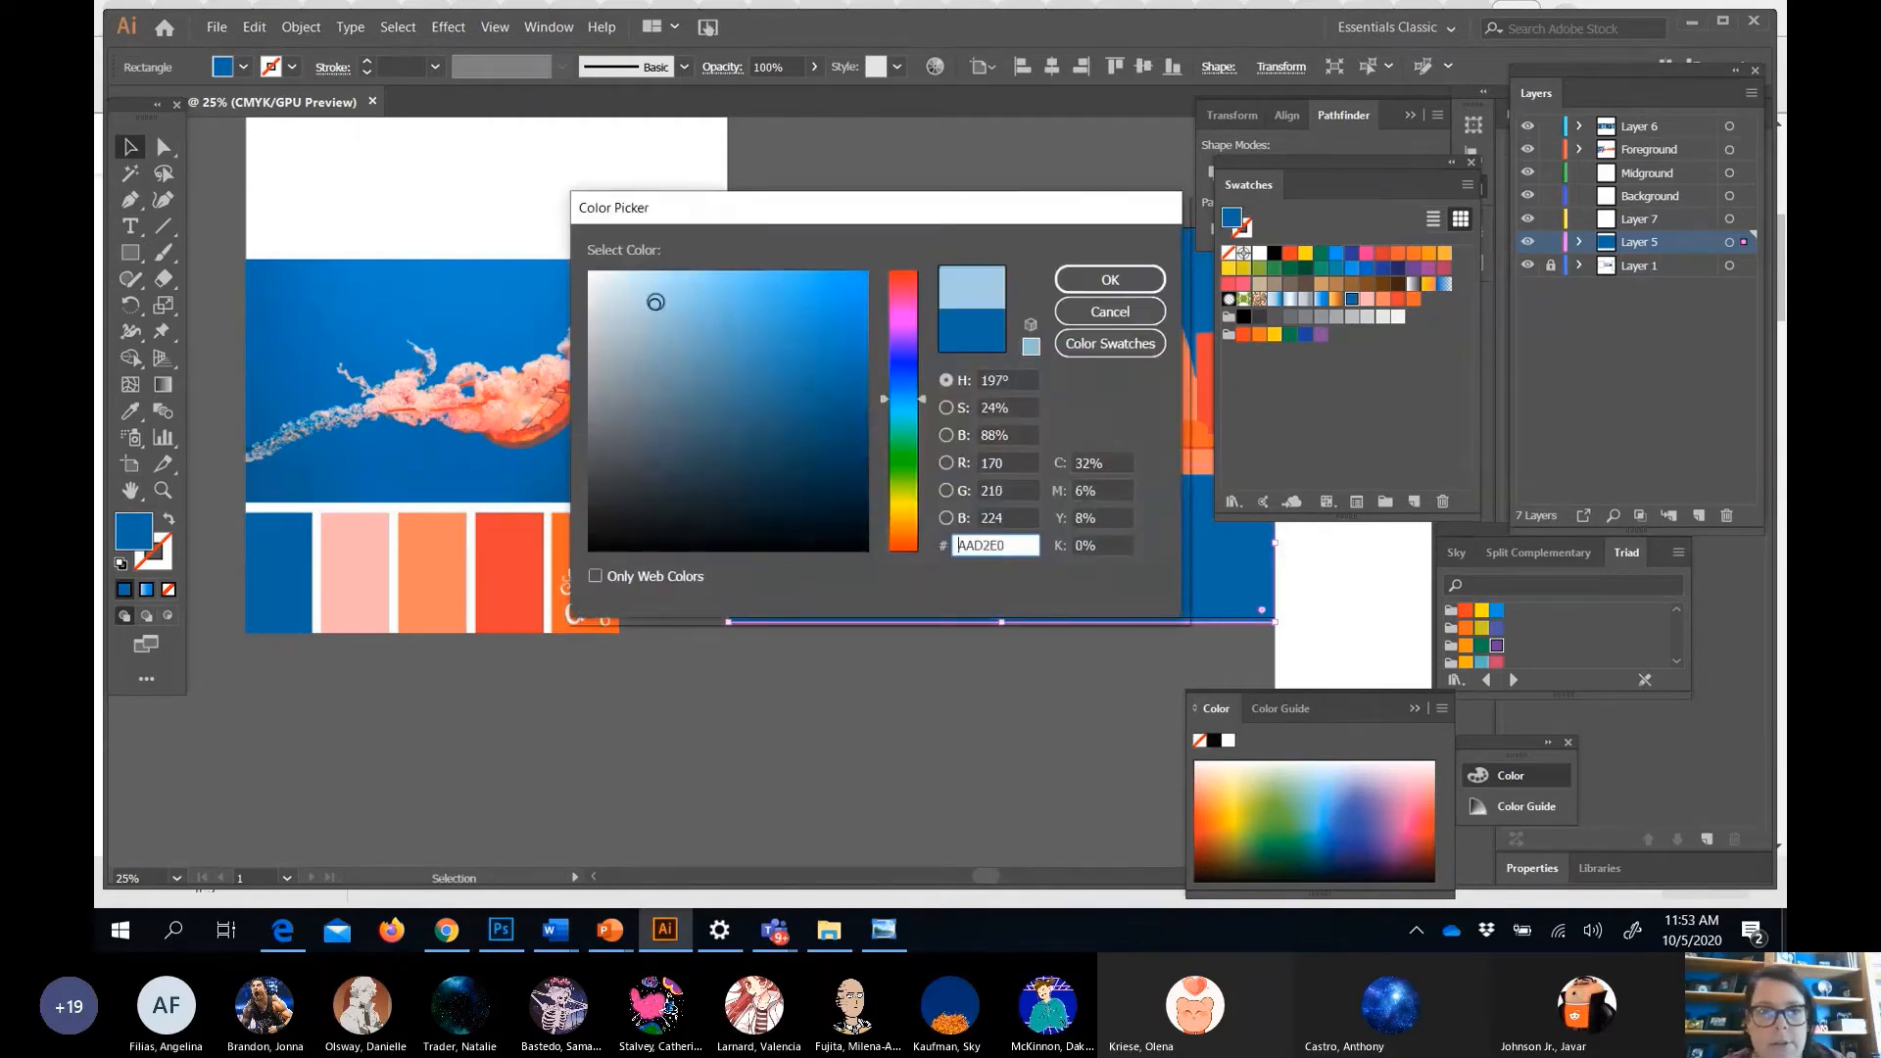
click(1077, 290)
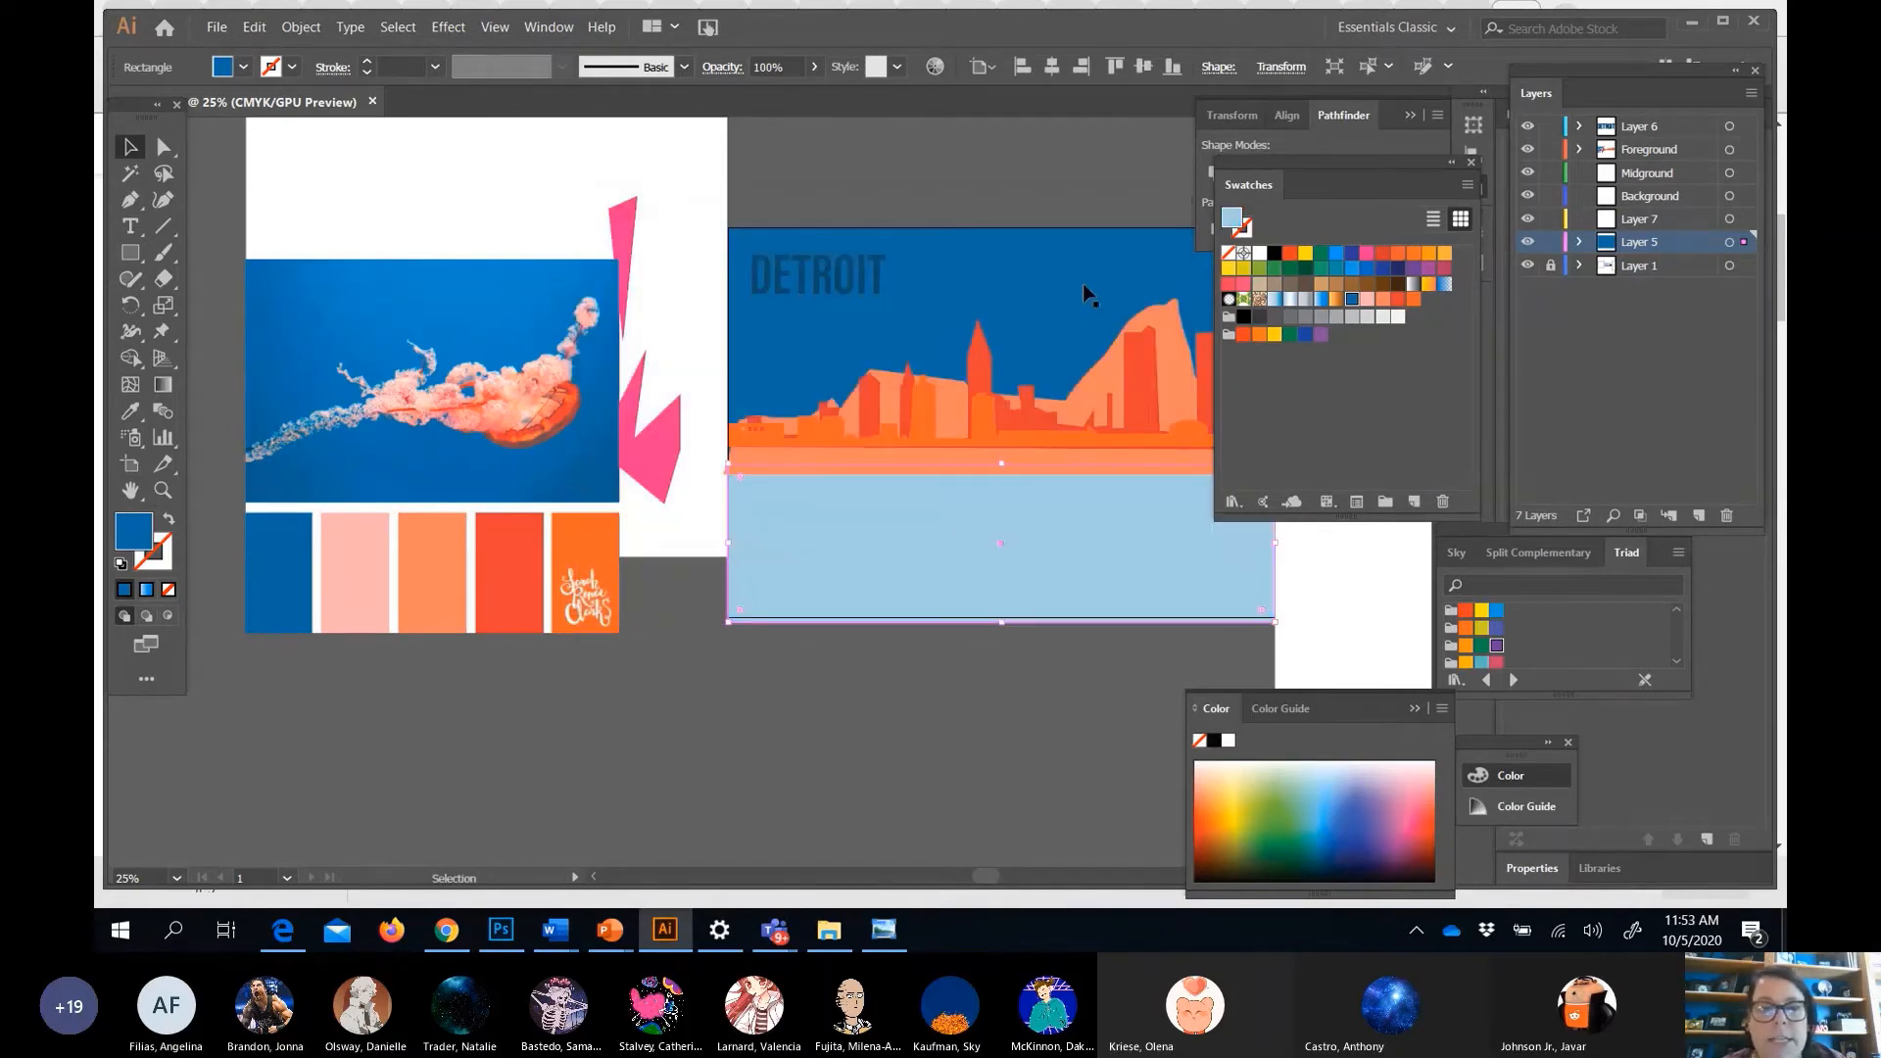
click(878, 702)
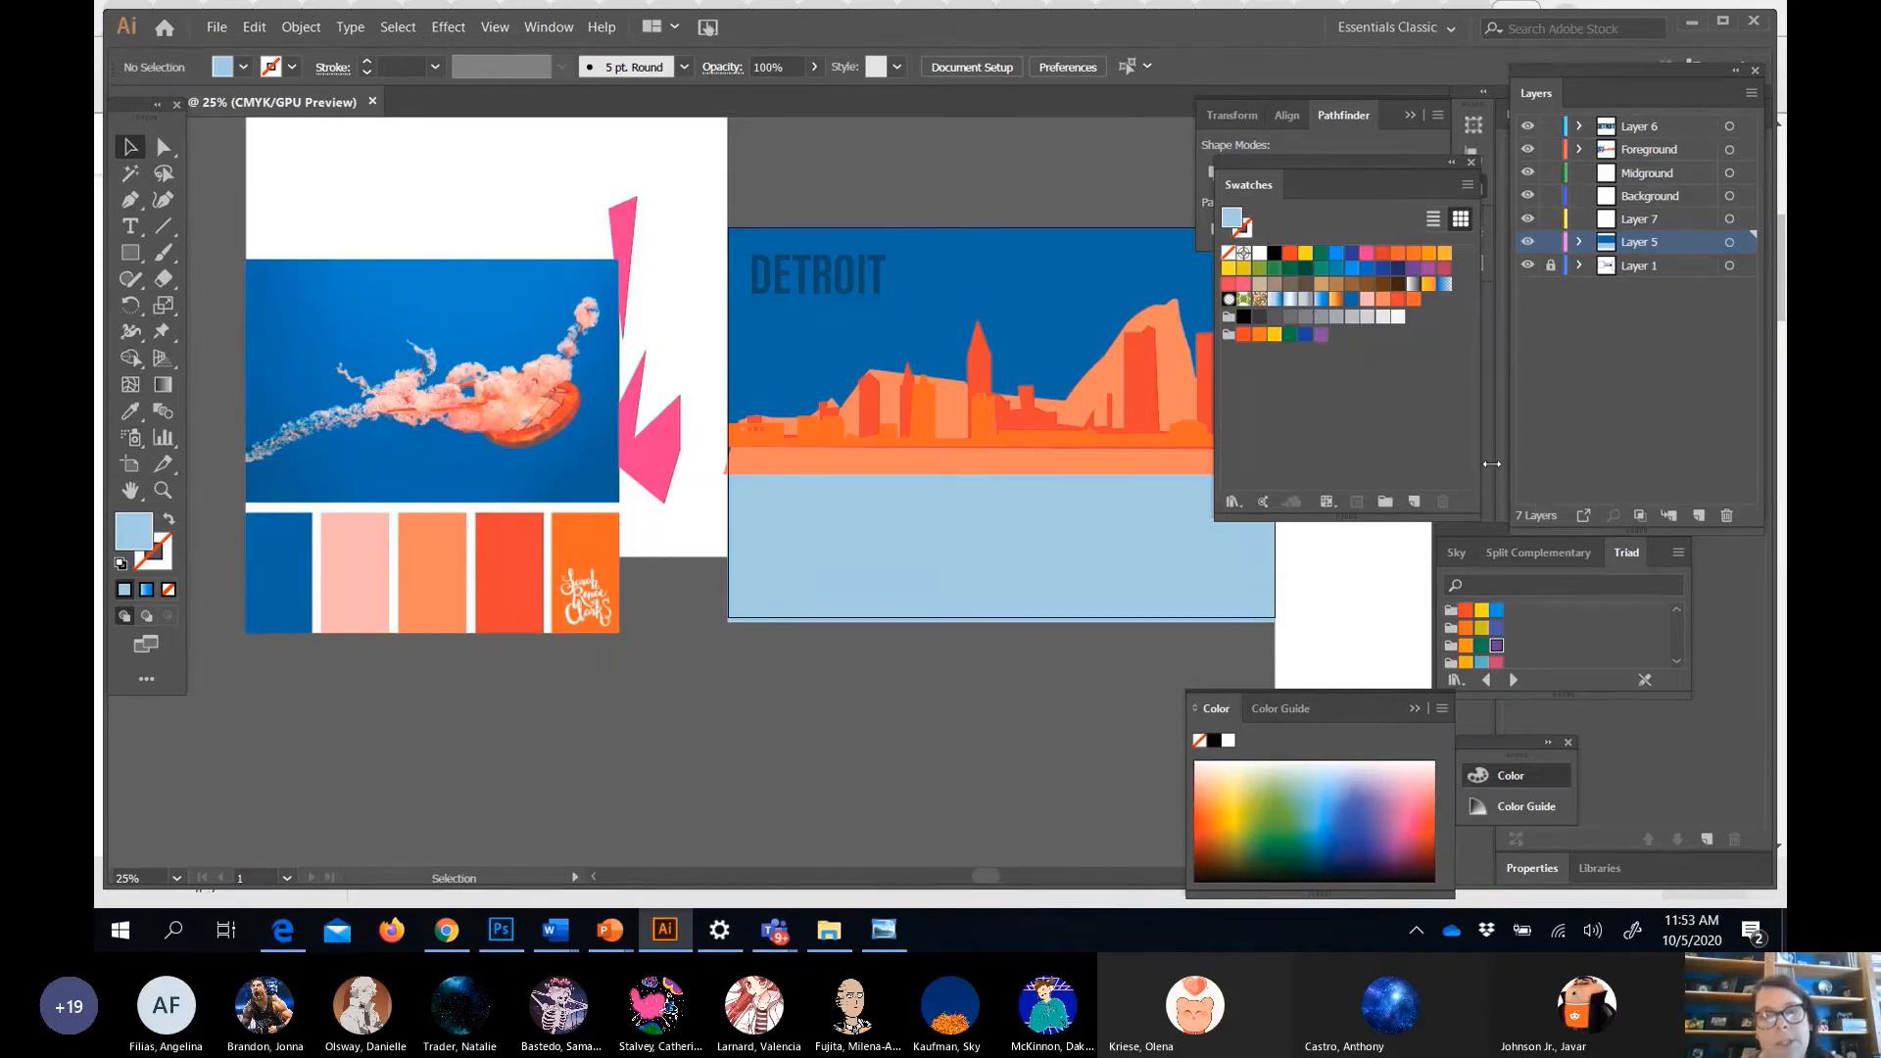
Move the Swatches panel and the document window so that the whole skyline artwork is uncovered.
drag(1370, 158, 1612, 157)
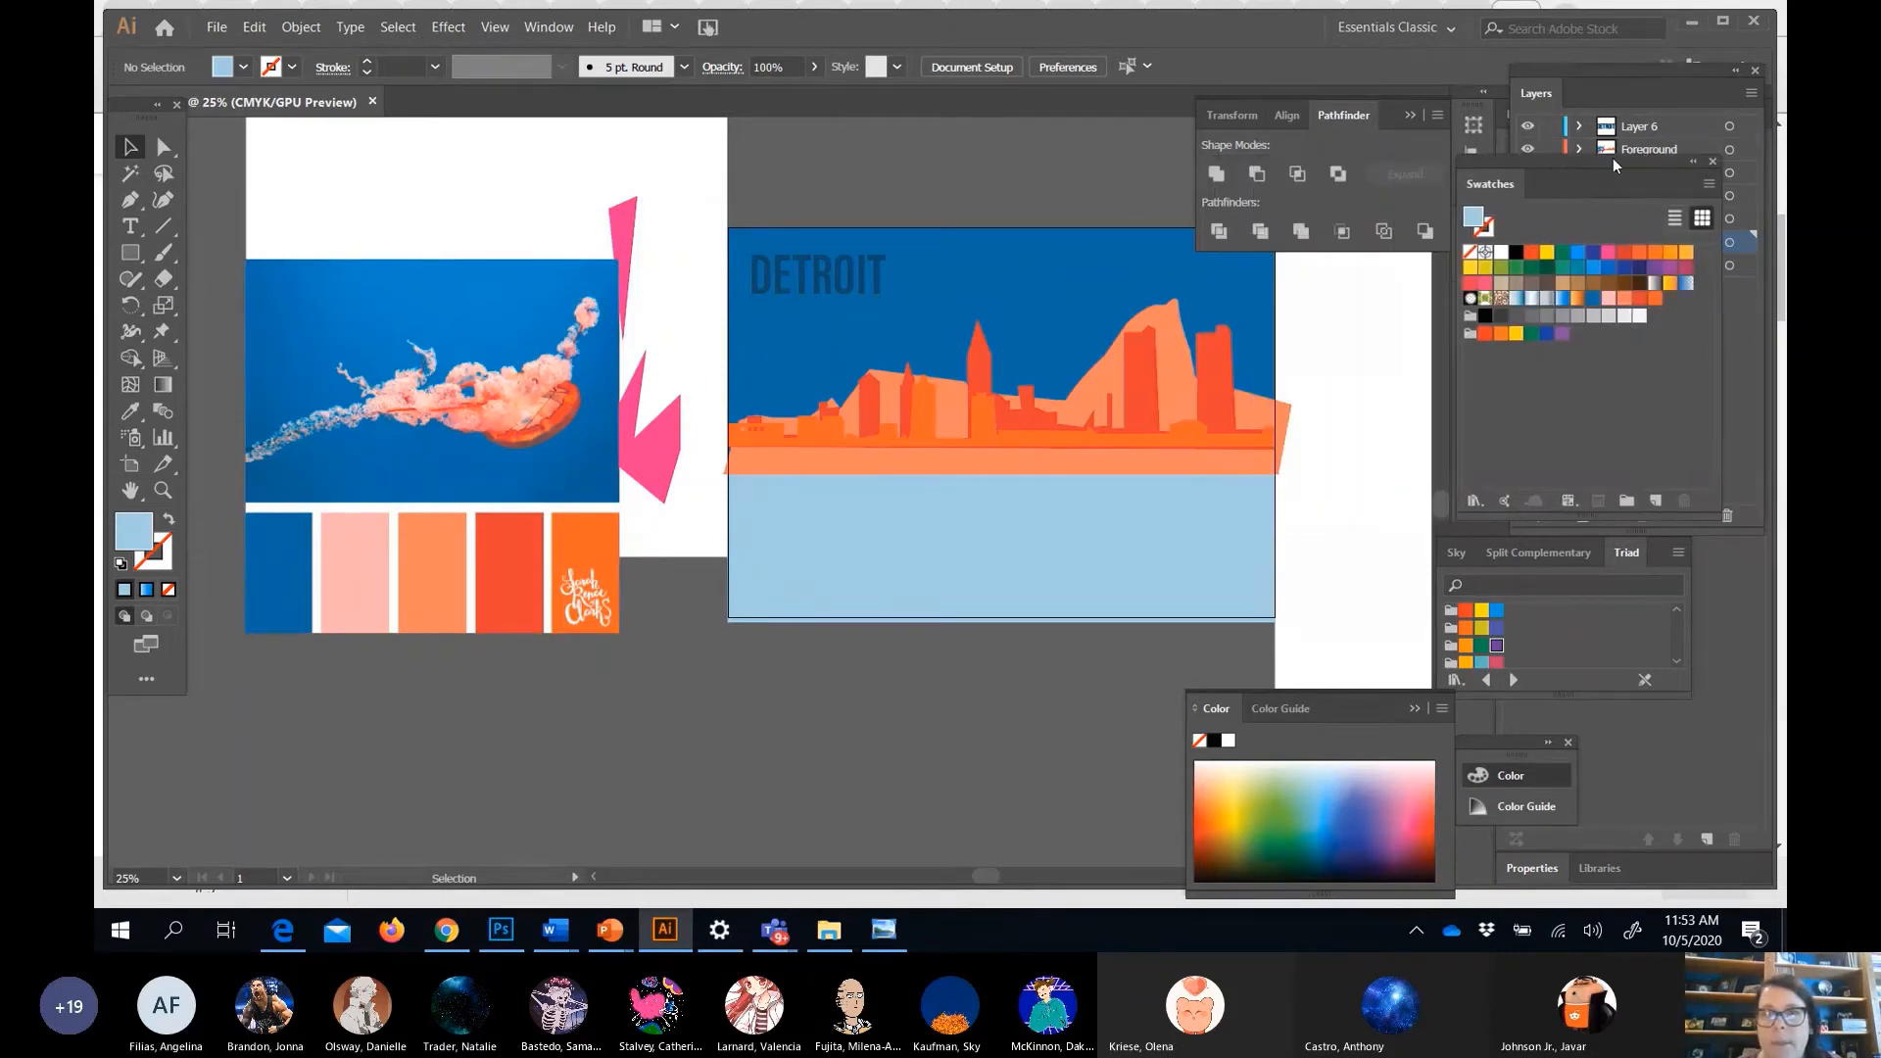
drag(1424, 96, 1338, 117)
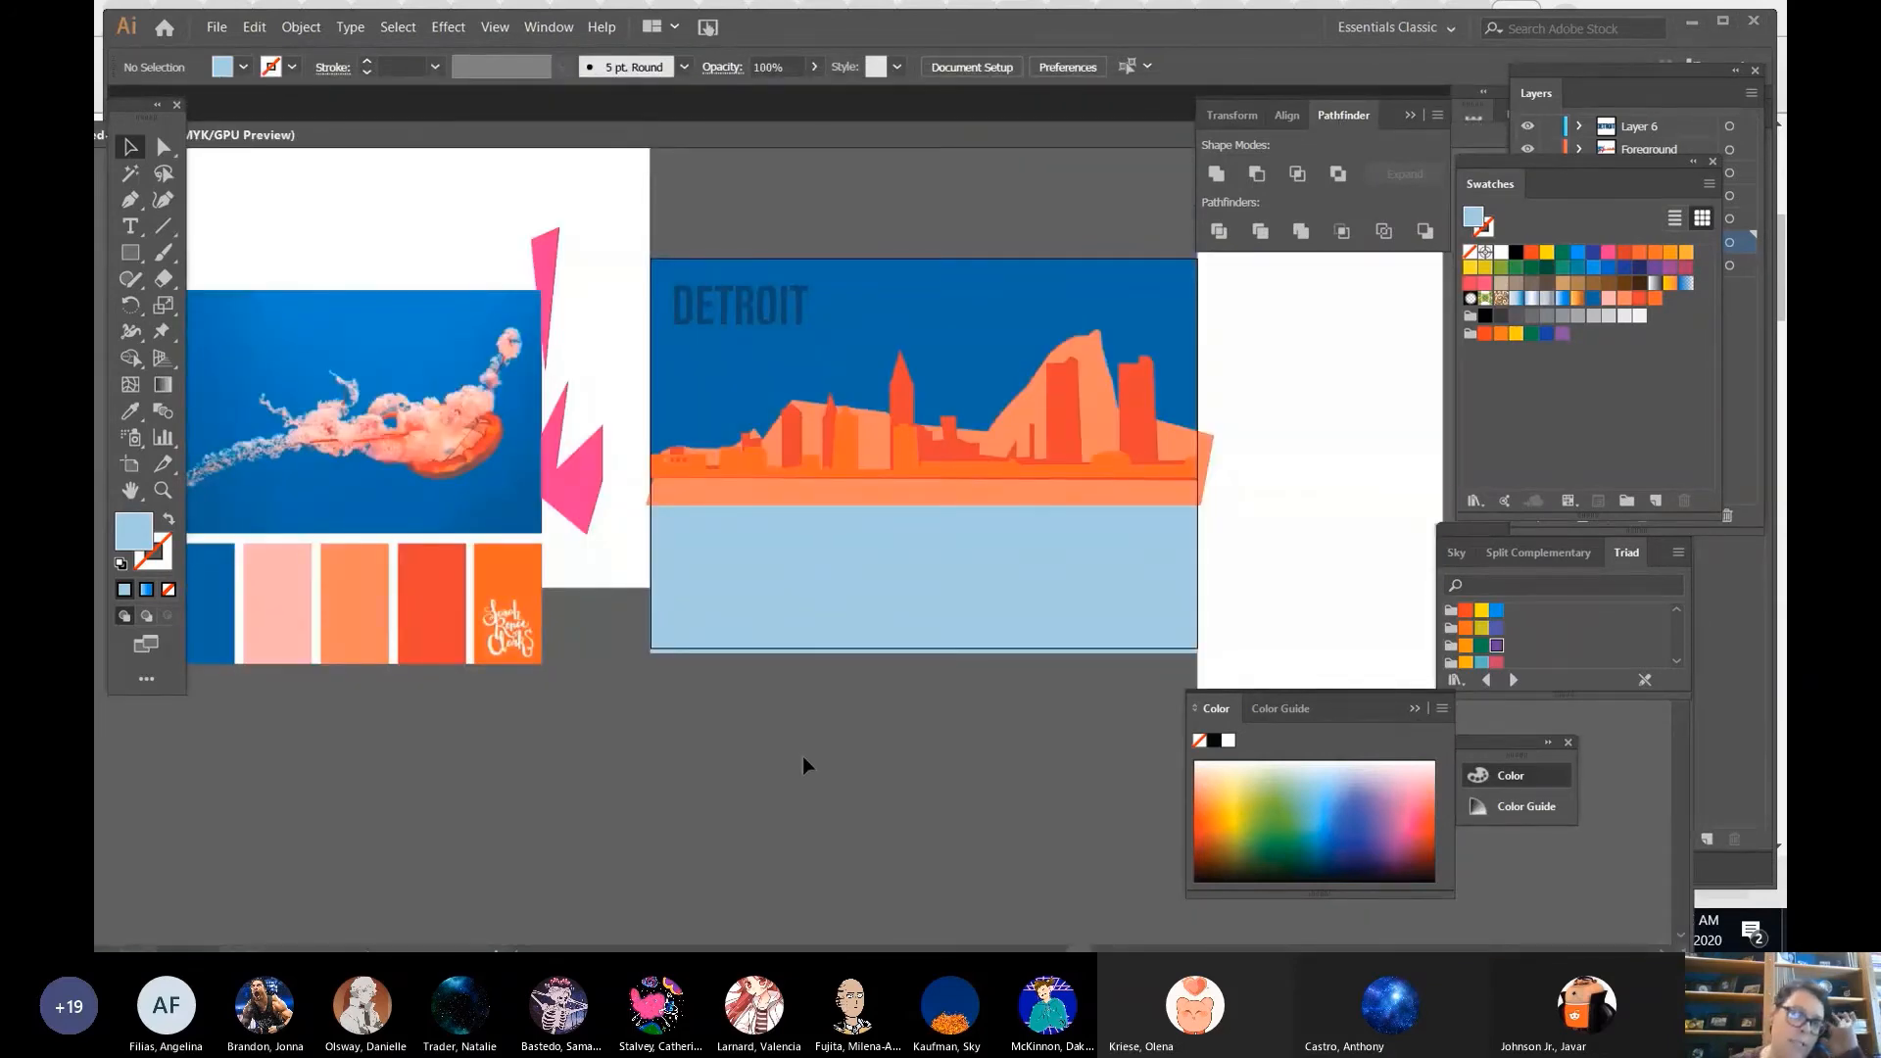
Shift the bright orange front buildings slightly upward on the skyline's base strip and clear the selection.
click(893, 479)
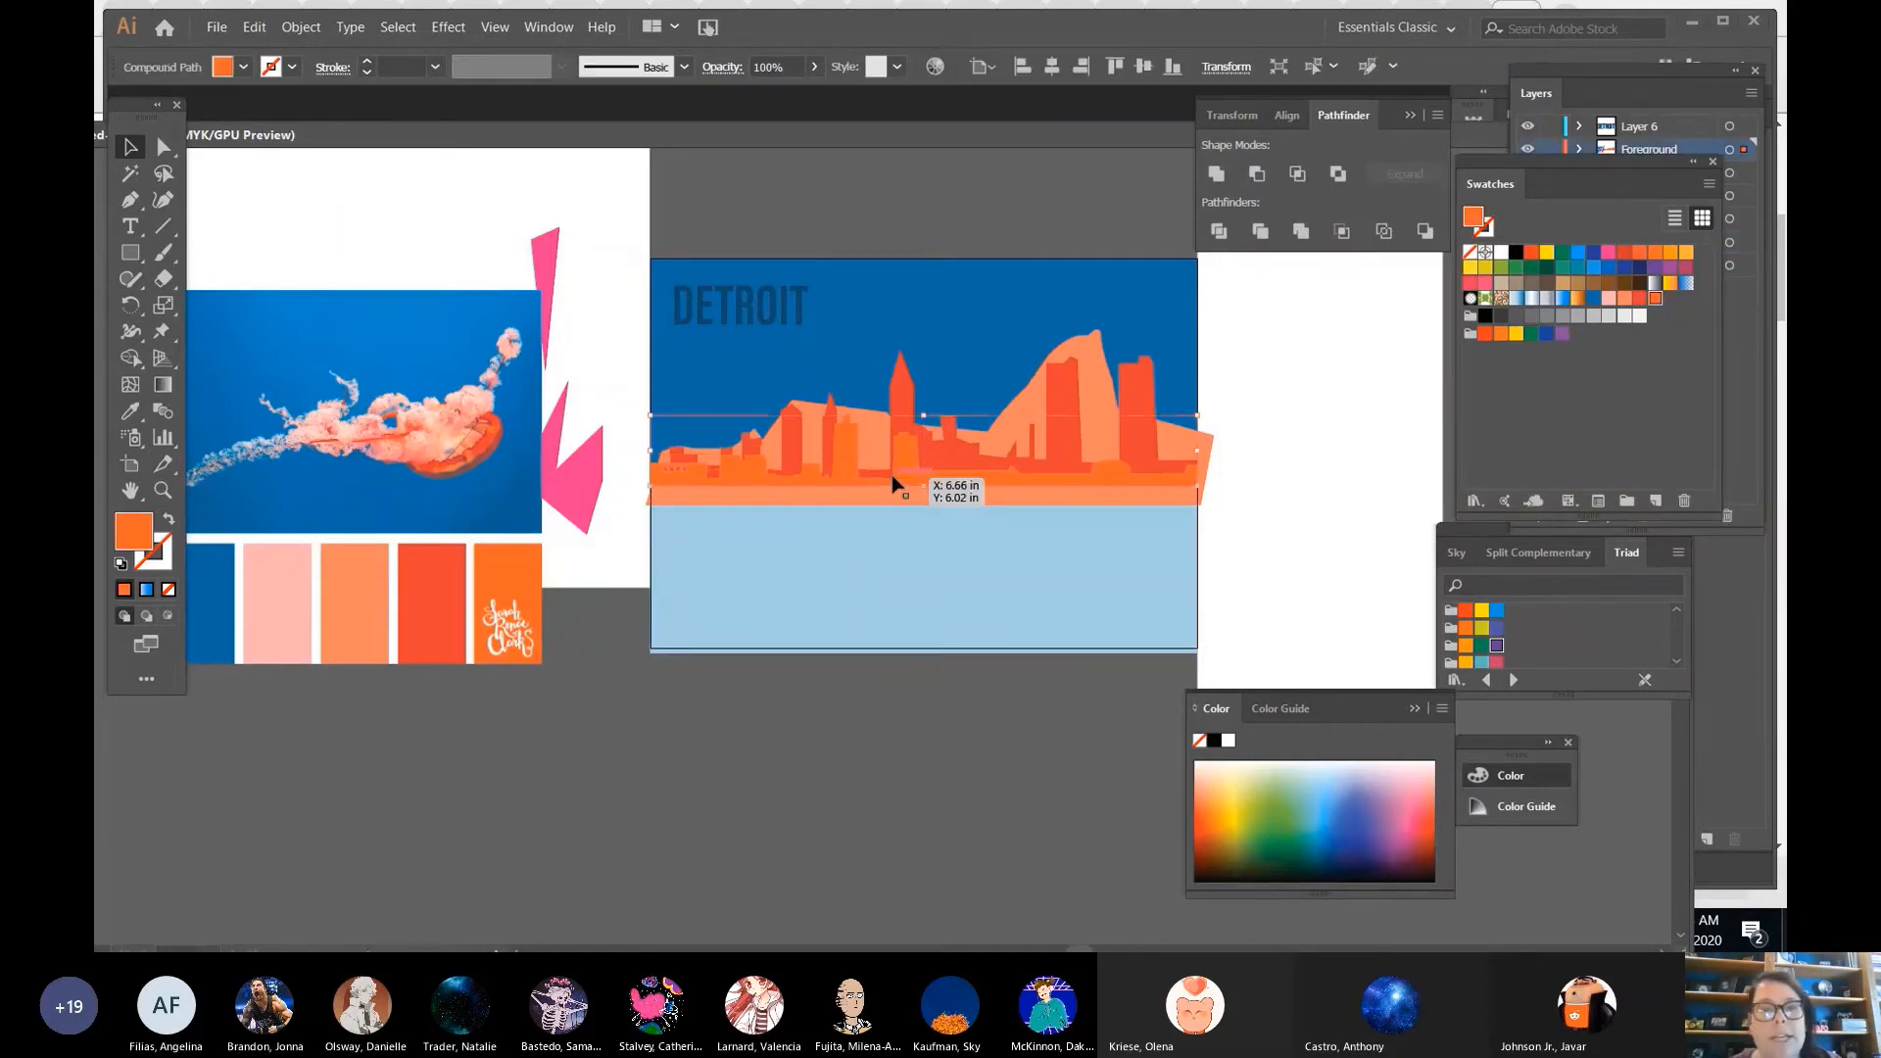
drag(892, 480, 892, 473)
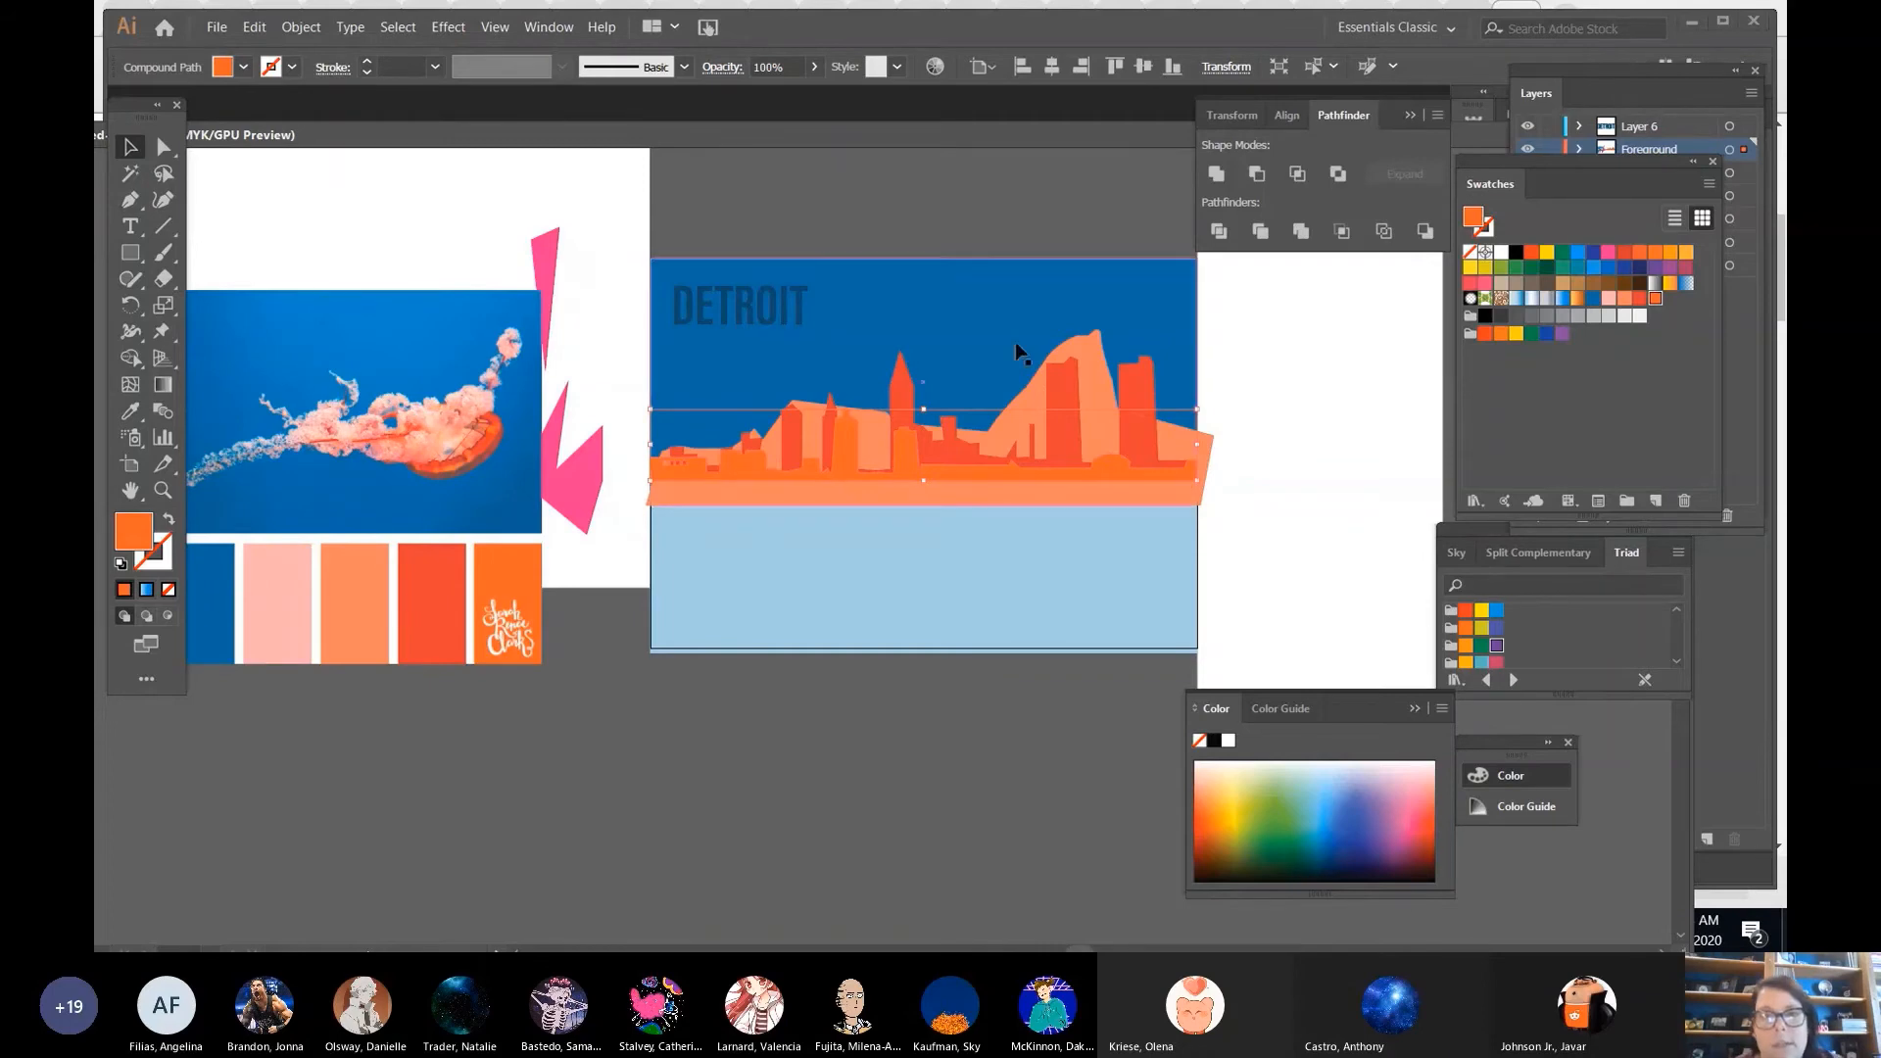
click(1092, 351)
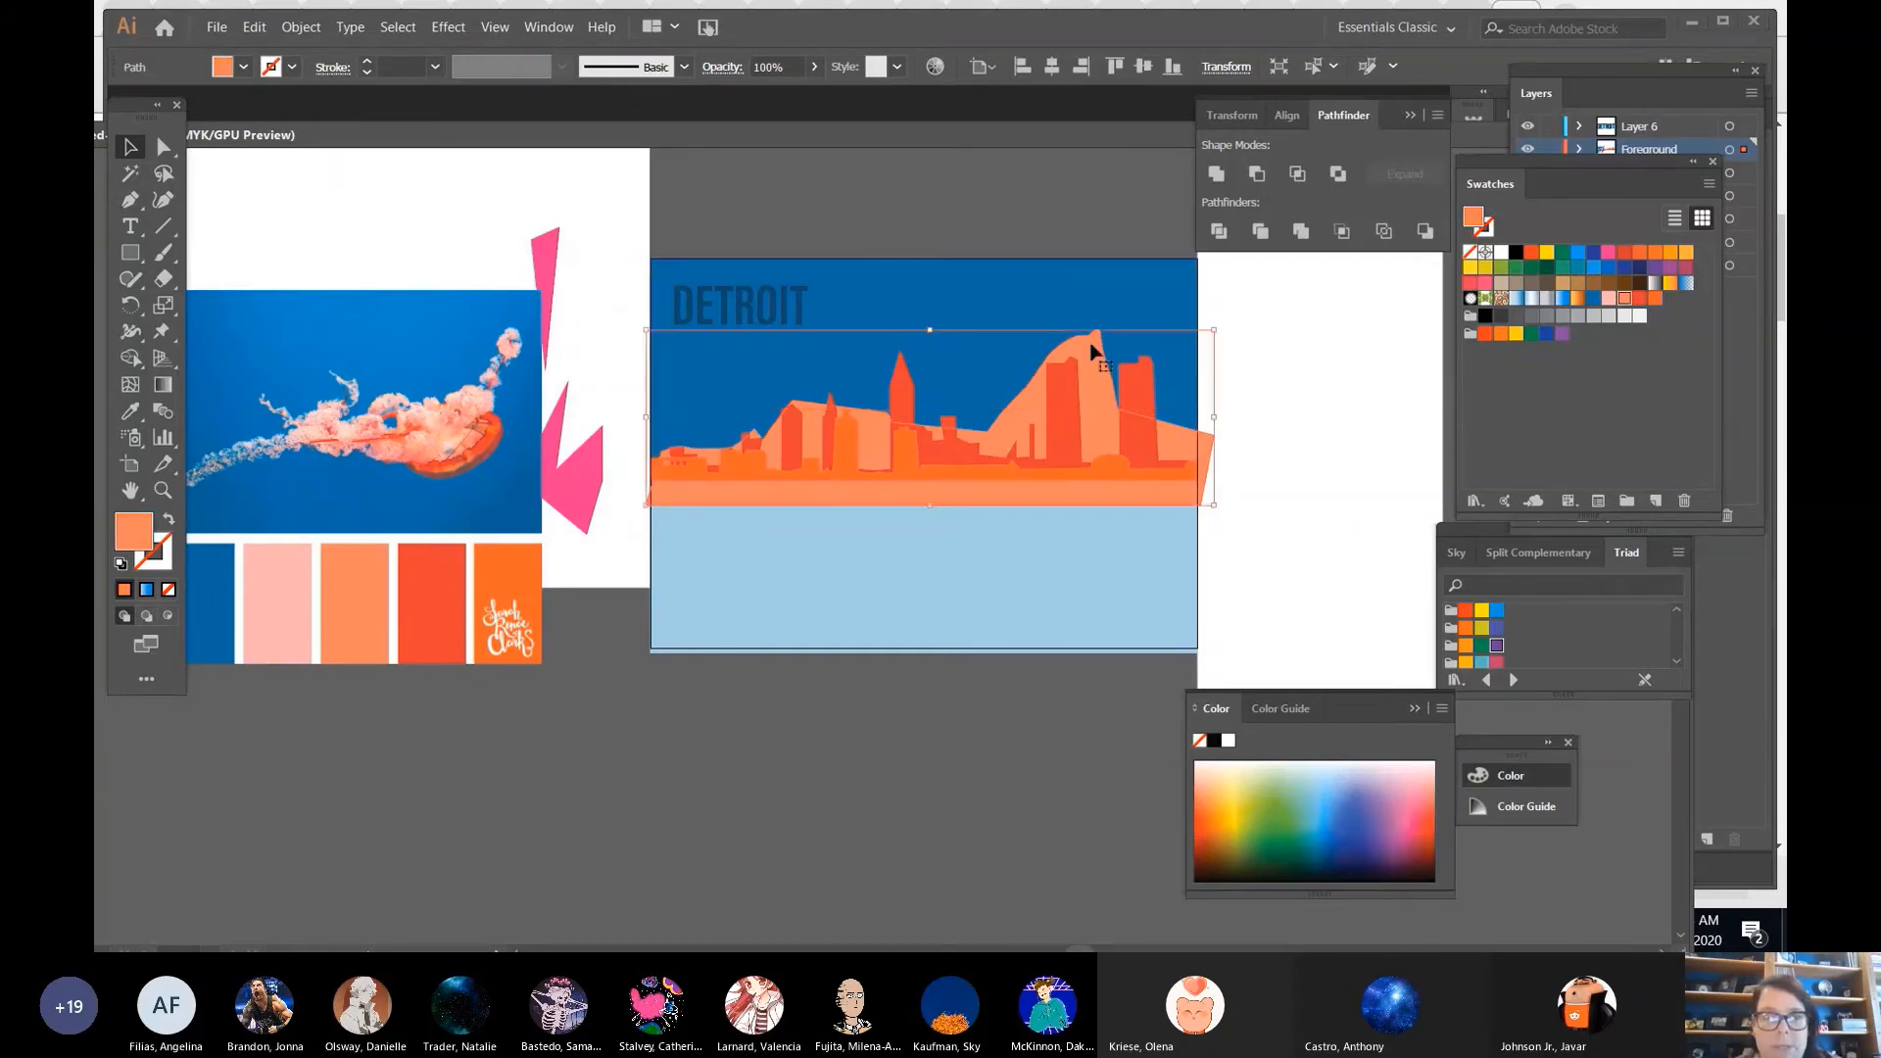
click(875, 730)
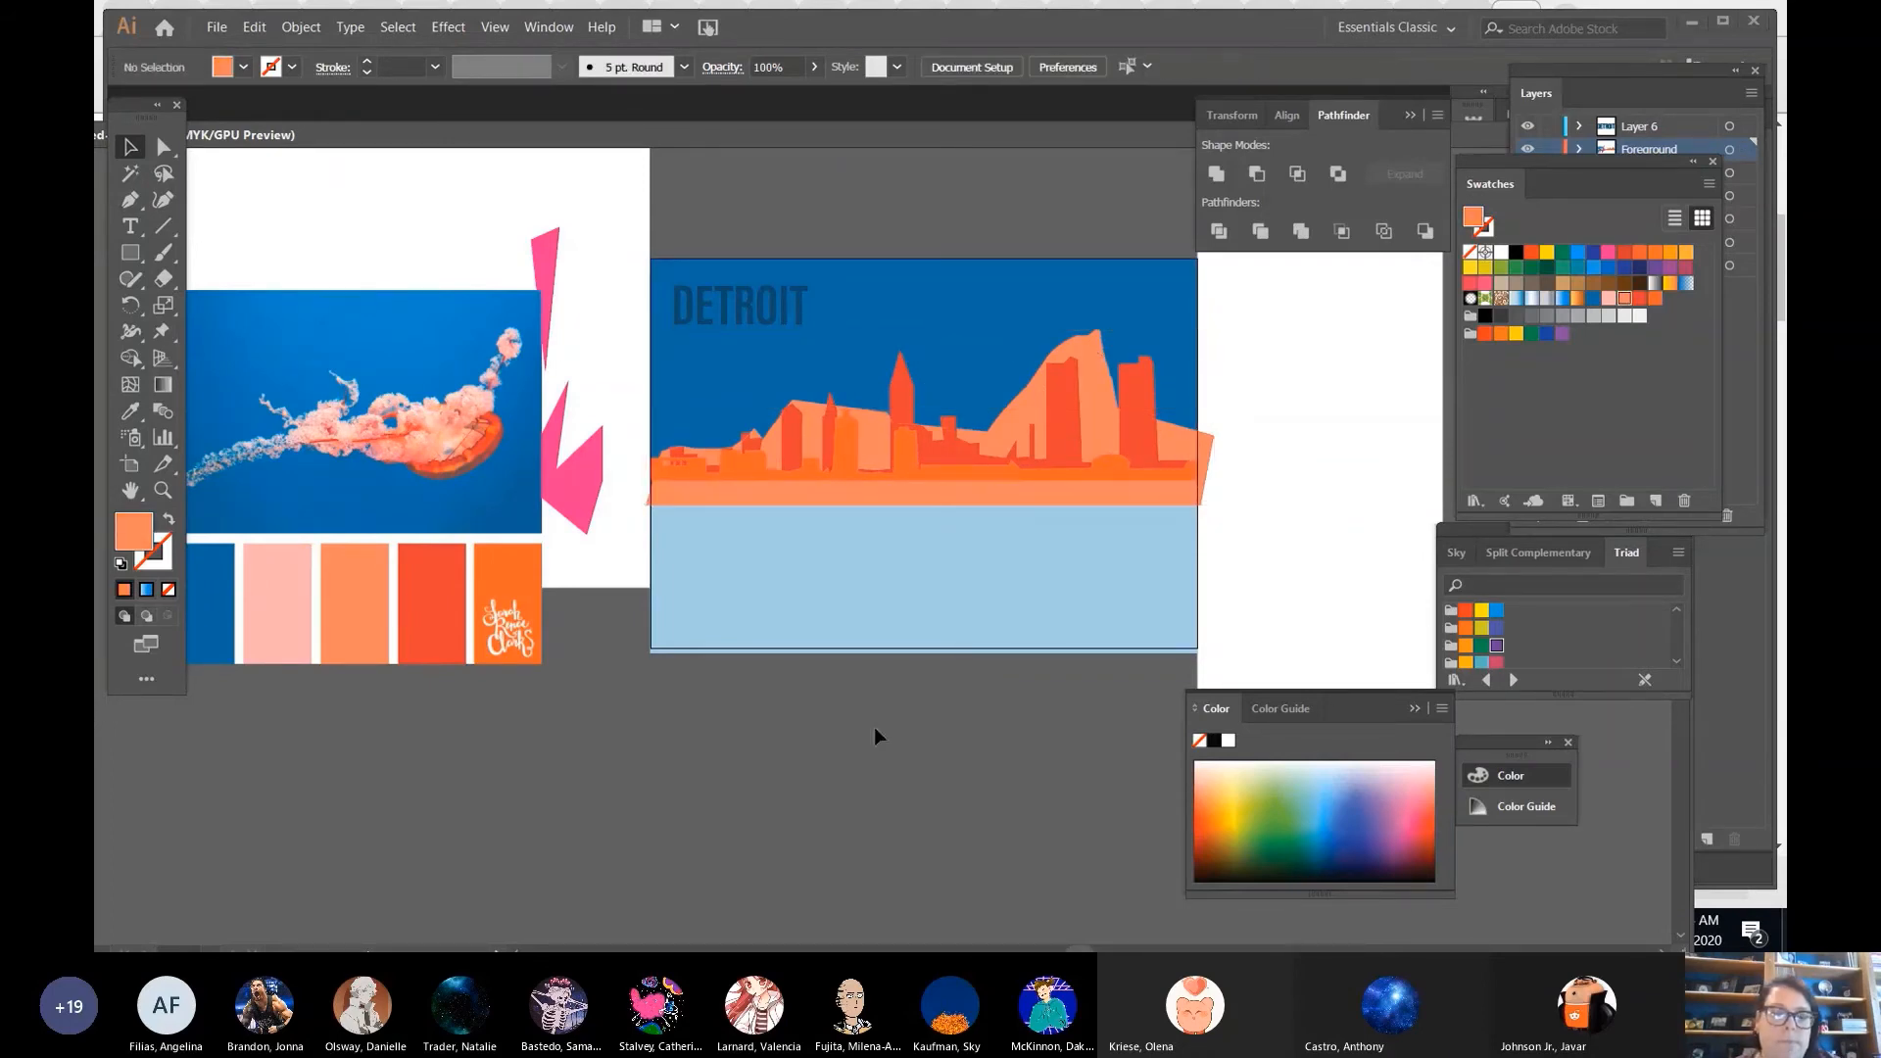
Recolour the DETROIT title with the light blue sampled from the water rectangle using the Eyedropper, and clear the selection.
click(773, 305)
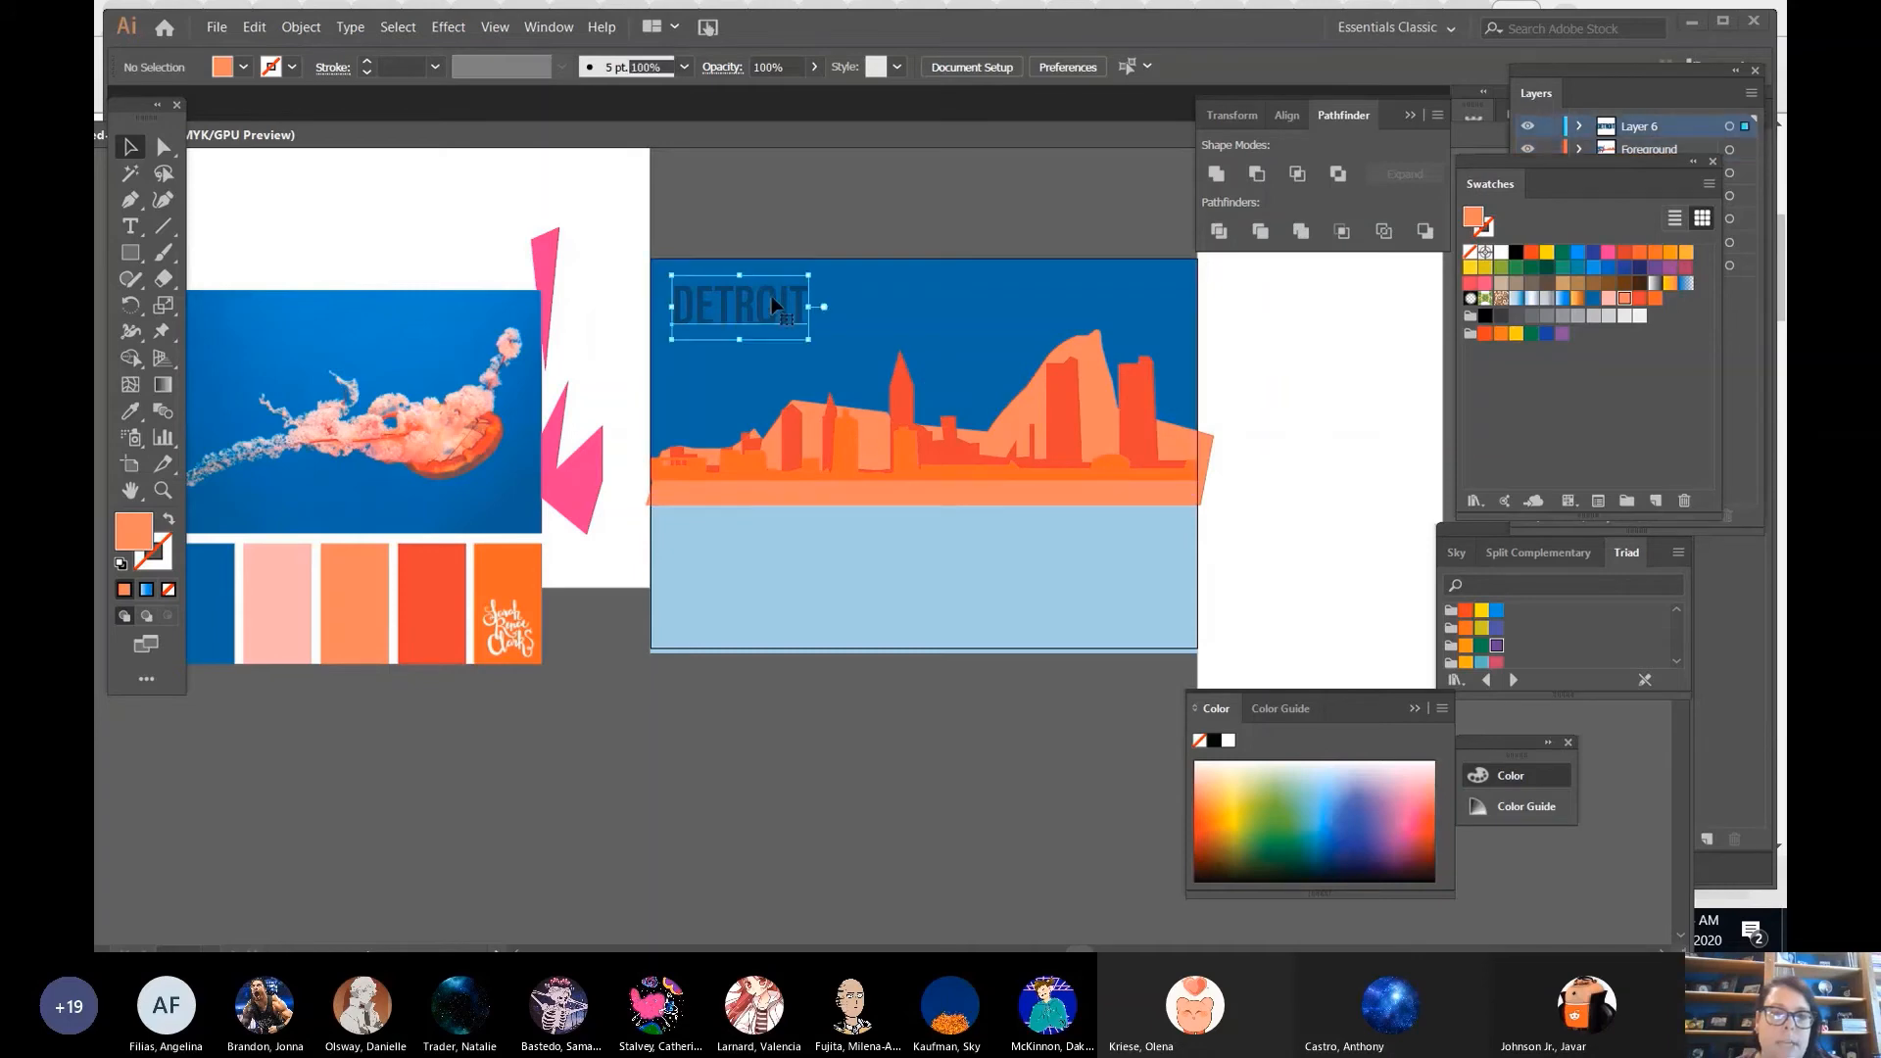
double_click(1471, 215)
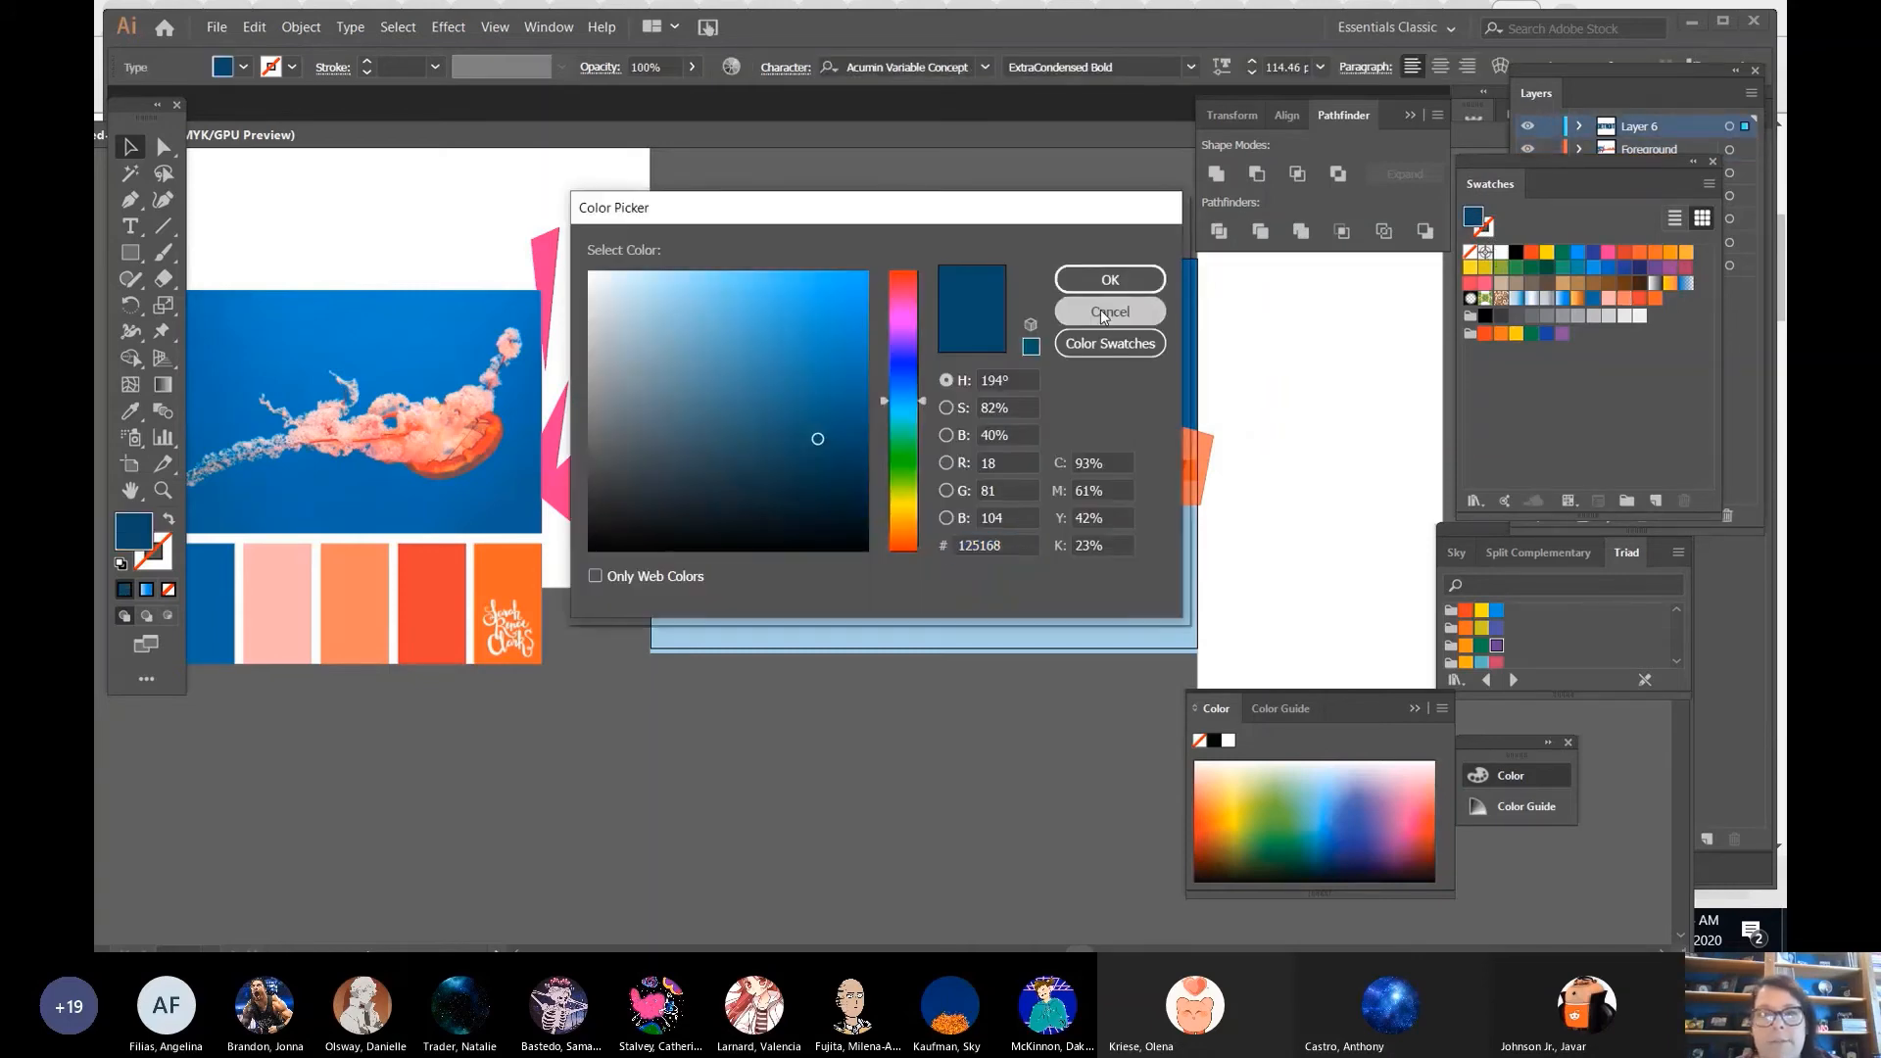
click(1104, 314)
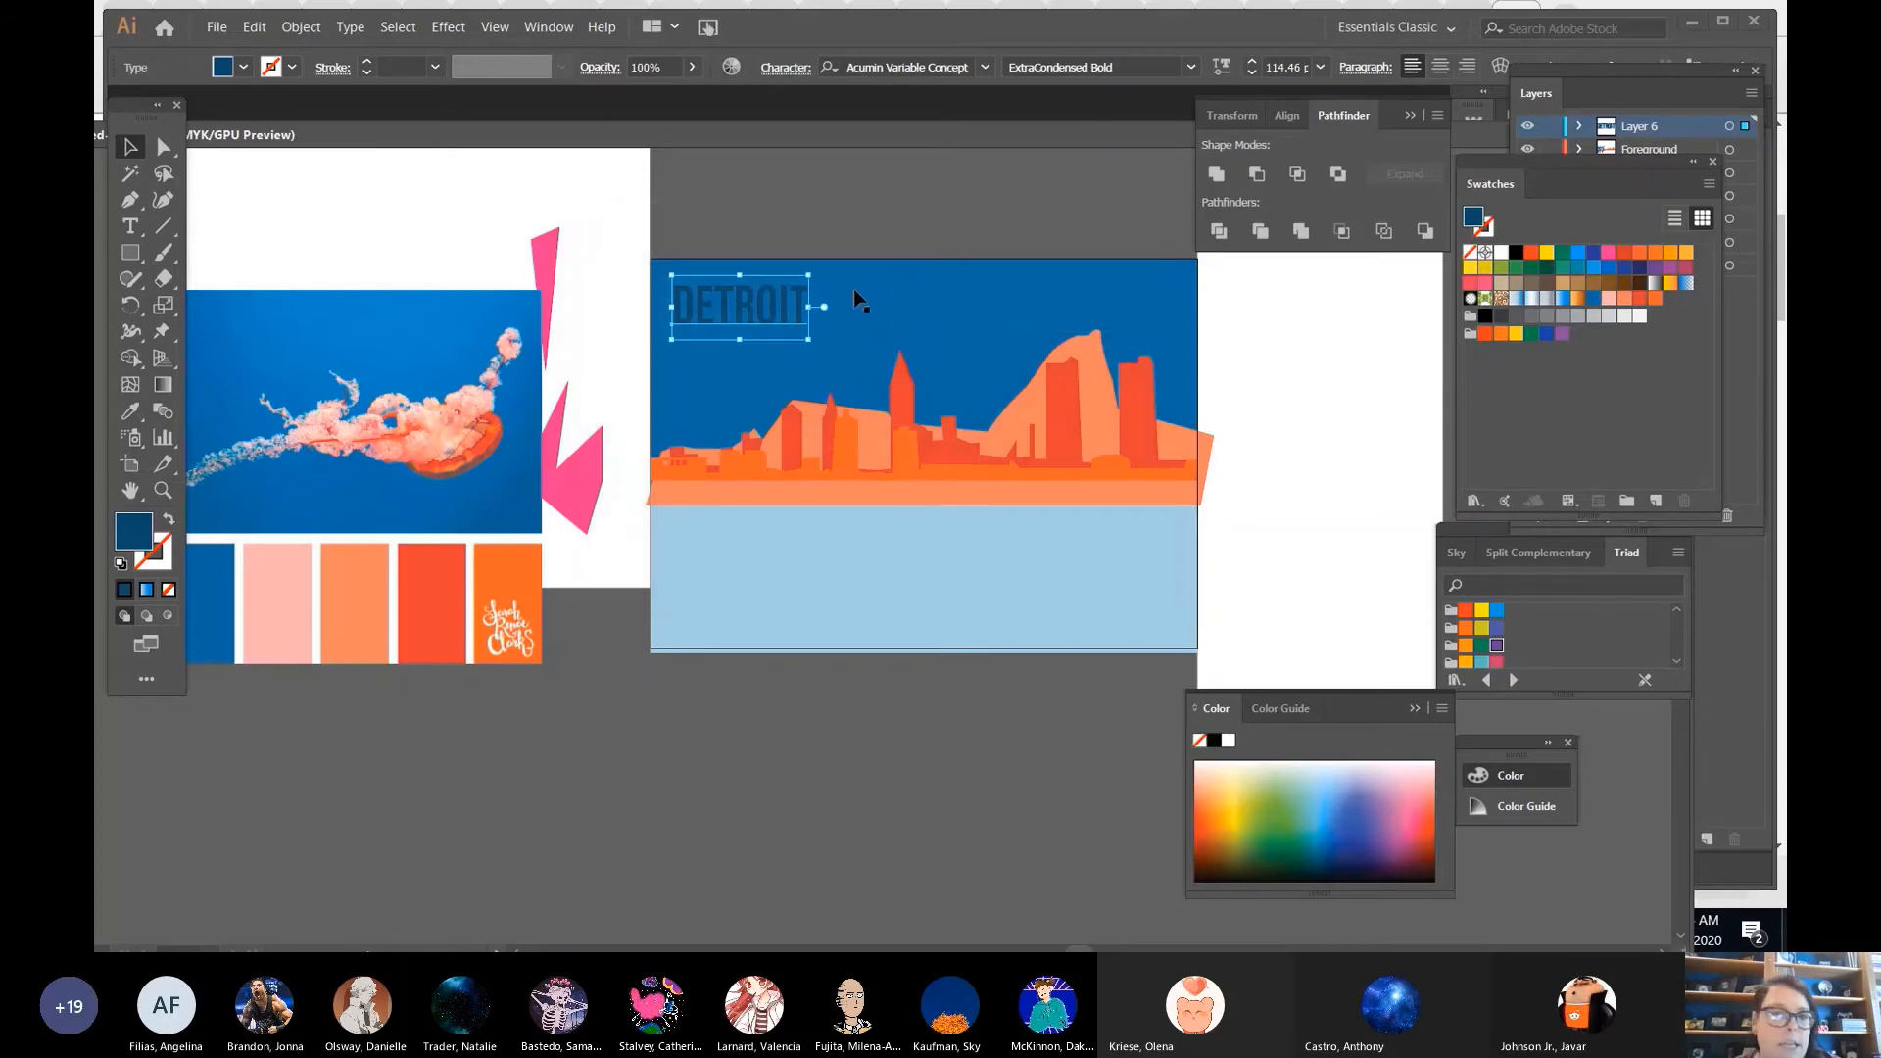
click(136, 414)
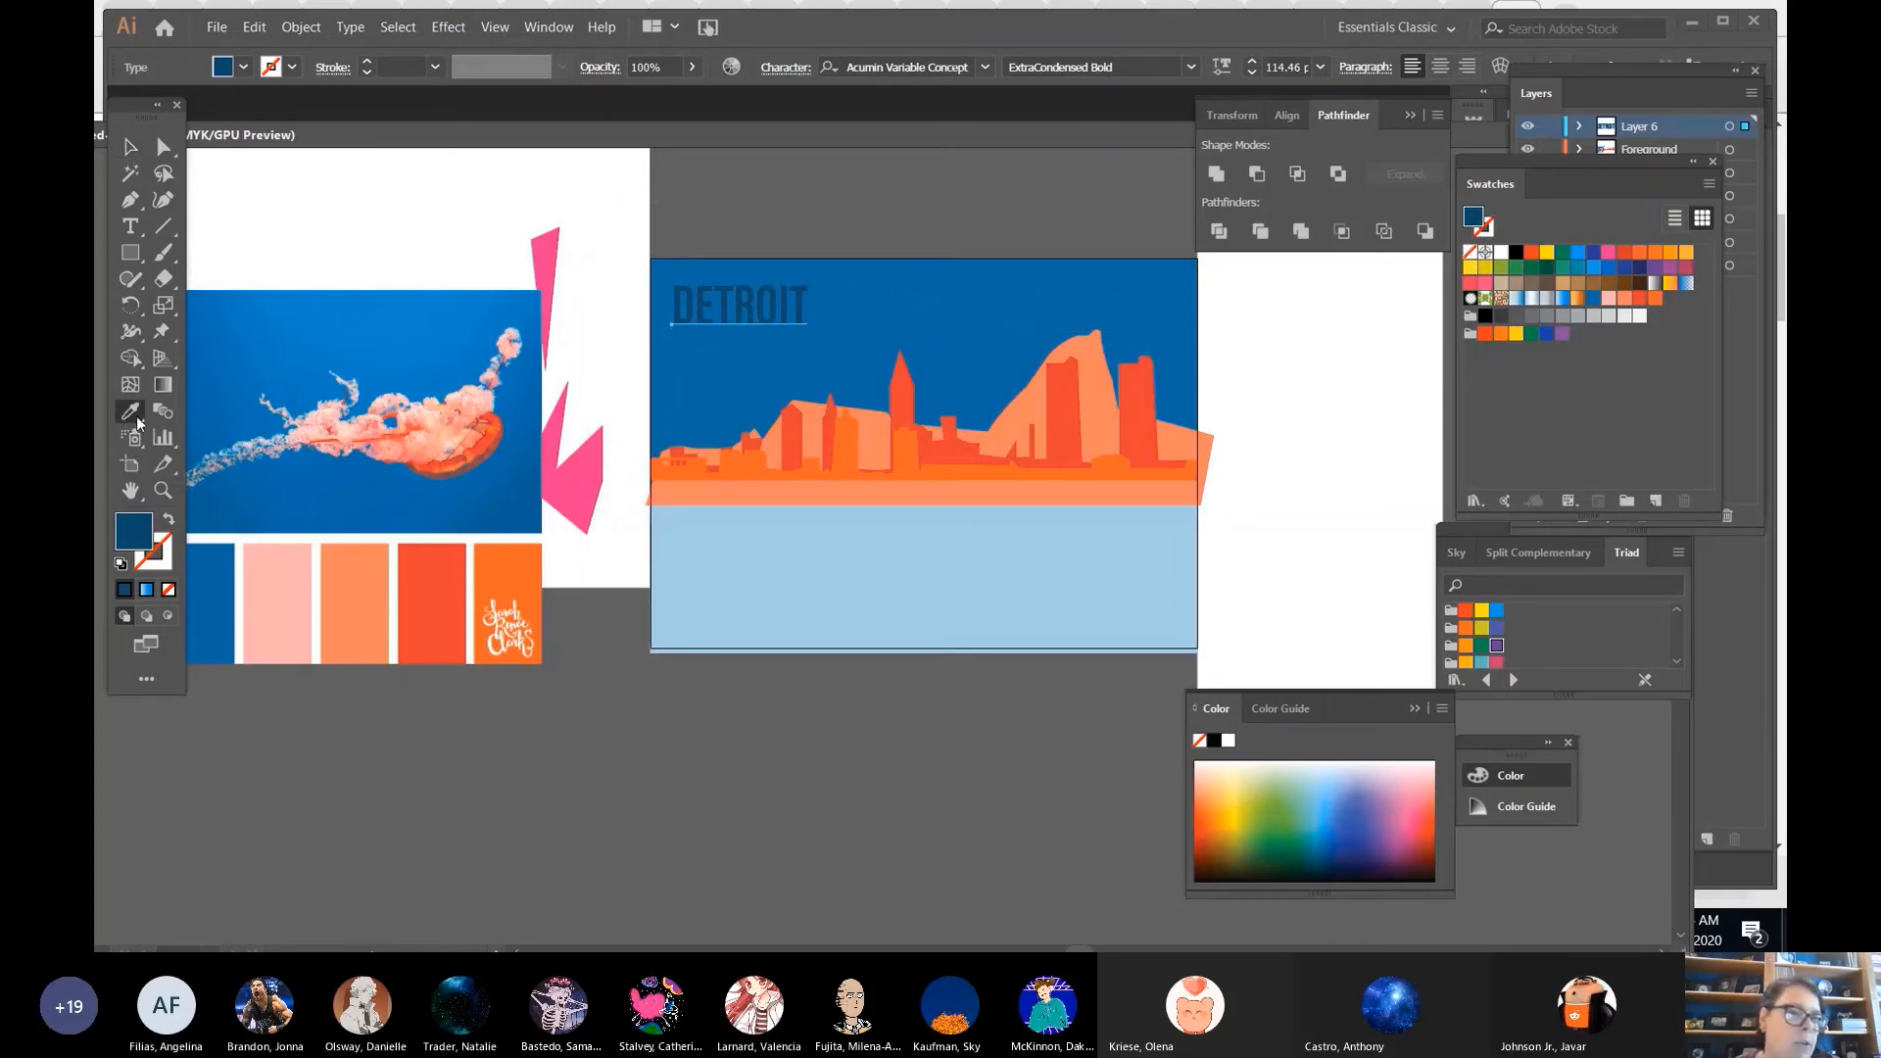
click(800, 557)
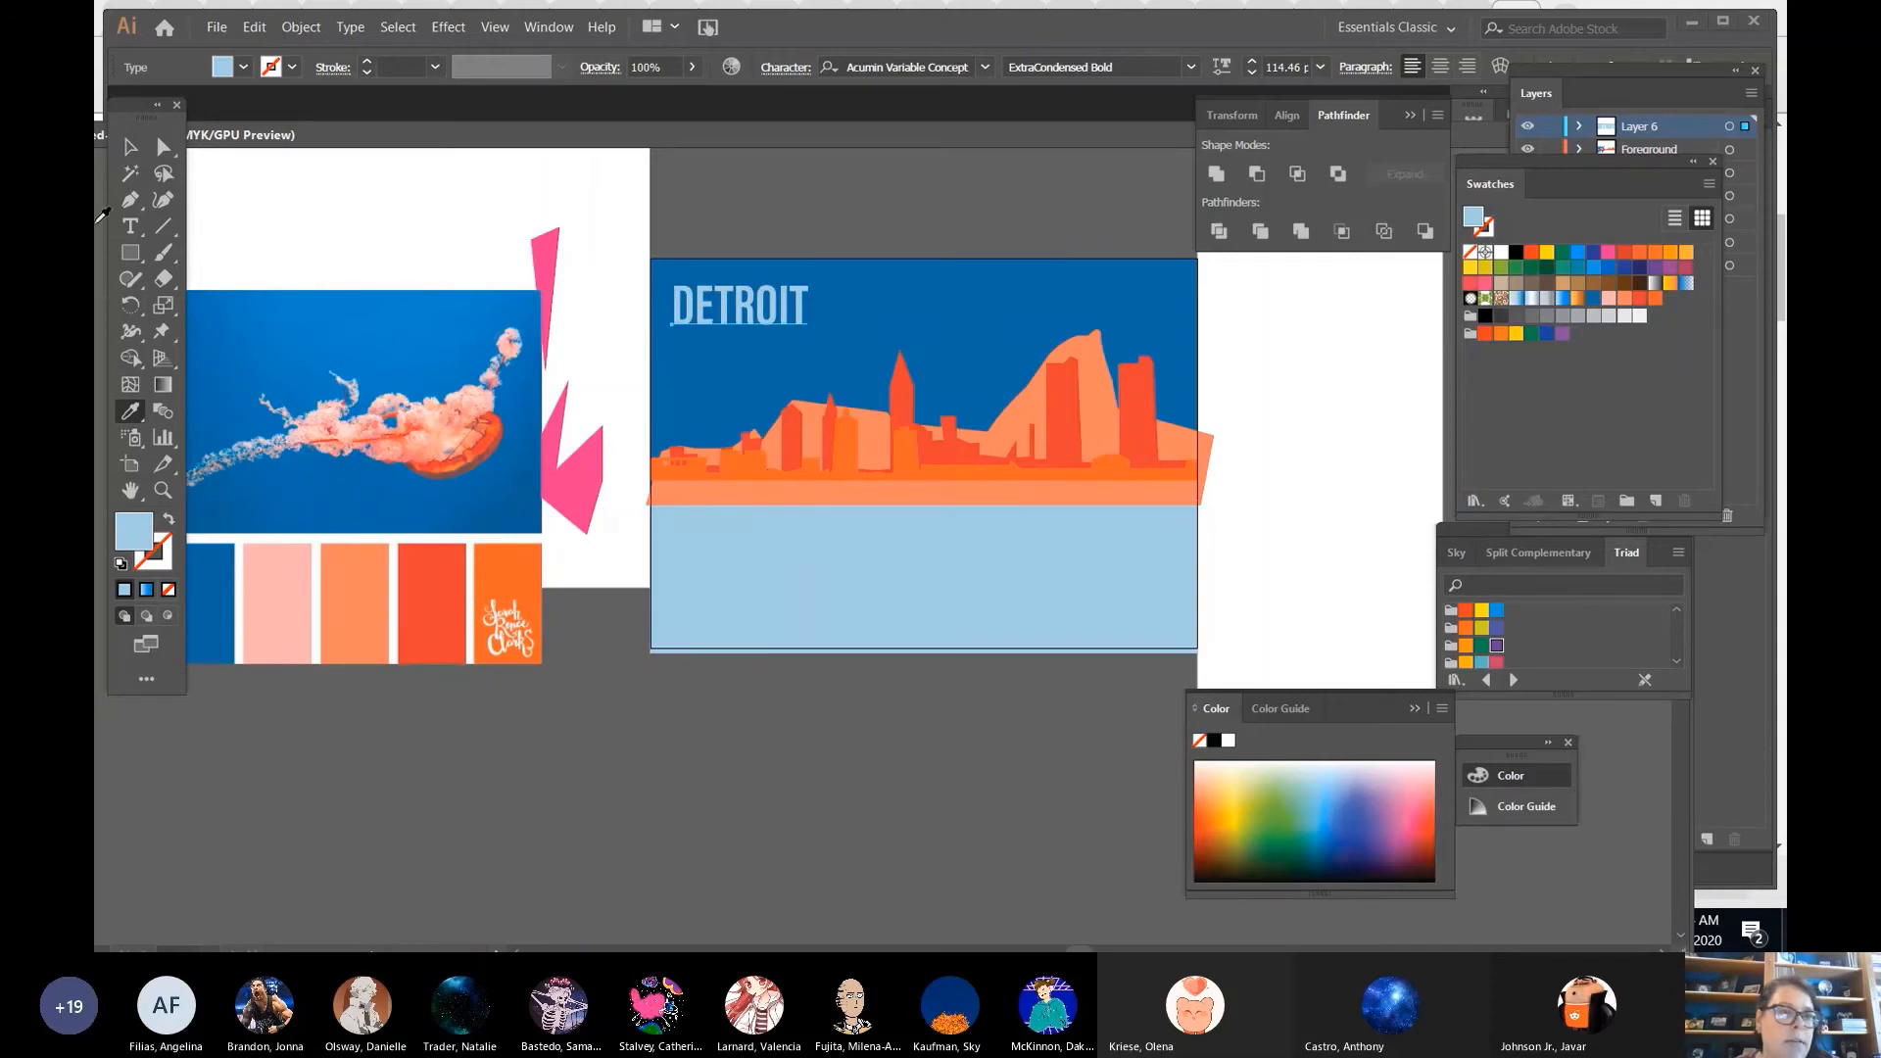
click(130, 147)
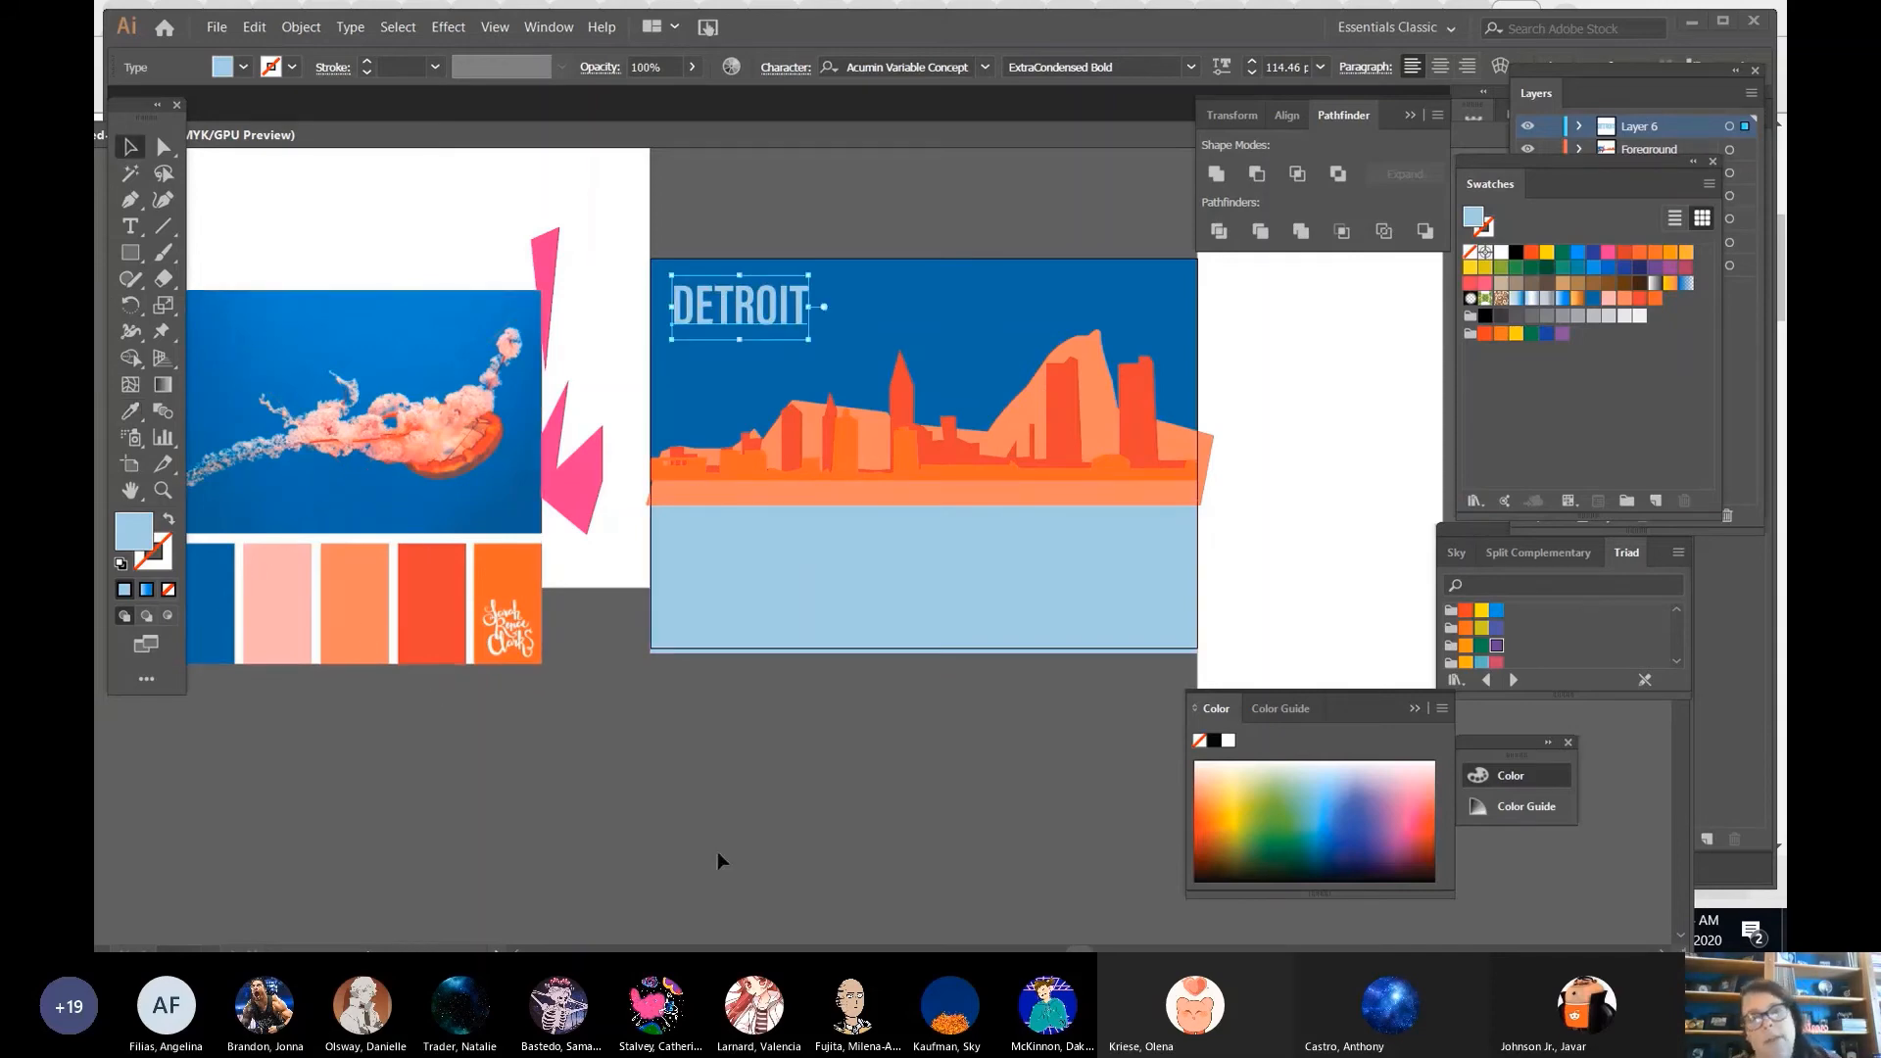
click(843, 766)
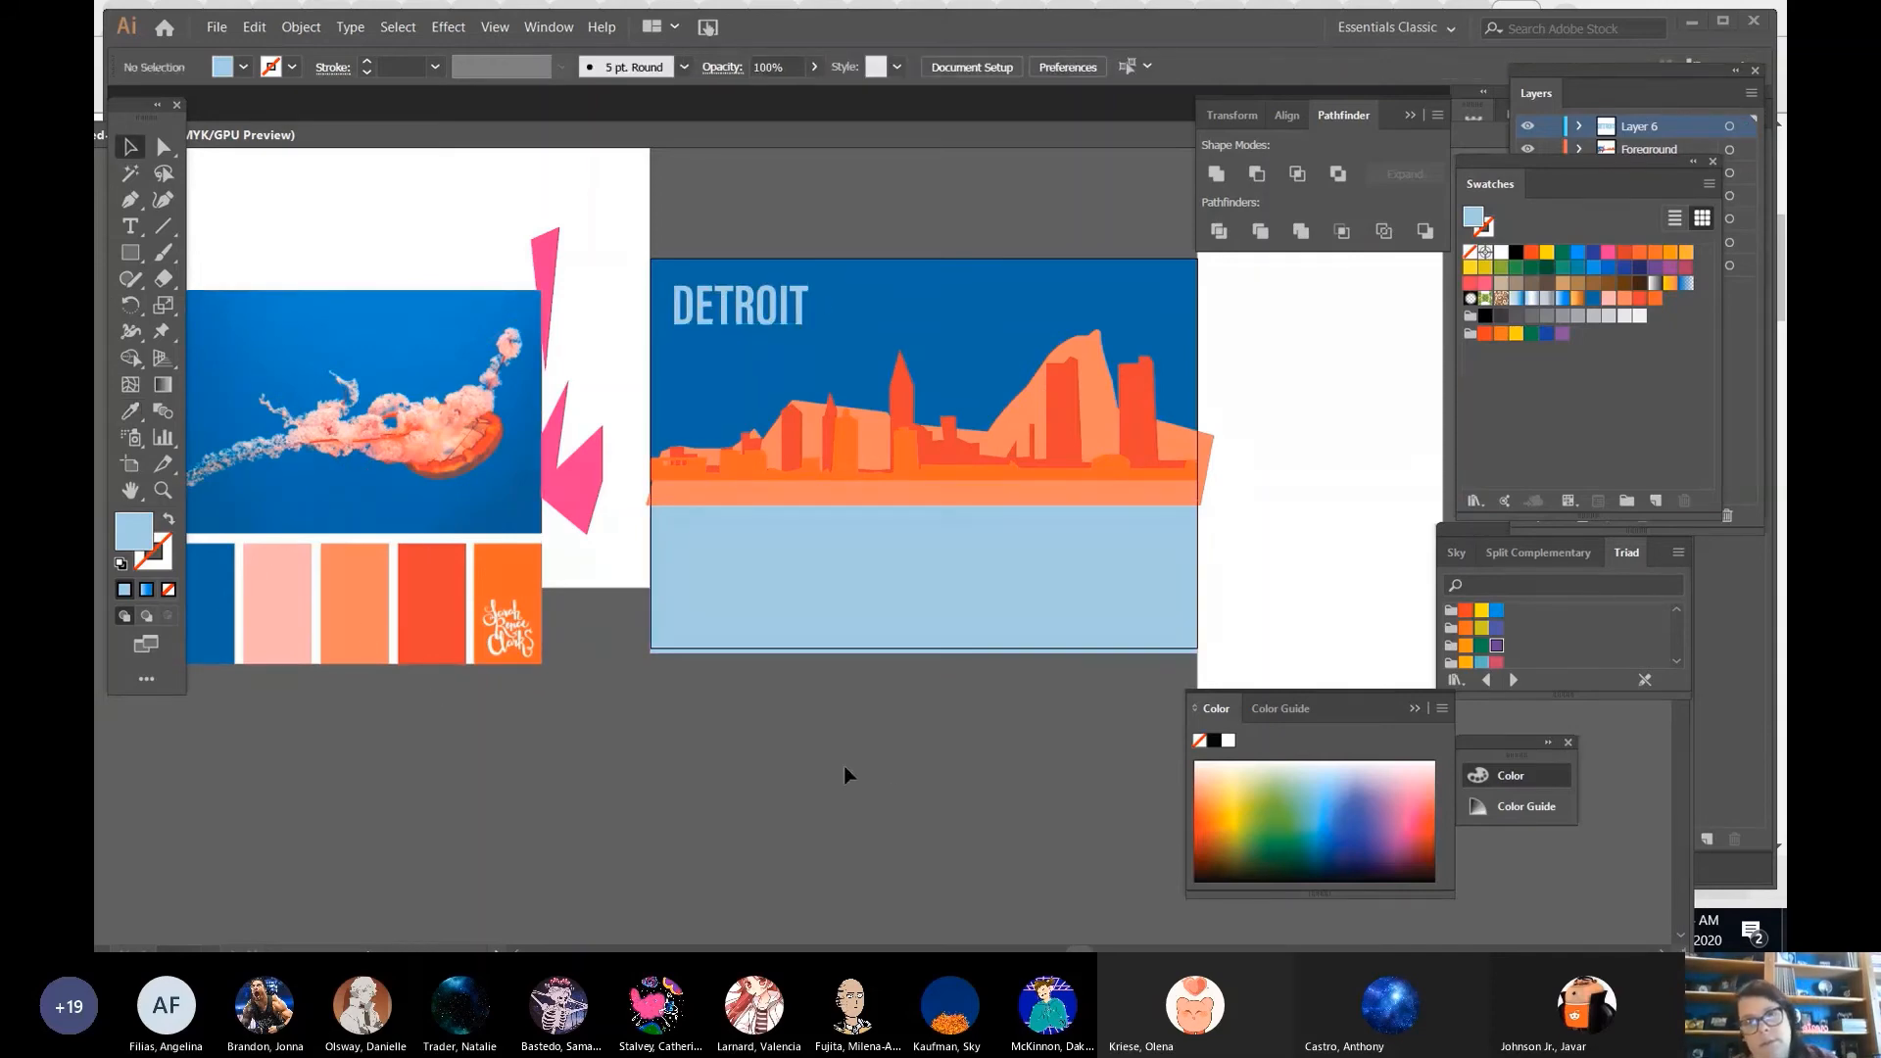
Bring the layer list to the front and lock Layer 6 and Layer 5.
click(1625, 96)
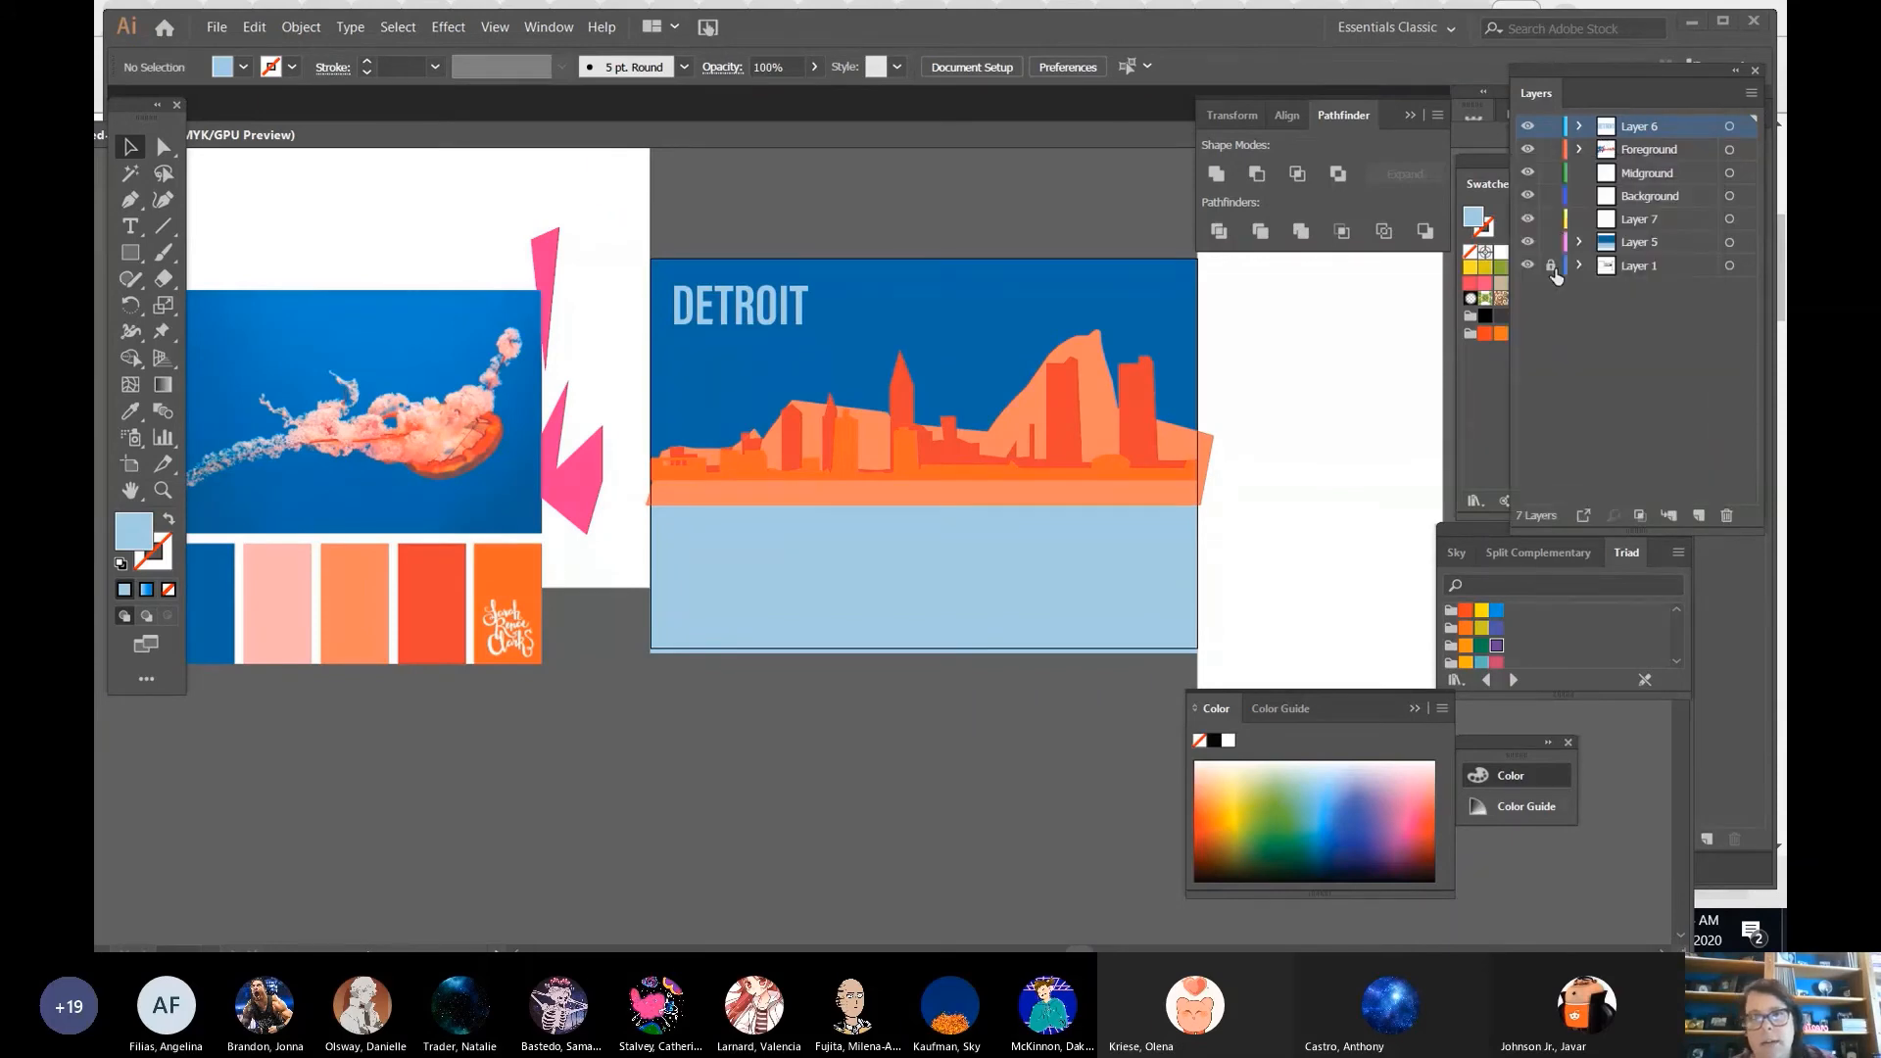
click(1550, 127)
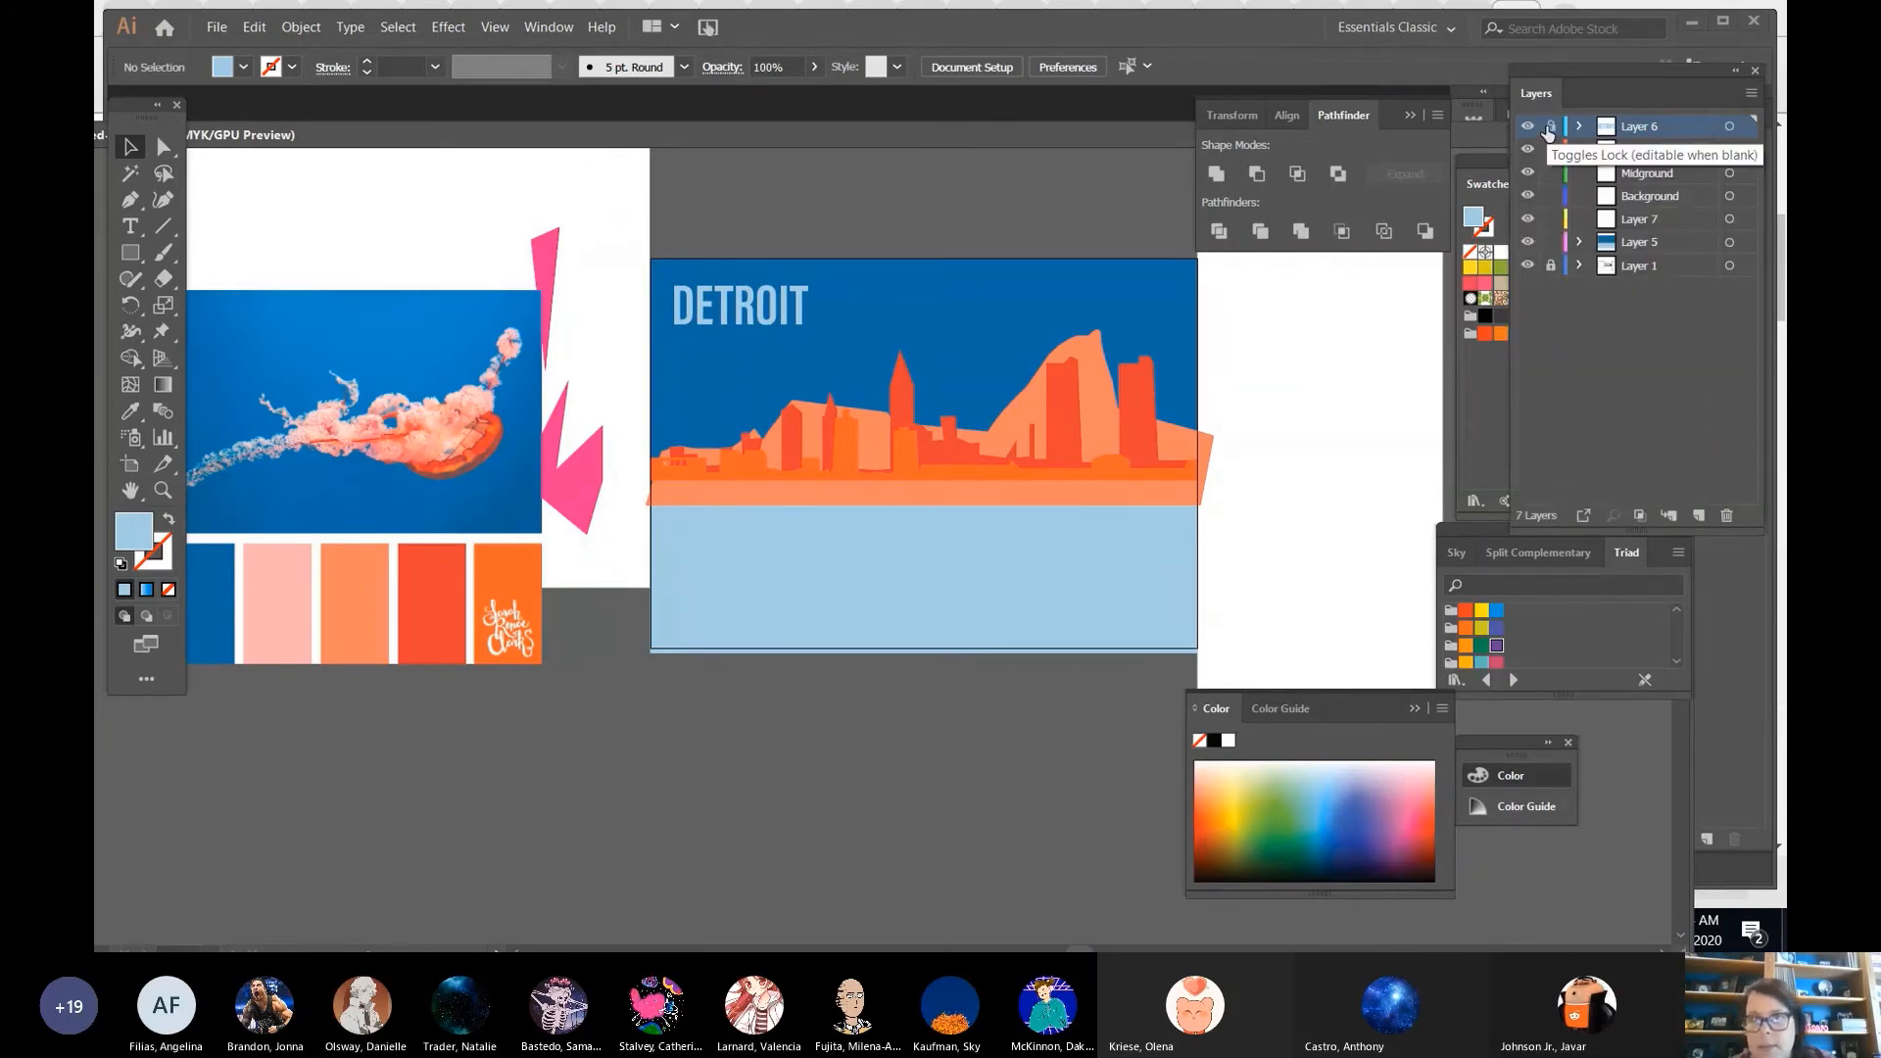
click(1550, 242)
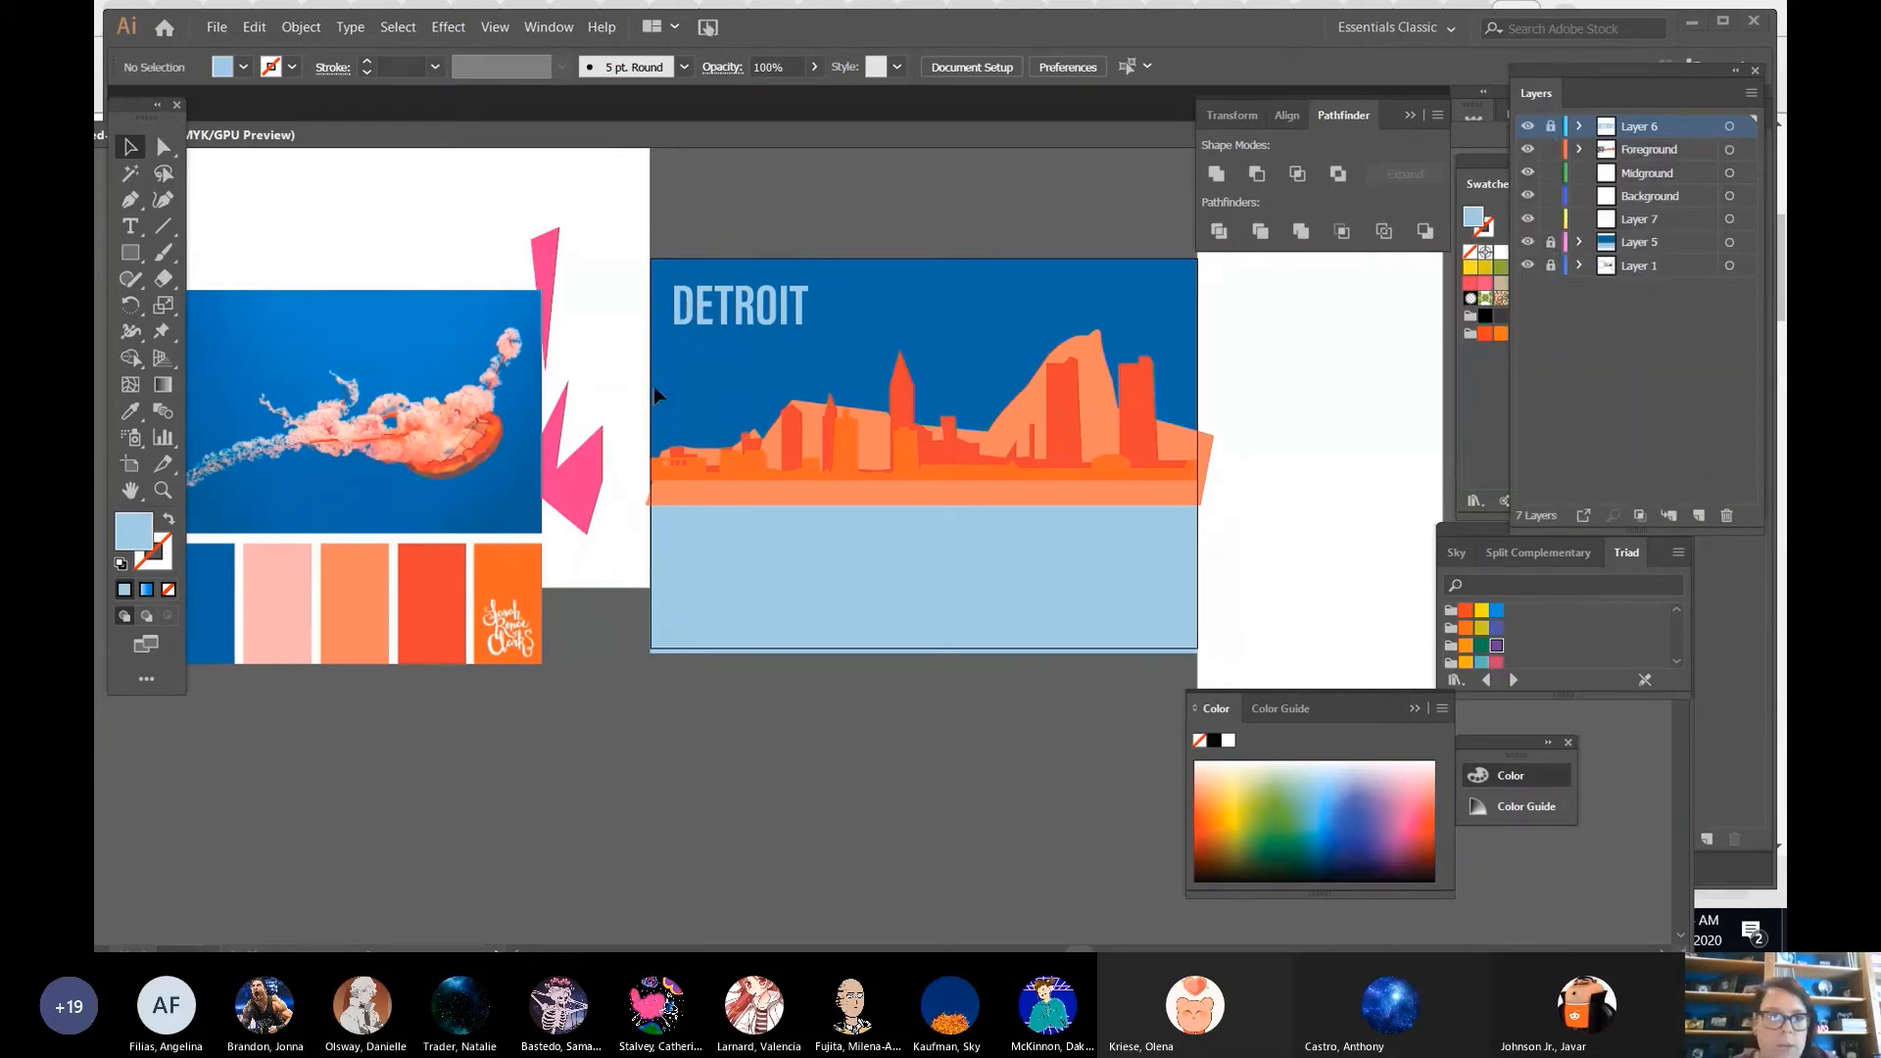
Group all the skyline shapes and place a pasted copy of the group over the original skyline.
drag(1241, 472, 1242, 480)
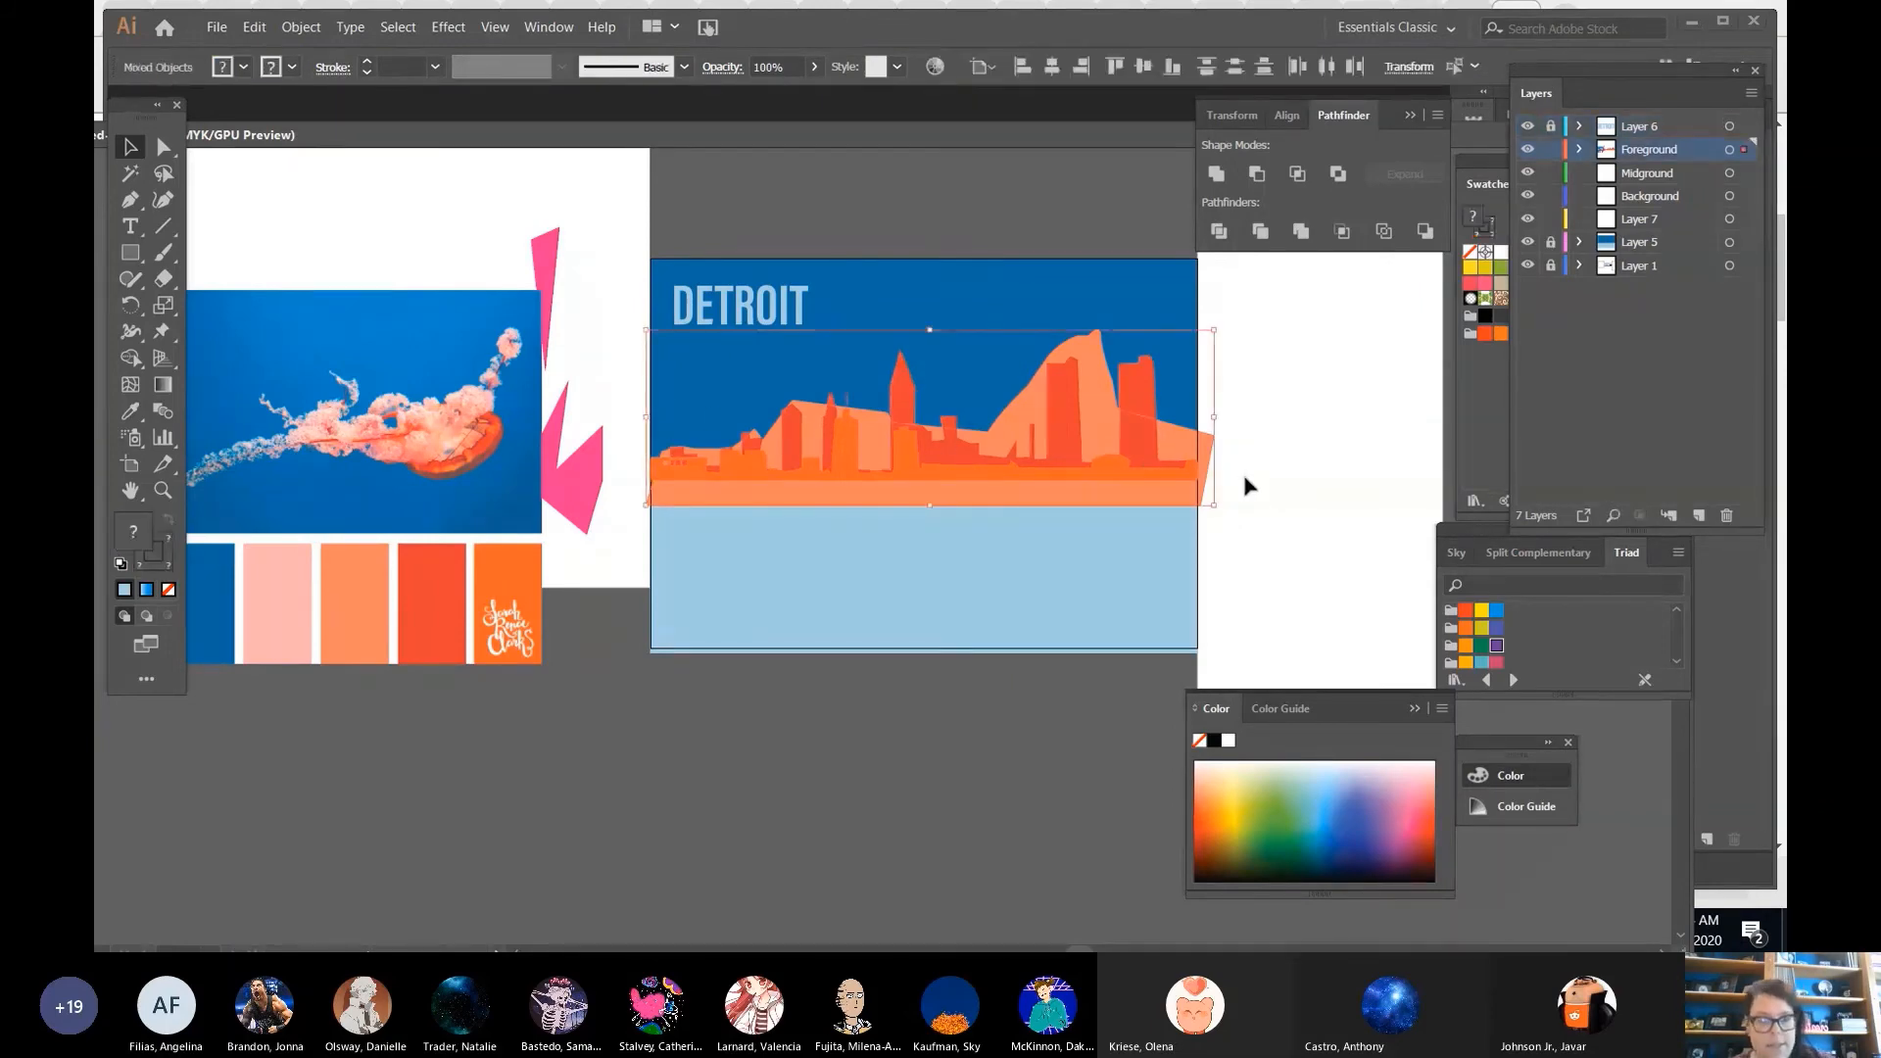
key(ctrl+g)
key(ctrl+c)
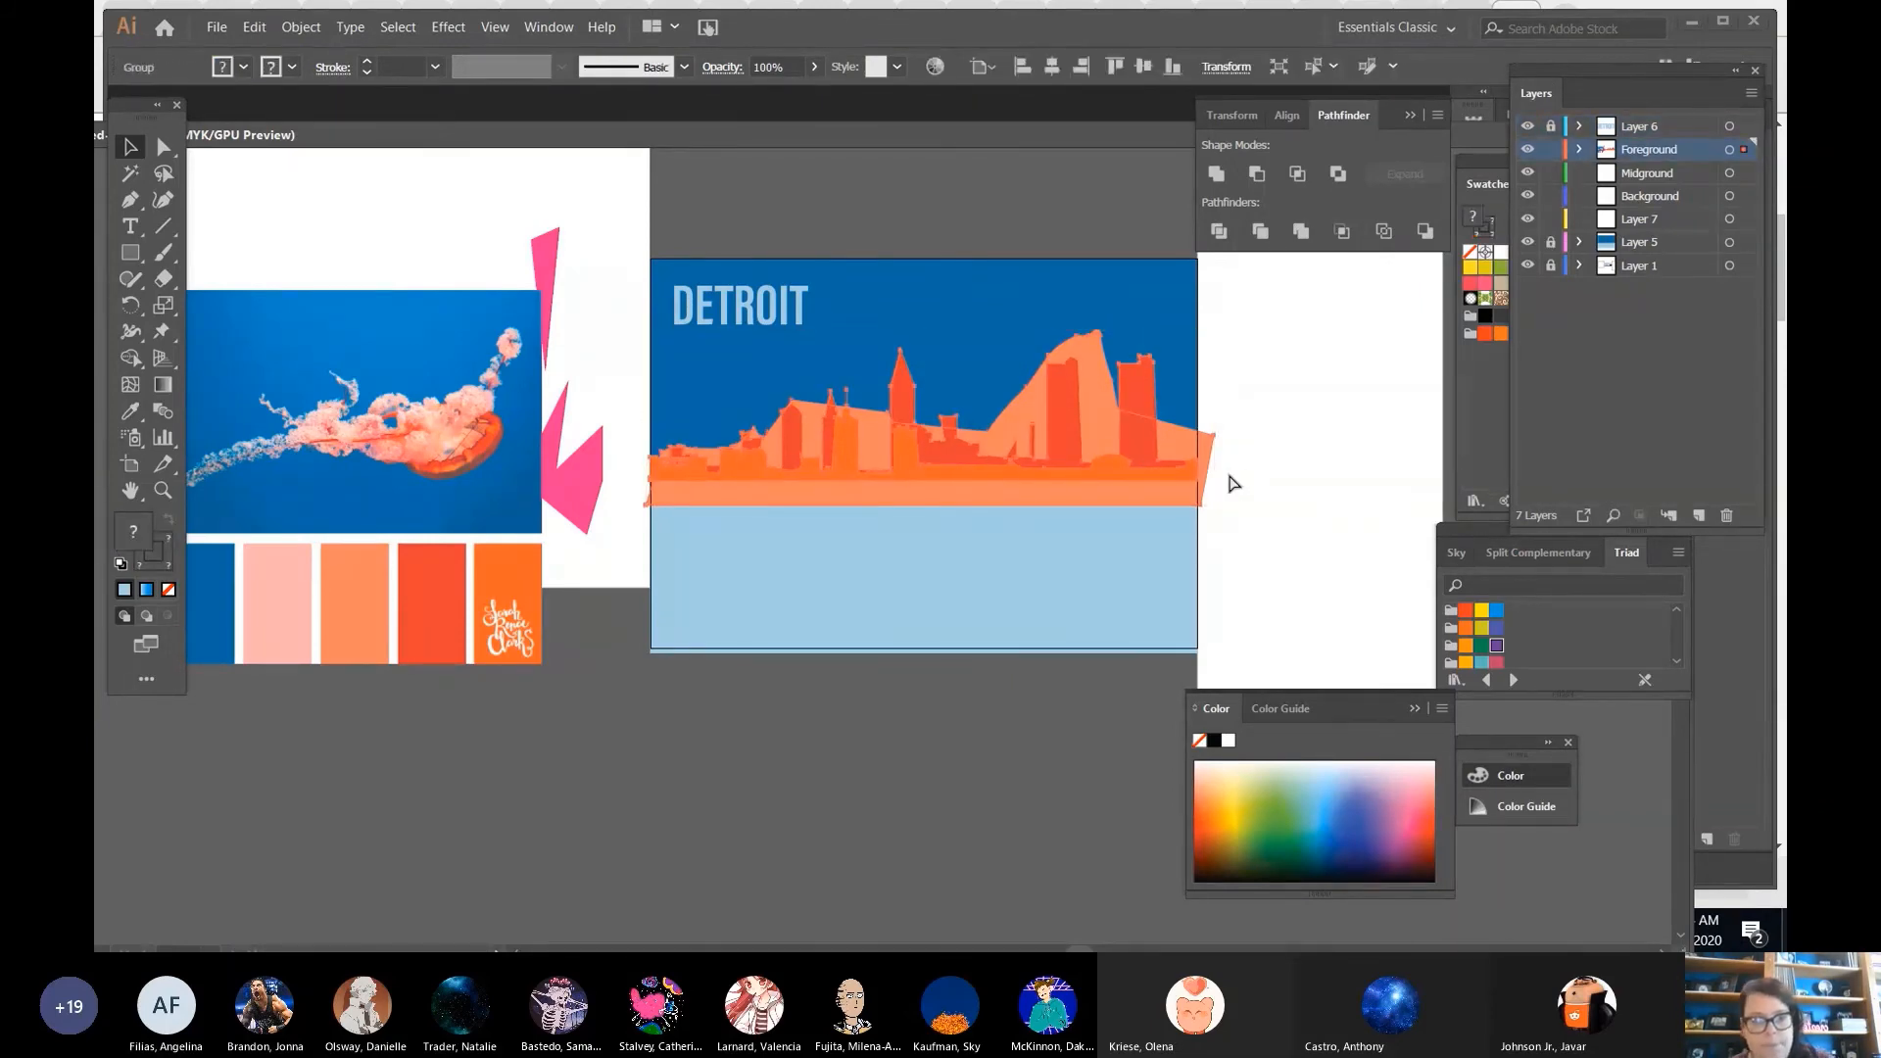
key(ctrl+v)
drag(967, 561, 1048, 428)
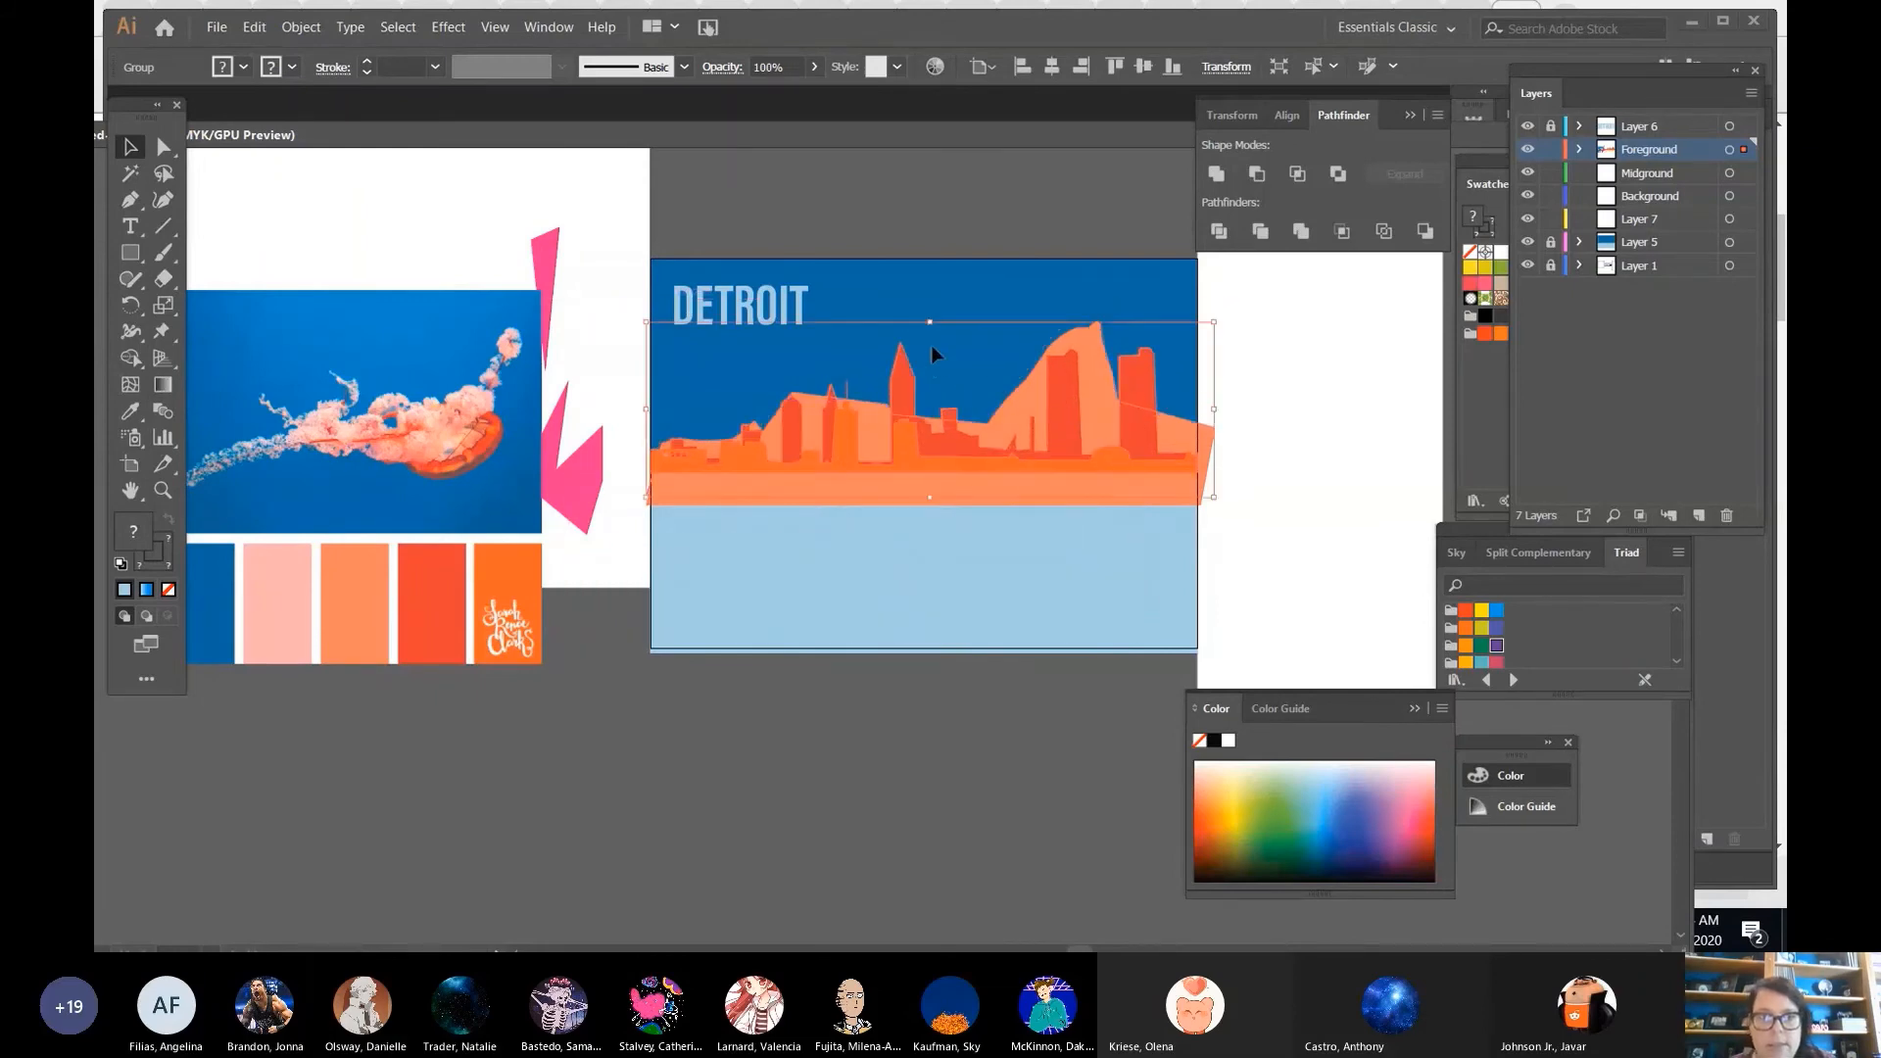
Flip the copied skyline group upside down over the water and reduce its height slightly from its upper edge.
drag(930, 326, 950, 719)
drag(945, 581, 944, 551)
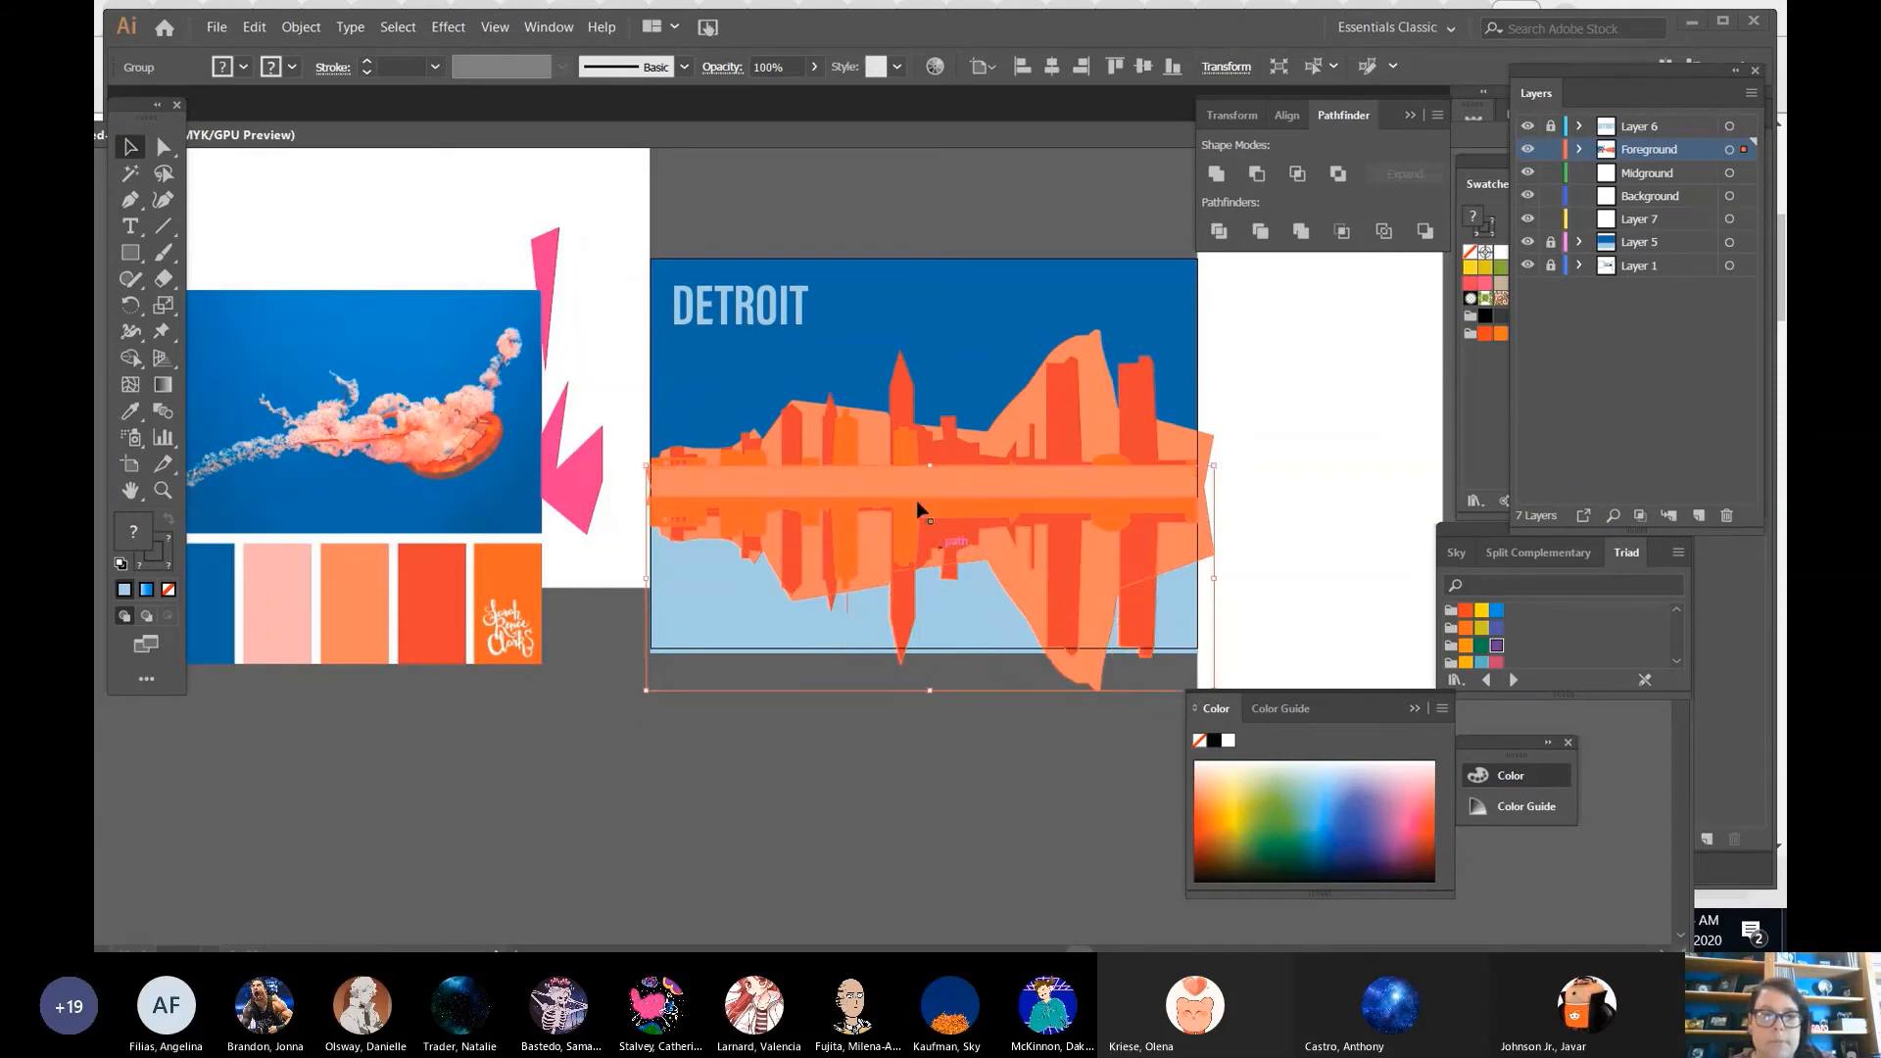
drag(932, 466, 931, 486)
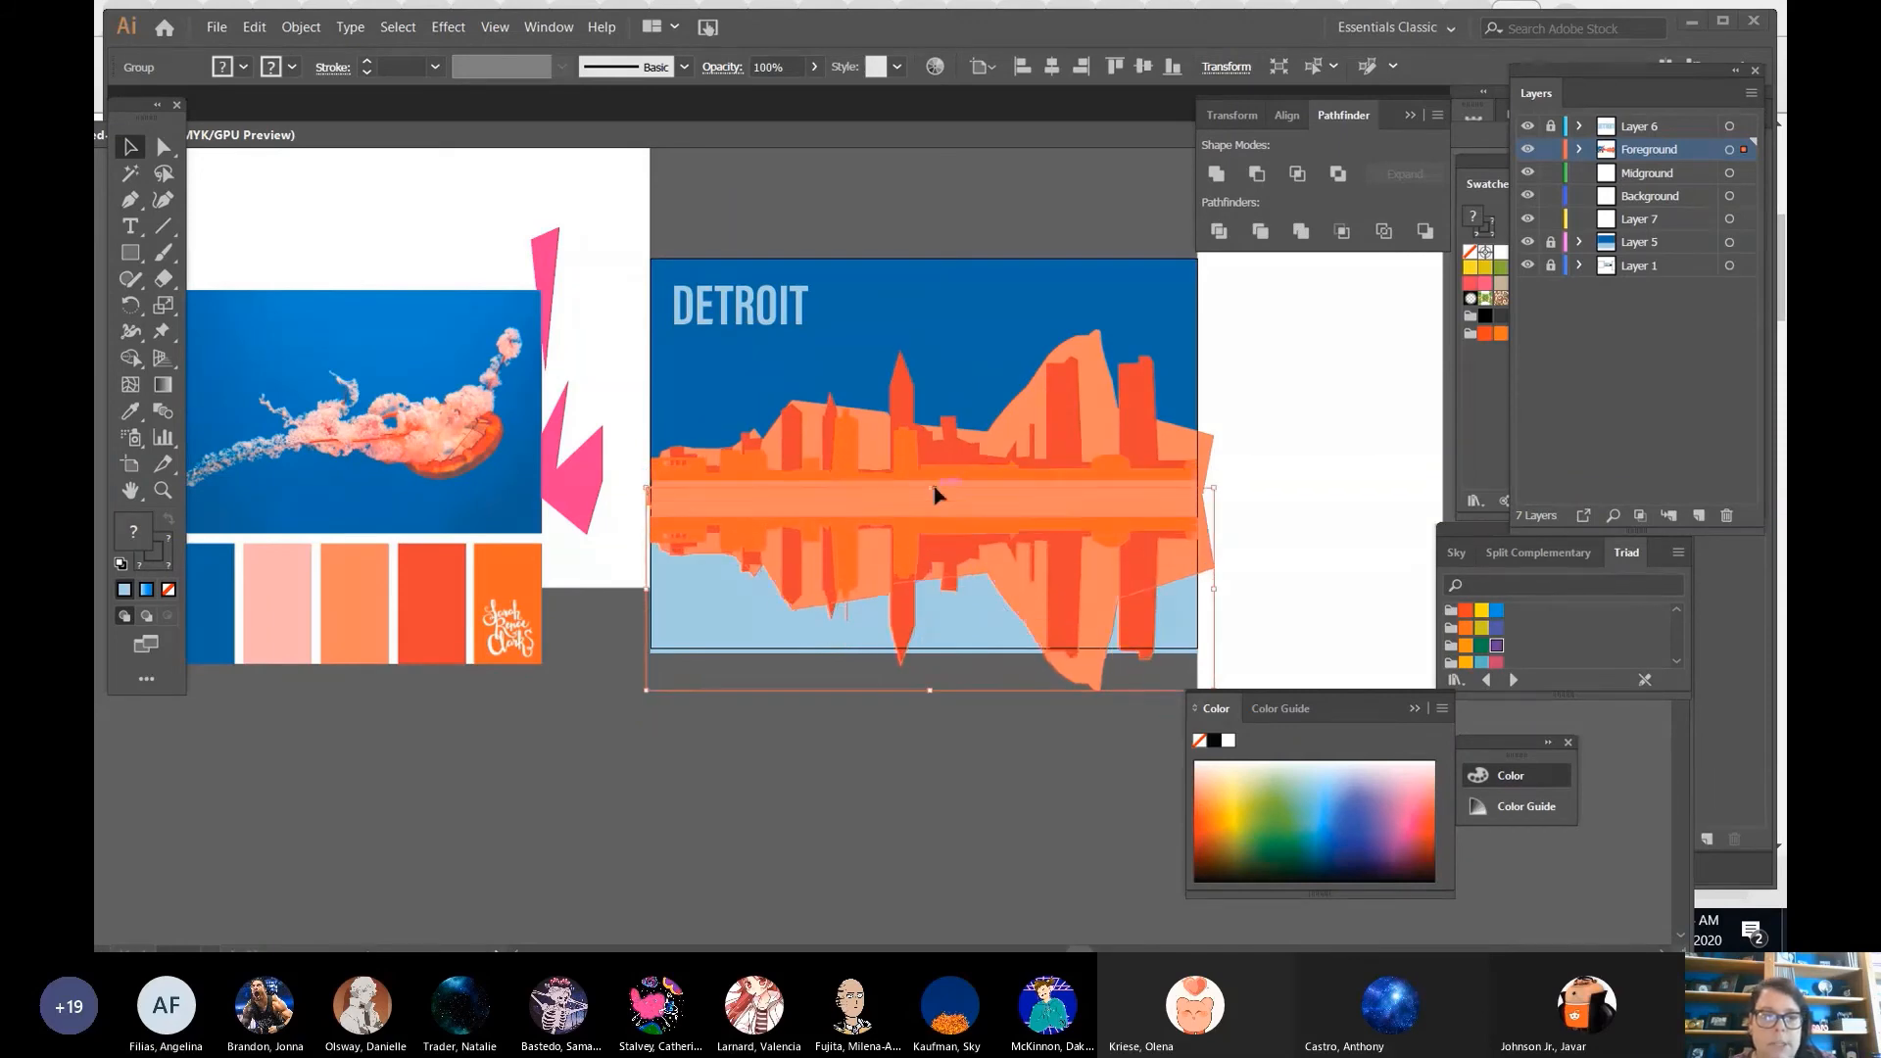
right_click(938, 524)
right_click(919, 473)
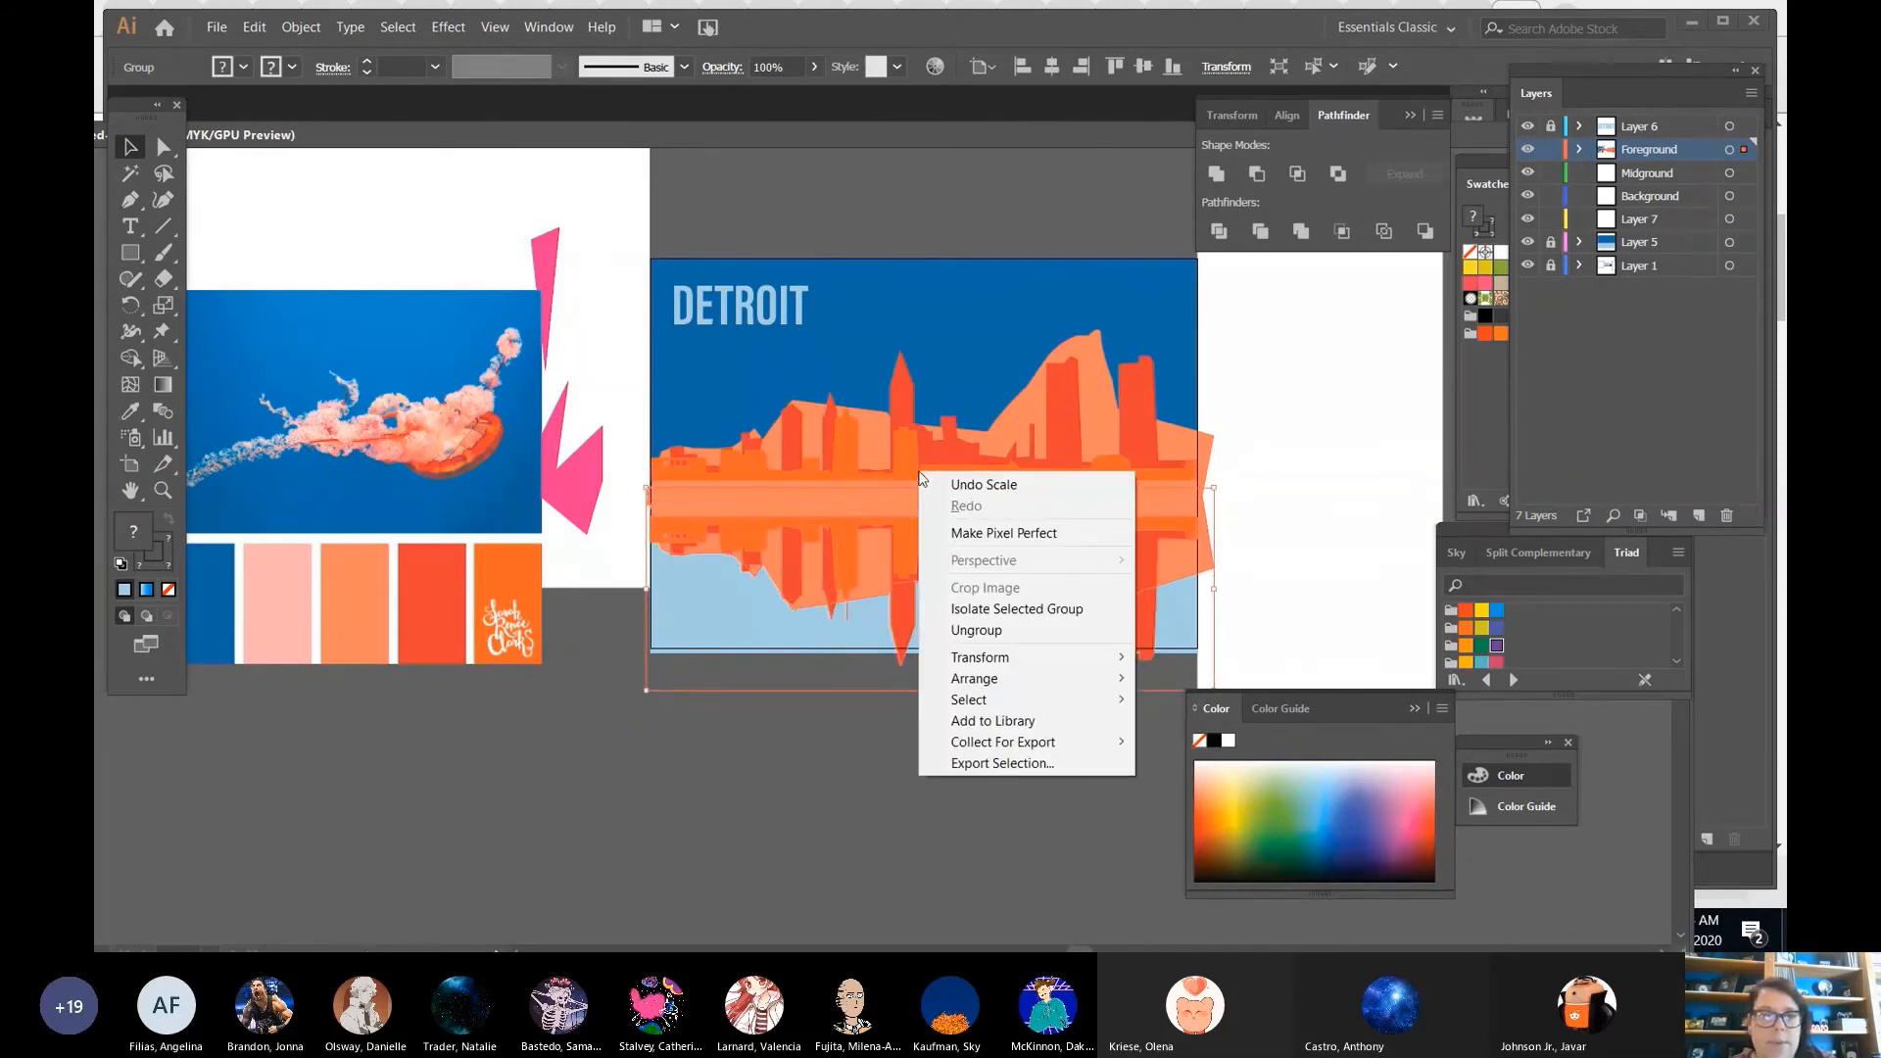
click(869, 521)
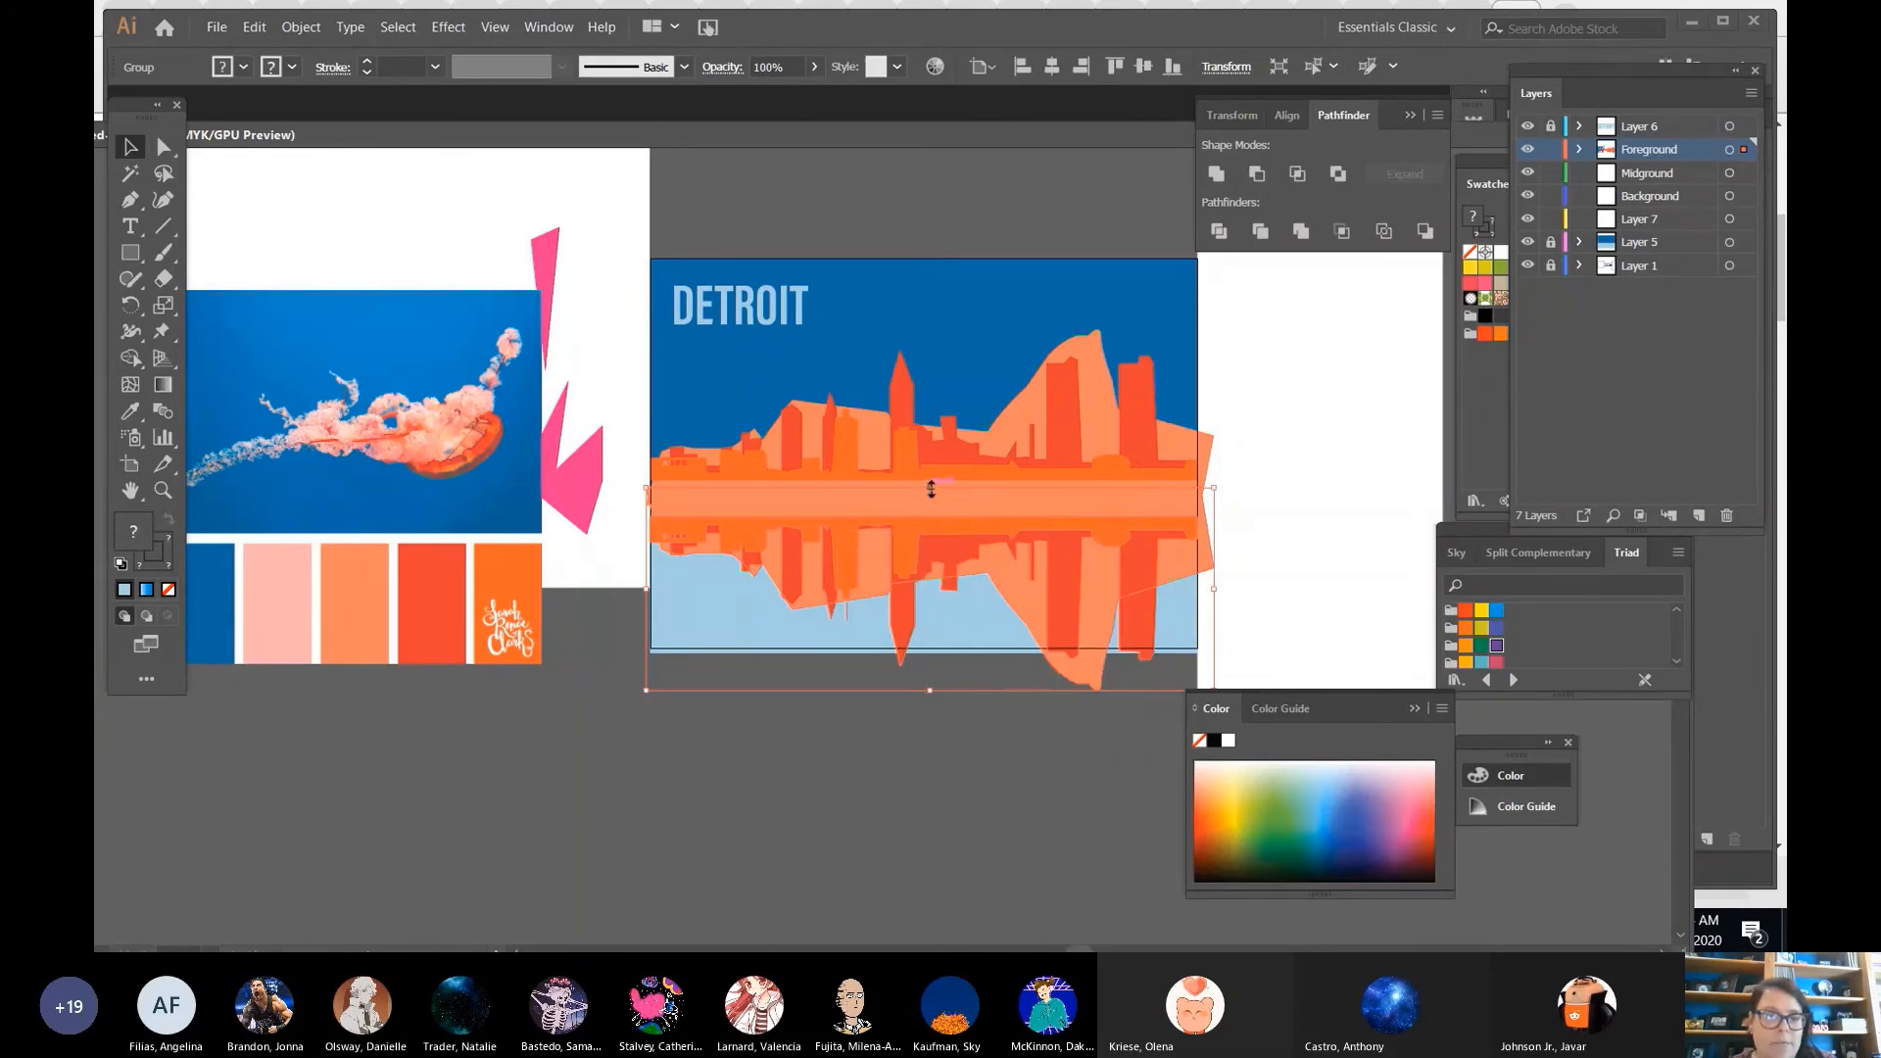
Shorten the flipped skyline a little more and move it up until its base overlaps the original skyline's base strip.
drag(934, 493, 931, 517)
right_click(930, 553)
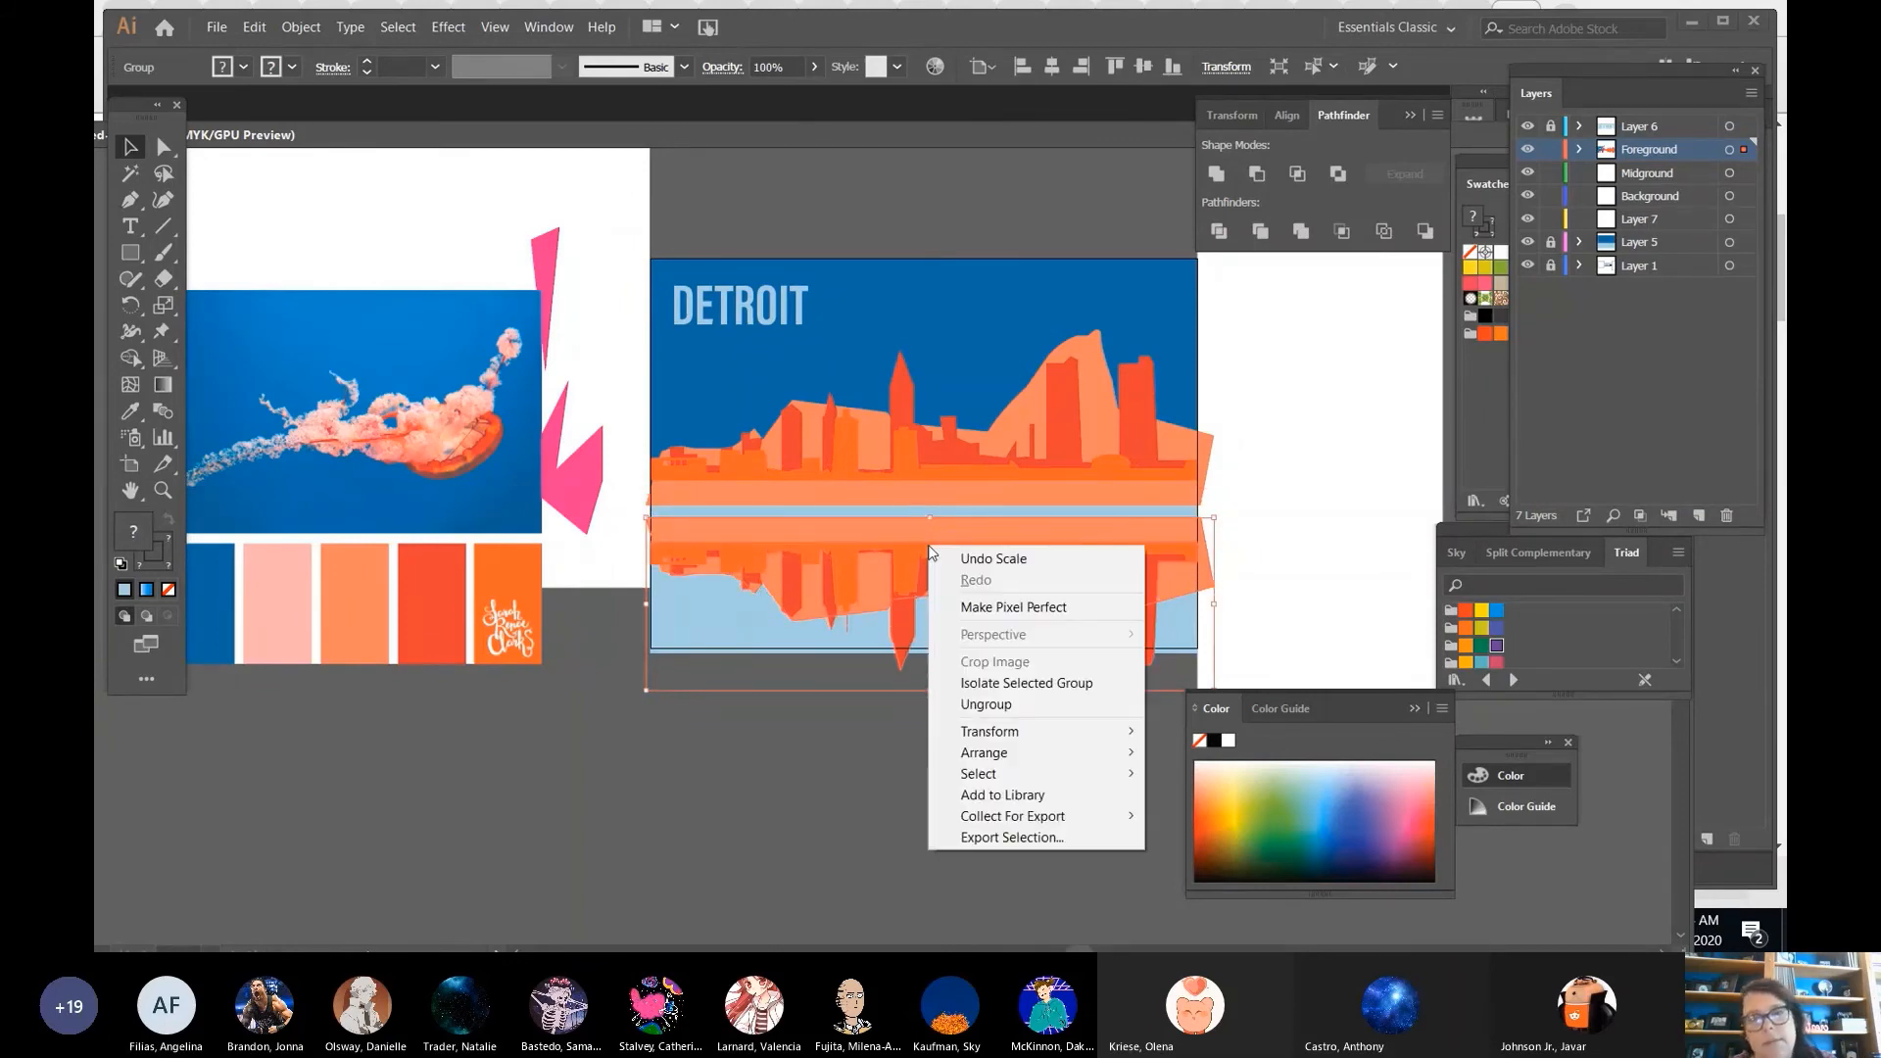
click(872, 533)
drag(872, 533, 870, 502)
key(Up)
key(Up)
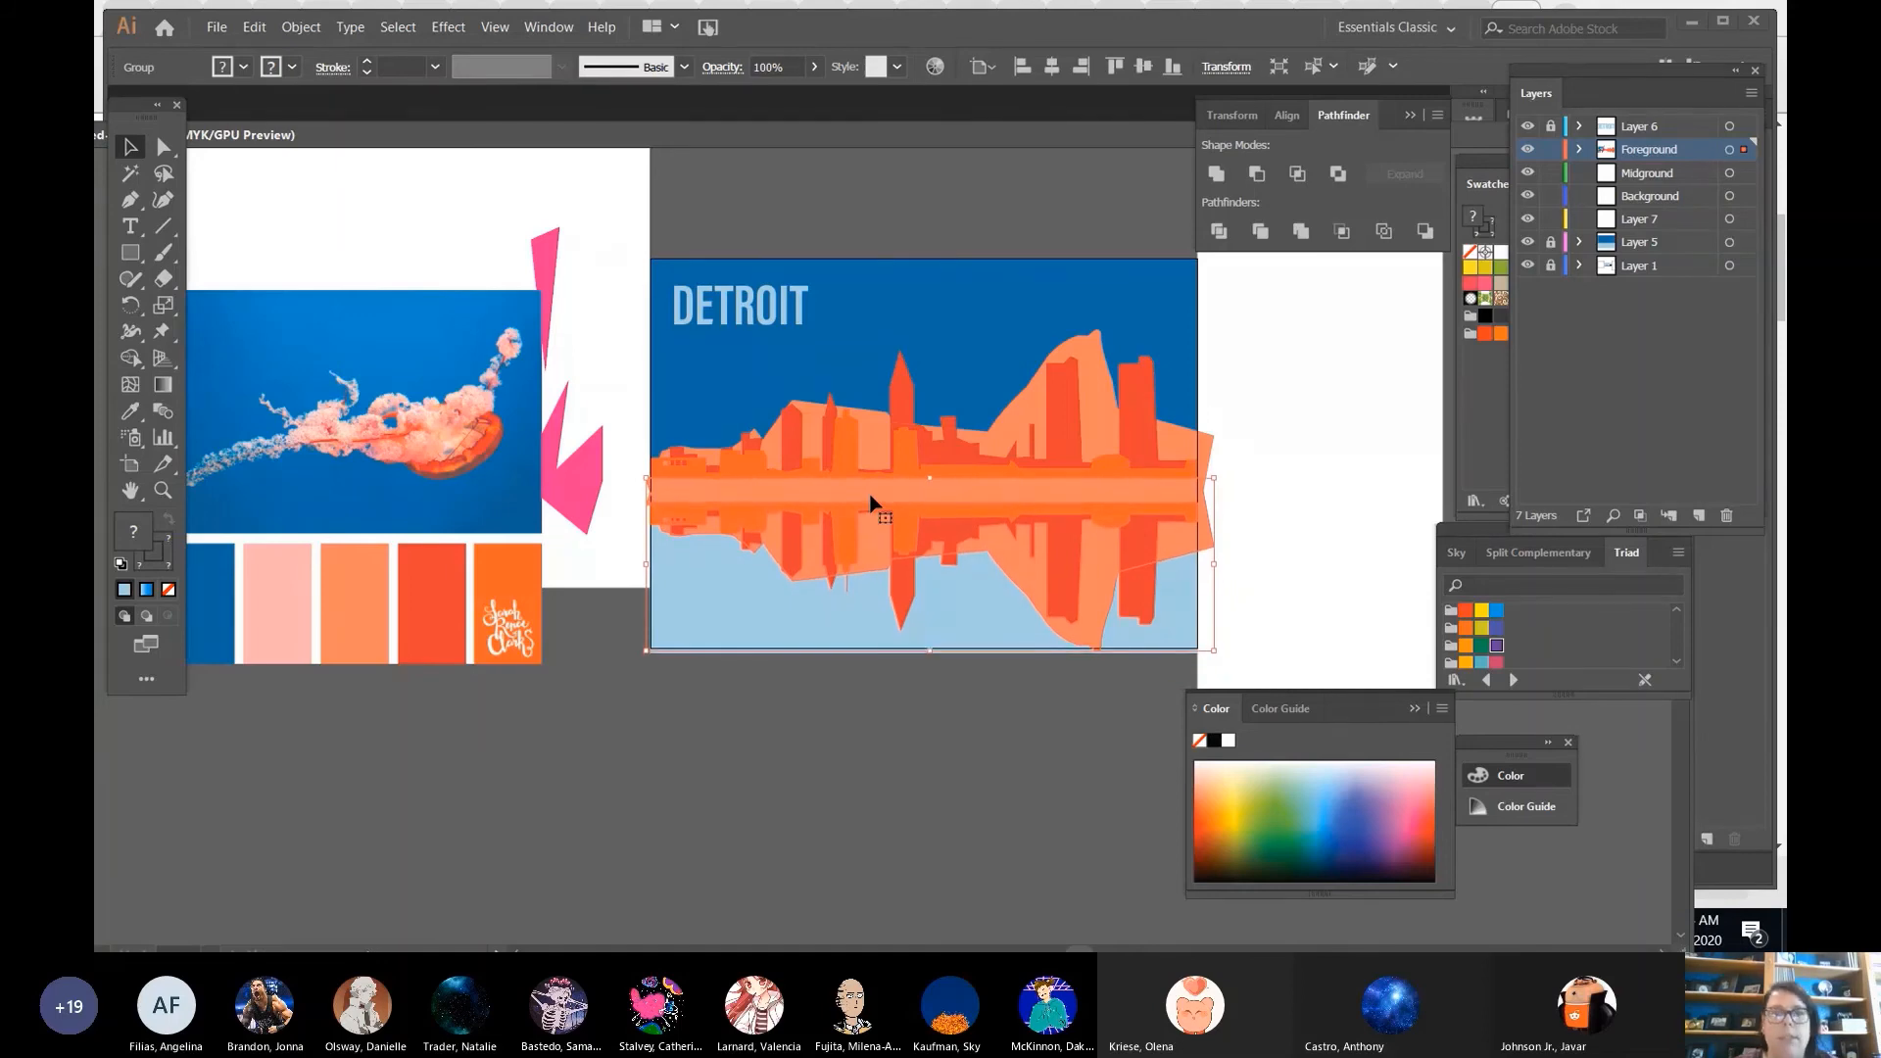
Lower the flipped skyline's opacity to 26% and clear the selection.
click(813, 66)
drag(811, 94, 752, 96)
click(813, 721)
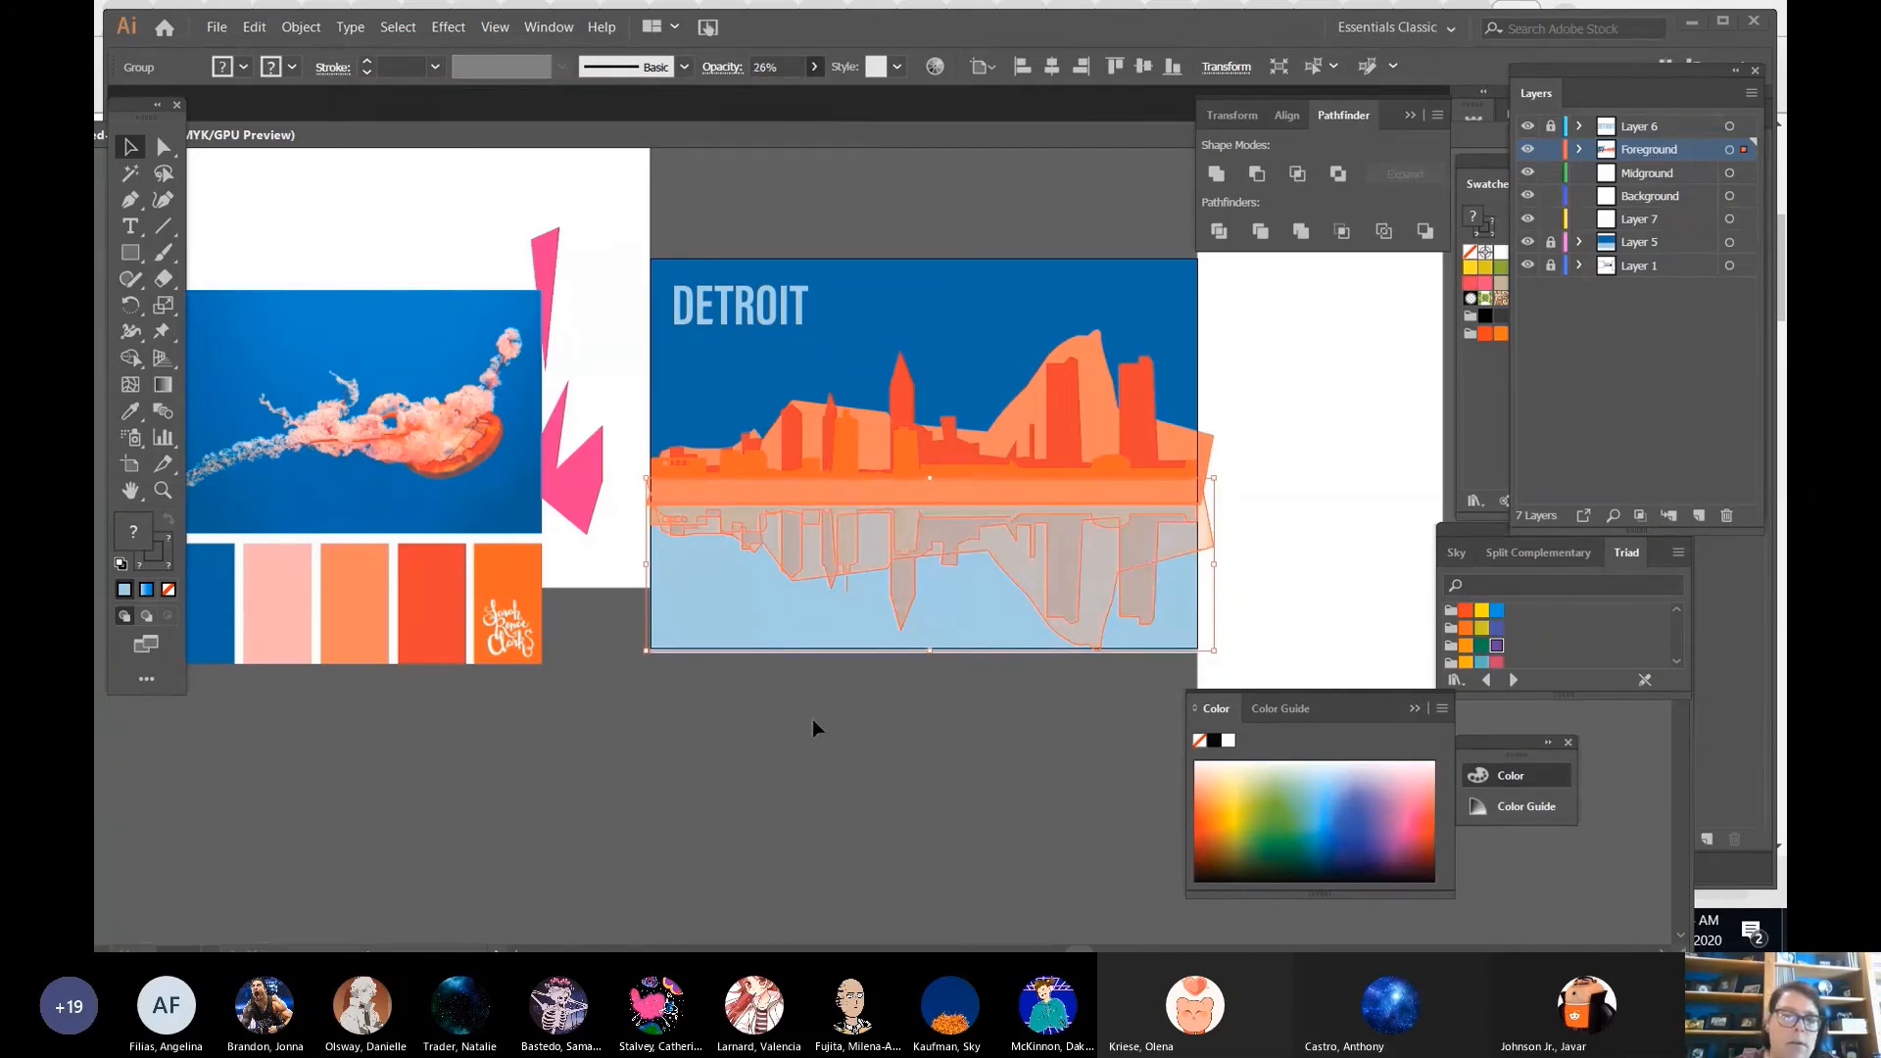
click(813, 721)
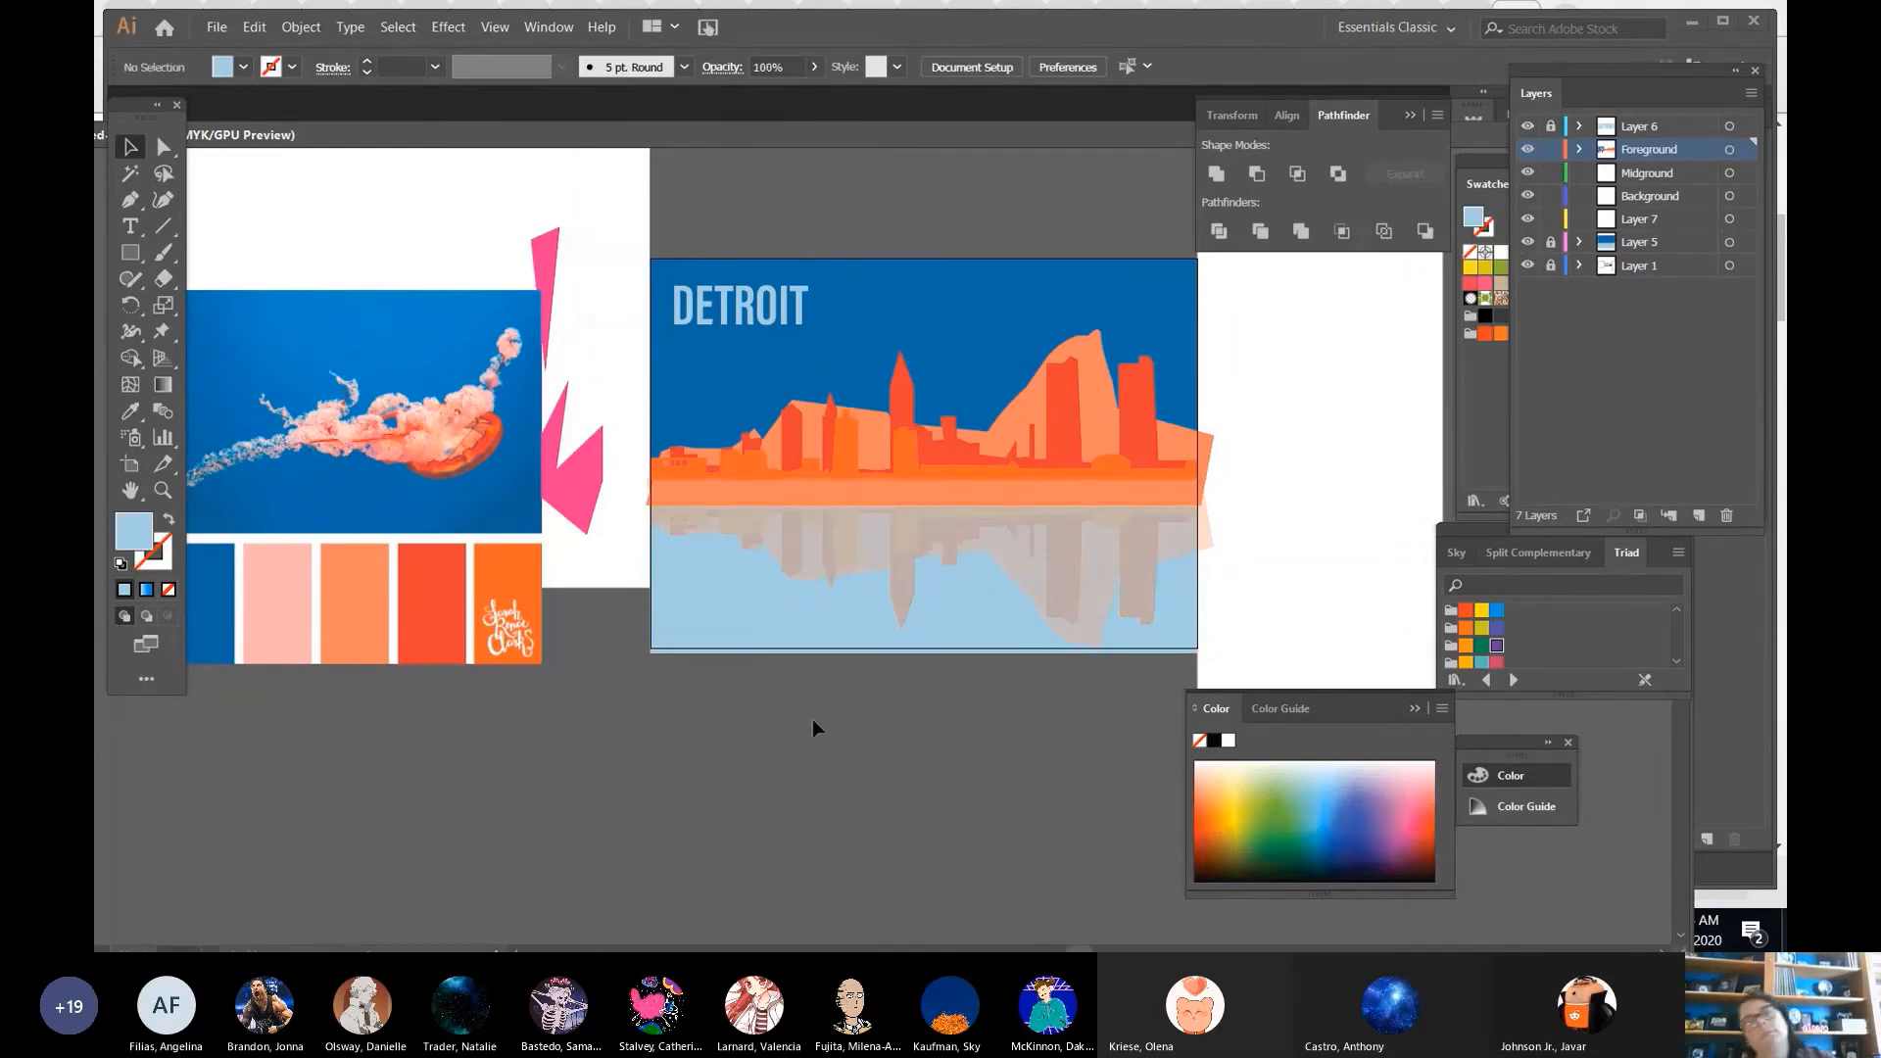